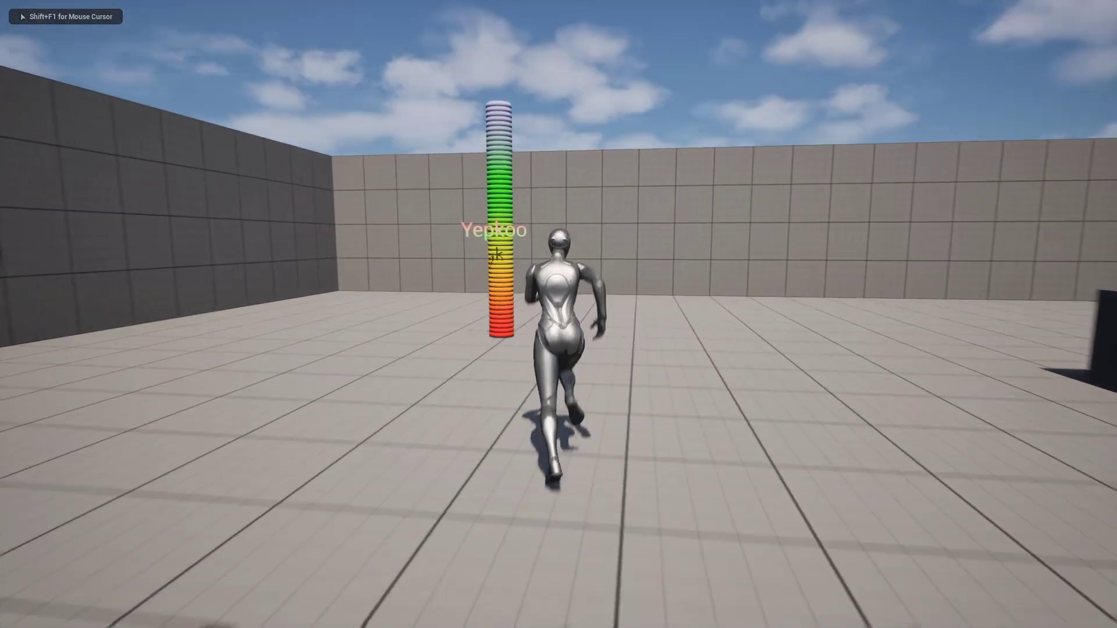
key("s")
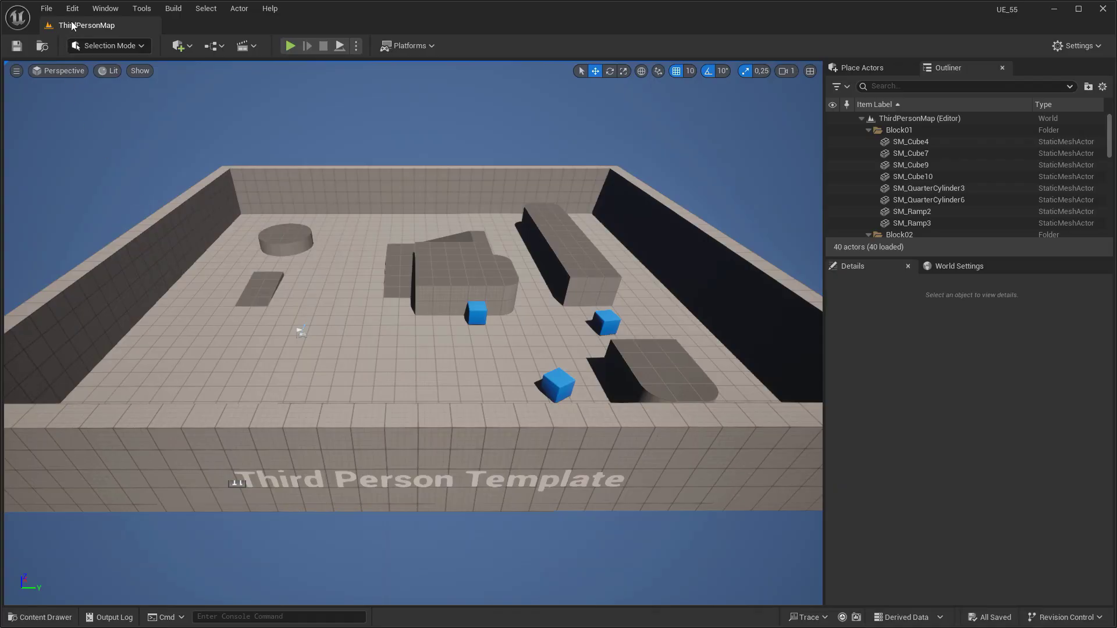
Enable the experimental Cloners and Effectors plugin and restart the editor
left_click(72, 8)
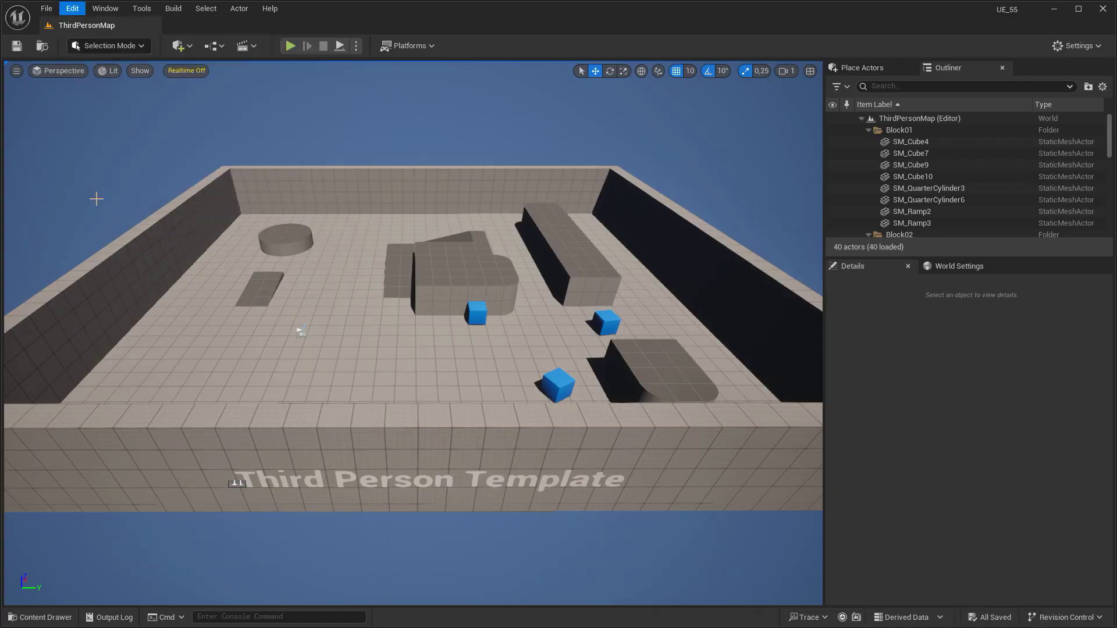
left_click(97, 199)
type("clone")
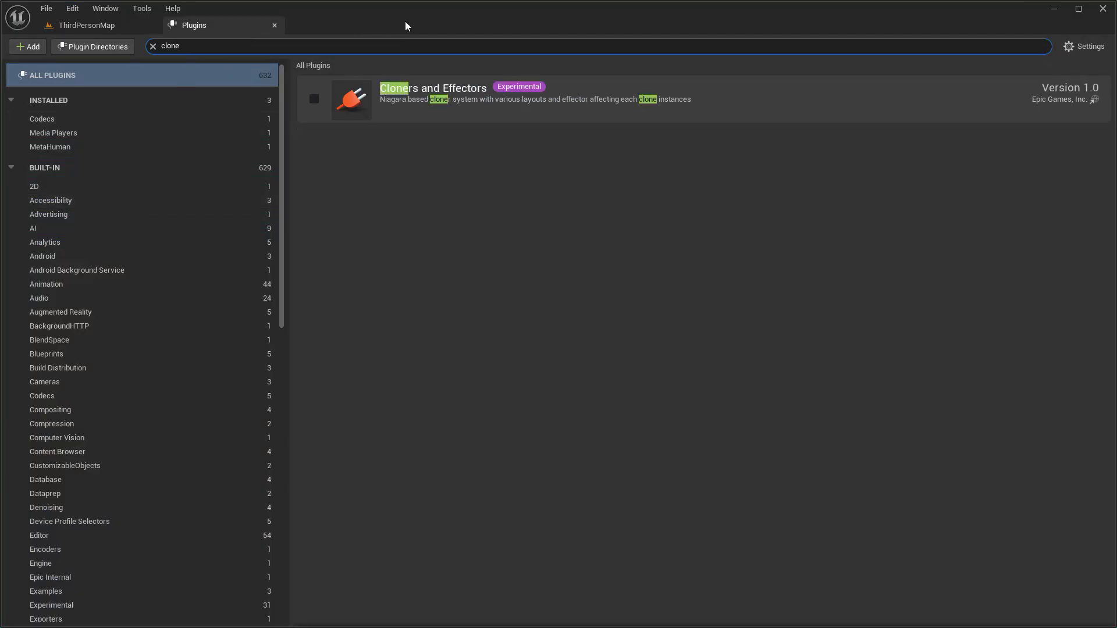
left_click(315, 99)
left_click(608, 385)
left_click(1057, 602)
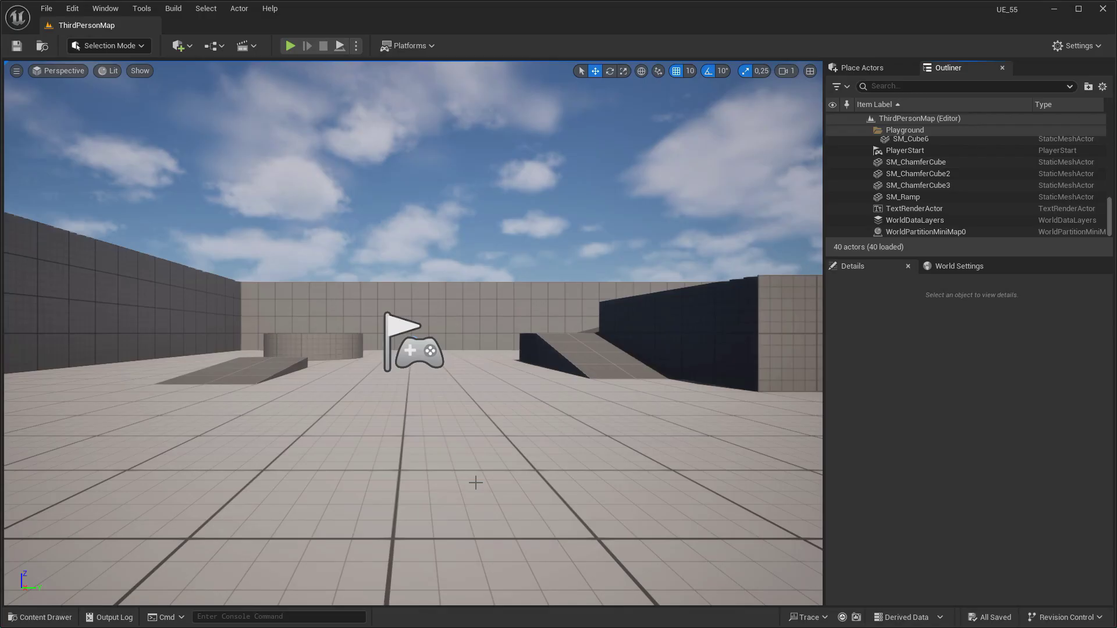
Delete the small ramp and the quarter-cylinder pieces of the round platform from the level
scroll(413, 332, "down", 5)
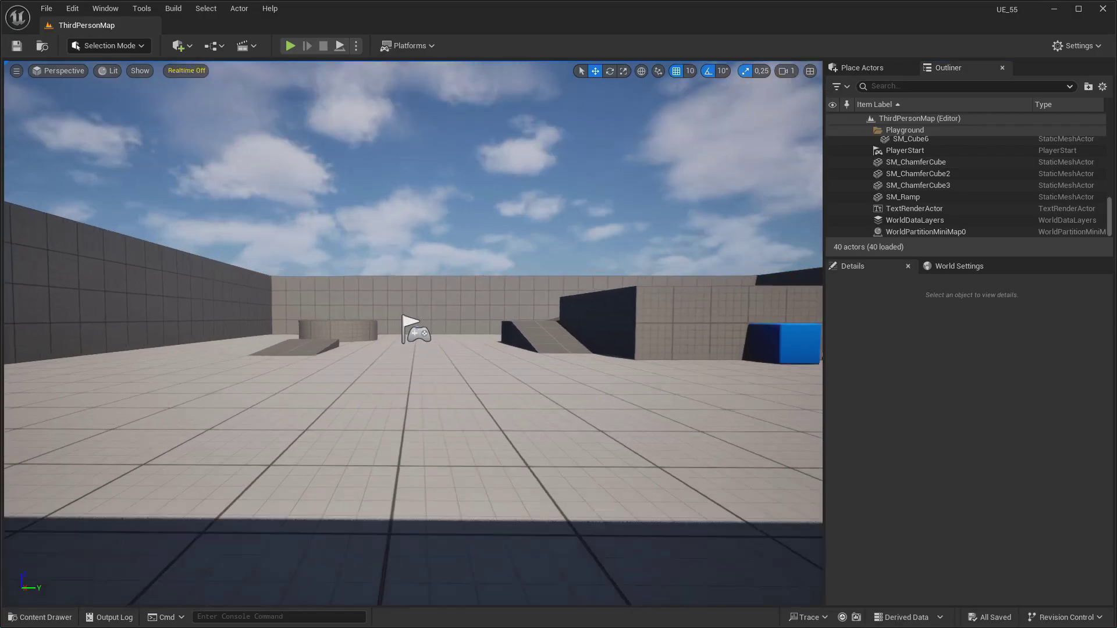
left_click(306, 463)
key("Delete")
left_click(346, 414)
key("Delete")
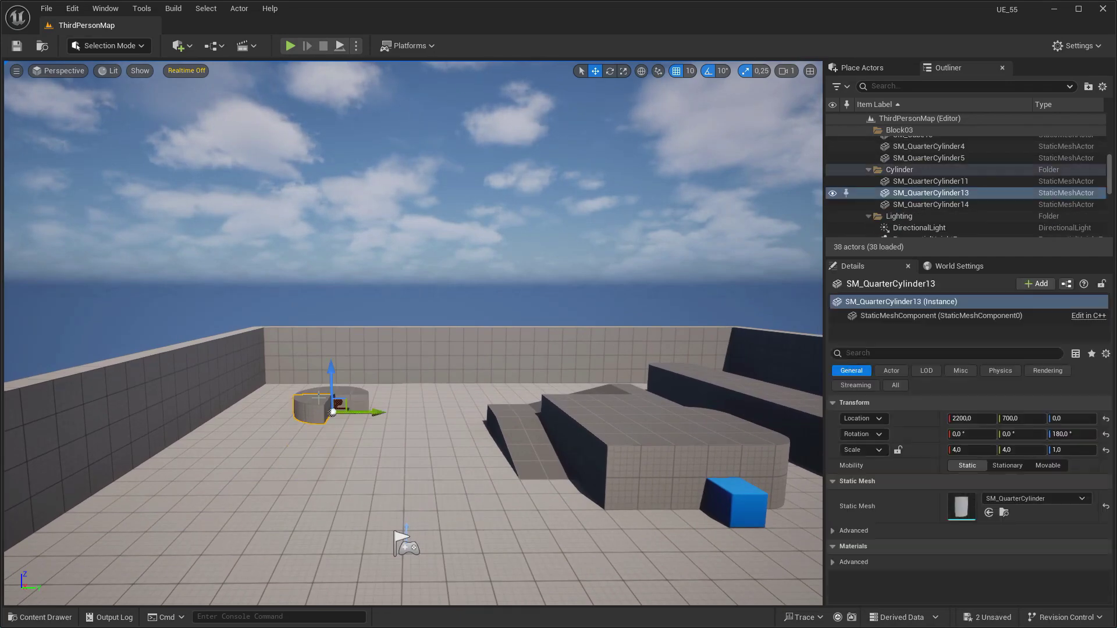
left_click(317, 402)
key("Delete")
left_click(321, 394)
key("Delete")
left_click(352, 395)
Place a Motion Design Cloner Actor on the cleared floor where the round platform stood
left_click(863, 68)
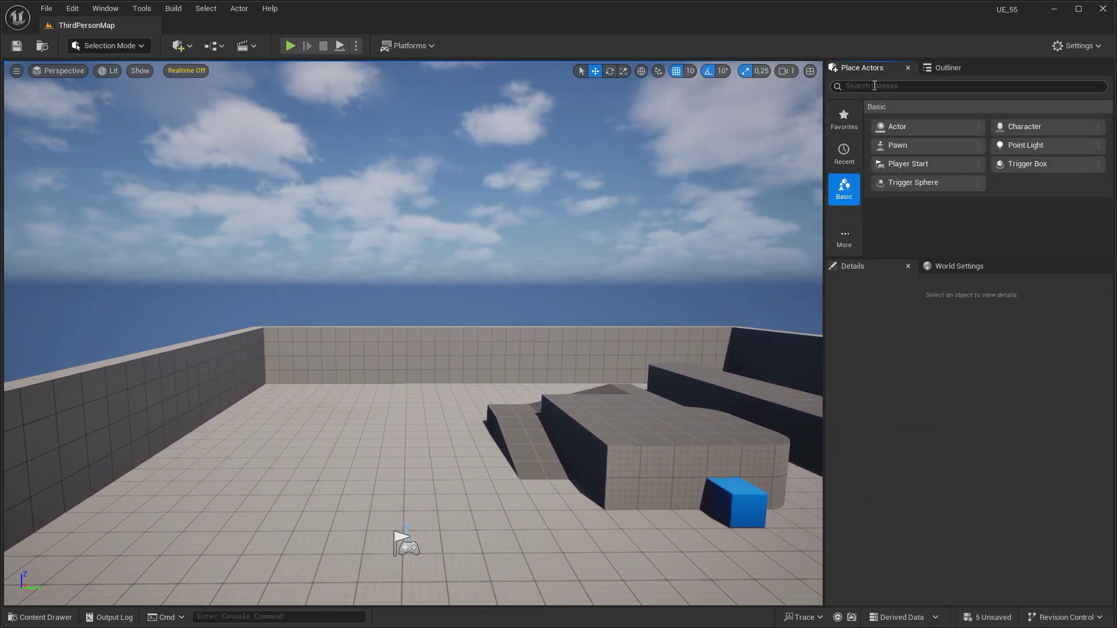
type("clon")
left_click_drag(895, 112, 320, 423)
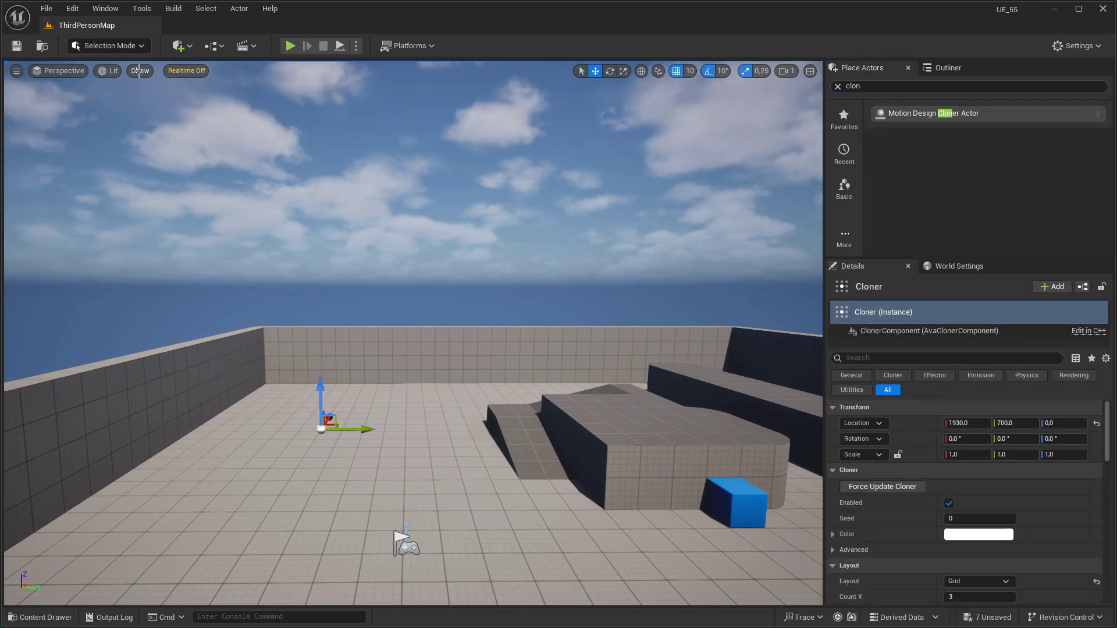
In Modeling mode, start creating a torus with a major radius of 15 and a minor radius of 5
left_click(126, 49)
left_click(111, 115)
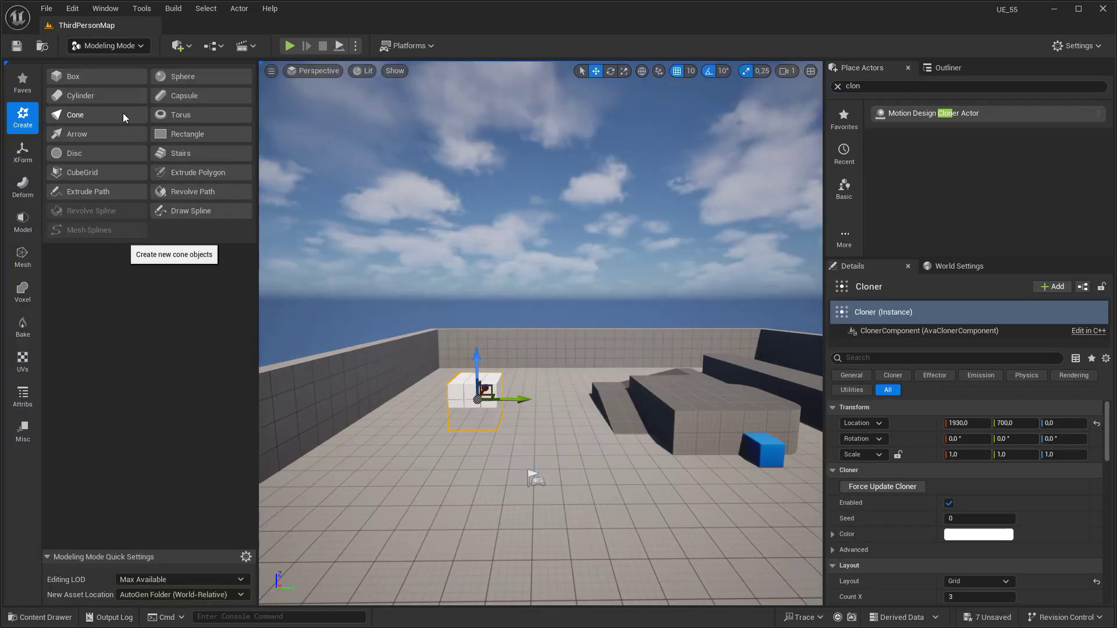
left_click(178, 116)
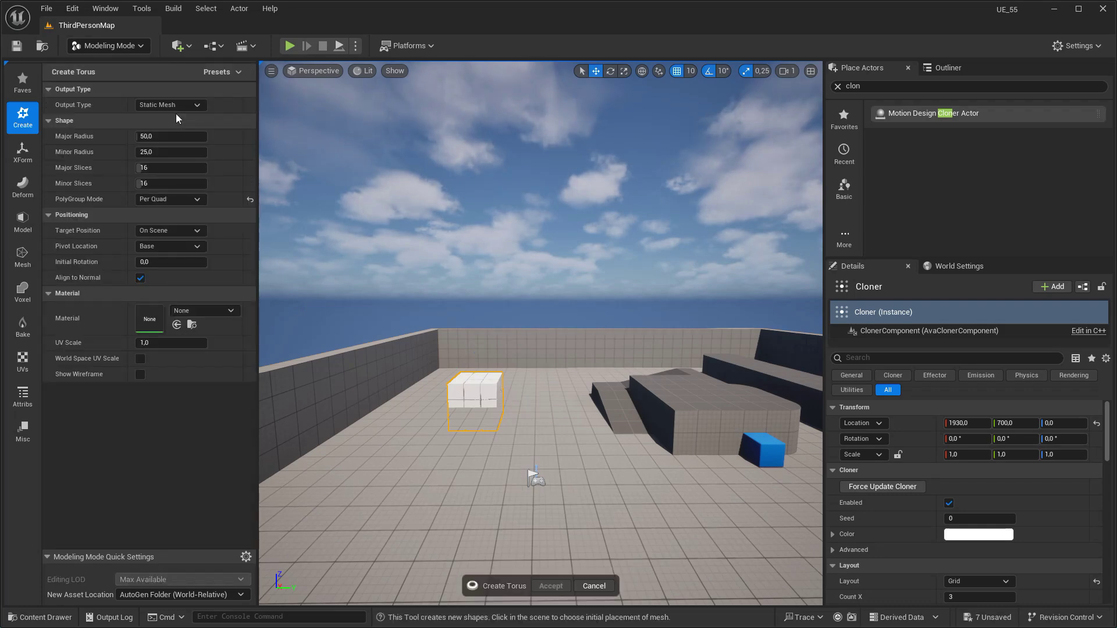
left_click(170, 141)
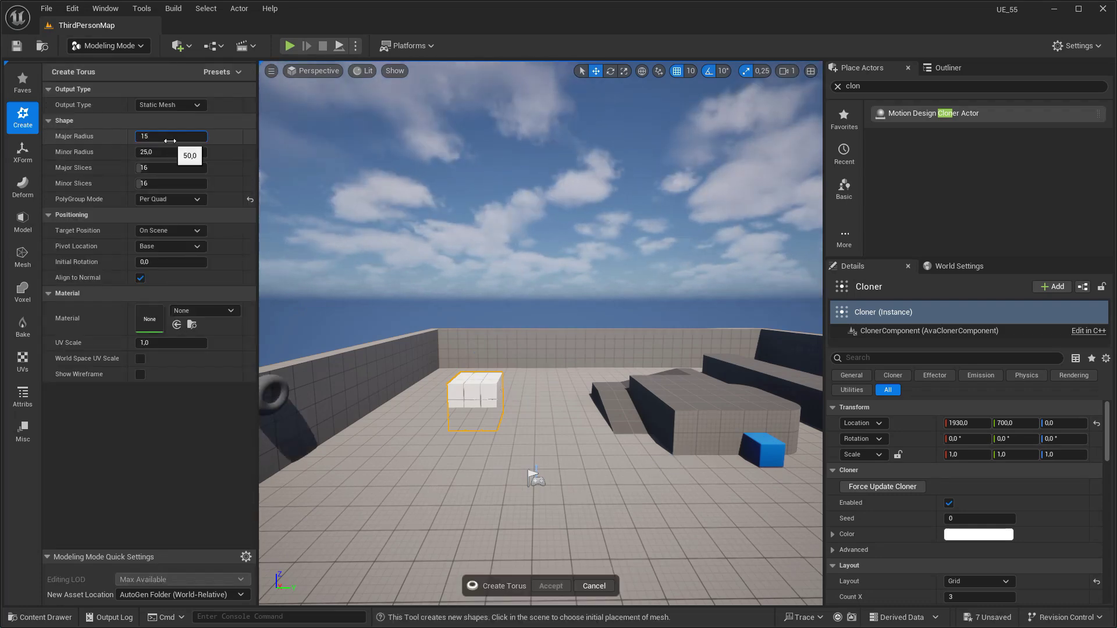
right_click_drag(401, 408, 378, 450)
key("w")
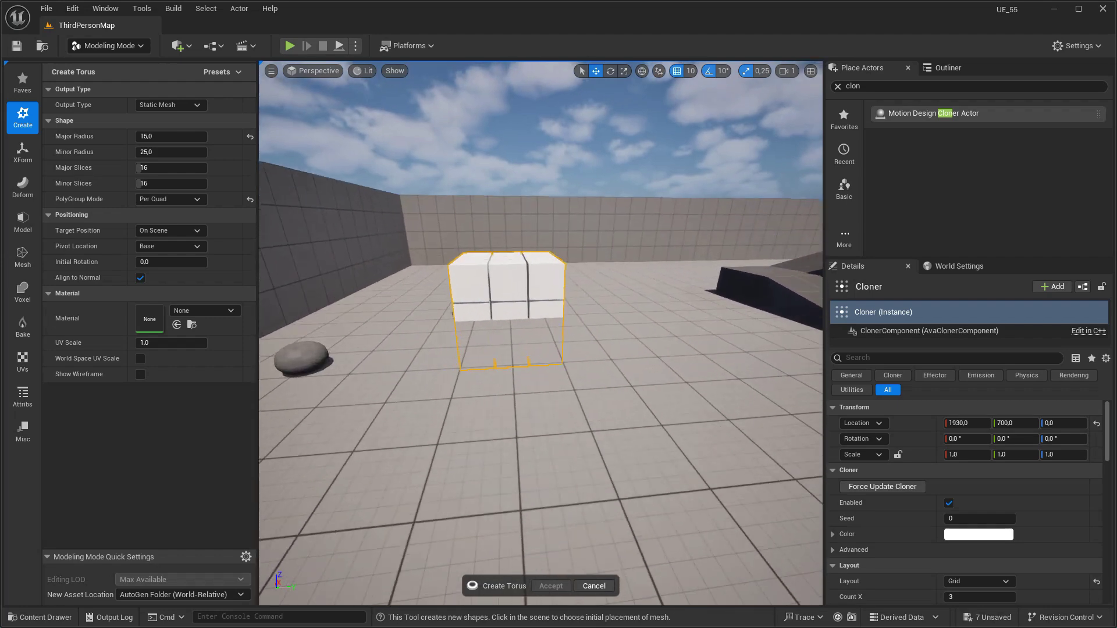
right_click_drag(512, 498, 516, 500)
key("a")
type("5")
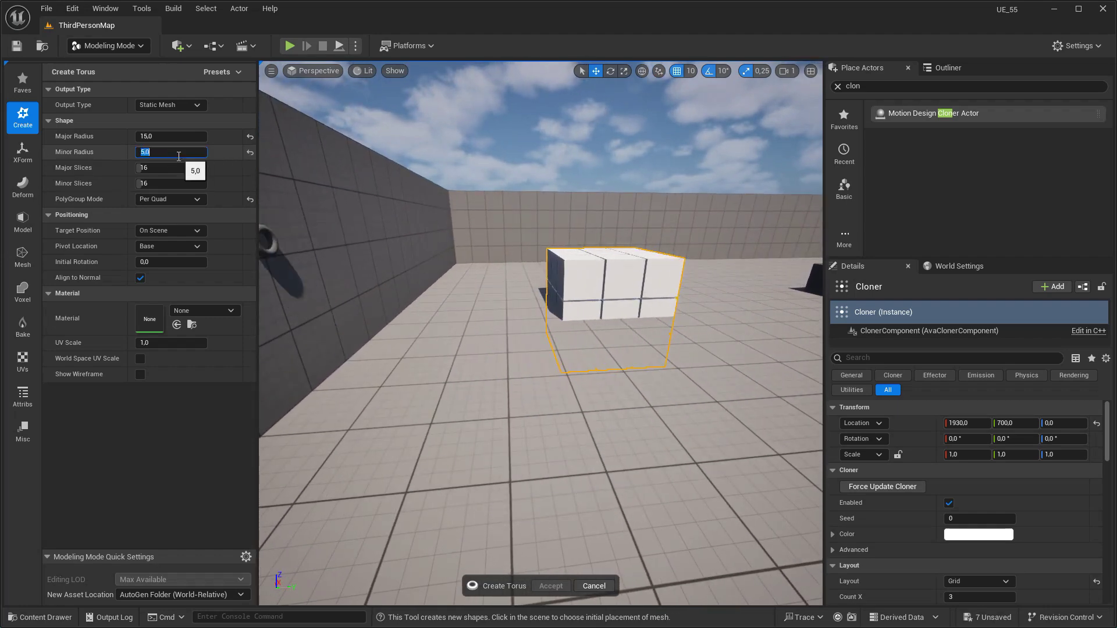
Create the torus with 40 major and 40 minor slices on the floor near the cloner and return to Selection mode
left_click(183, 172)
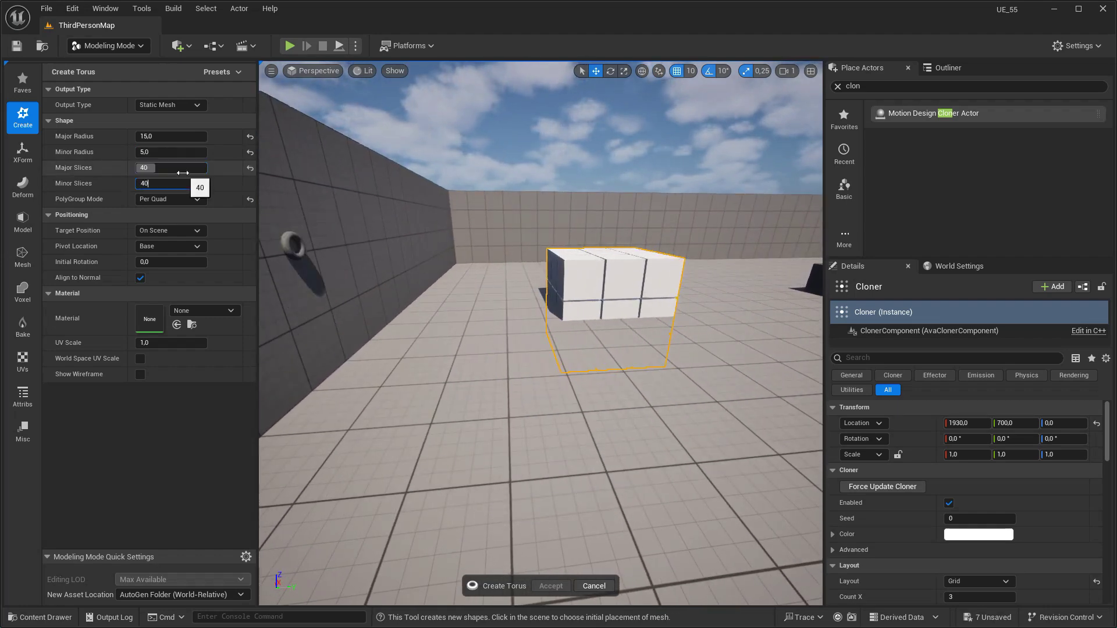
left_click(484, 445)
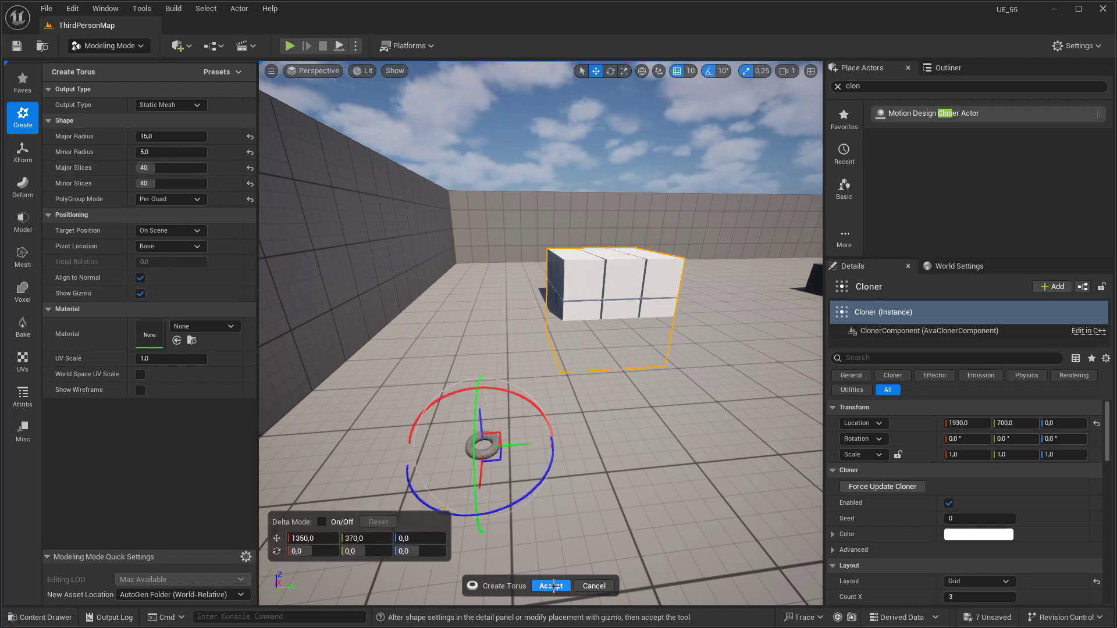
left_click(552, 587)
left_click(109, 46)
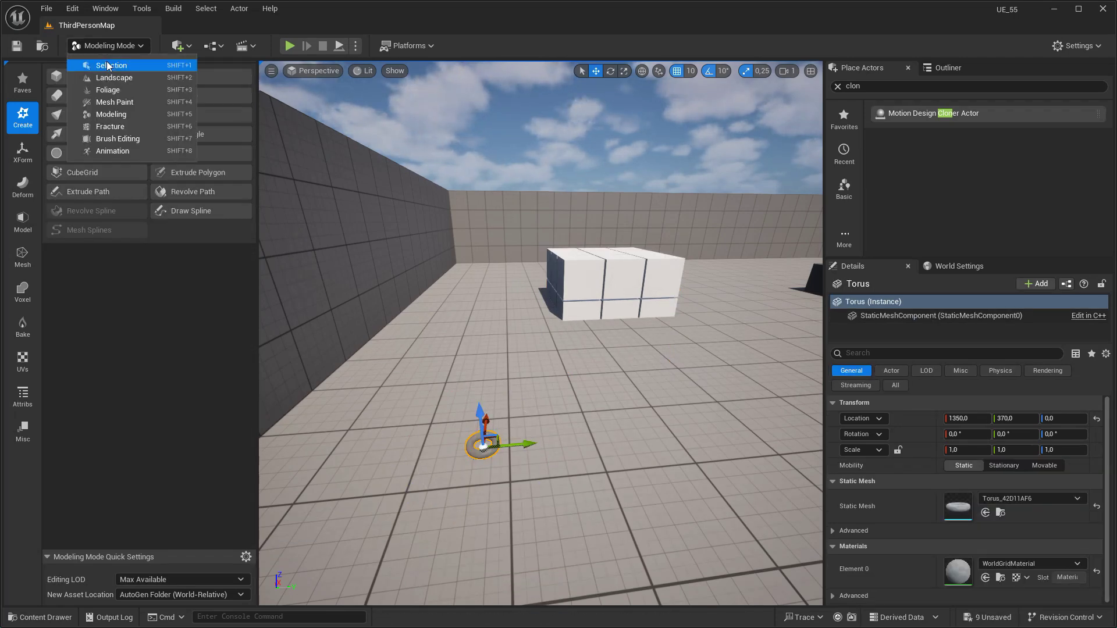
left_click(108, 65)
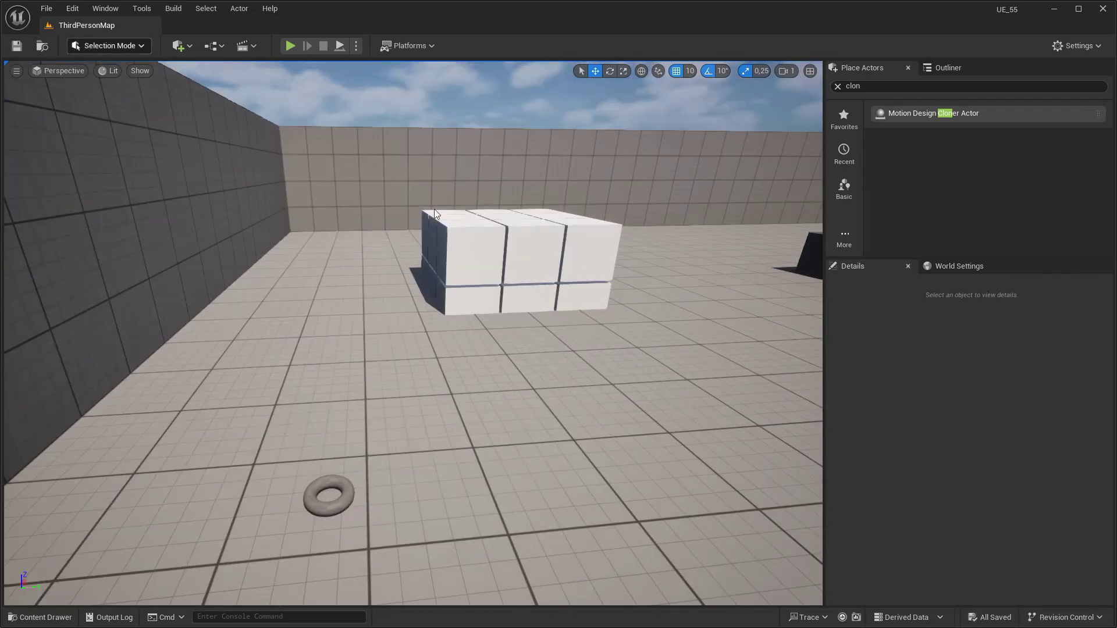
Raise the cloner with its grid of cubes so that it floats above the floor
right_click_drag(431, 302, 419, 325)
right_click_drag(454, 245, 453, 245)
key("d")
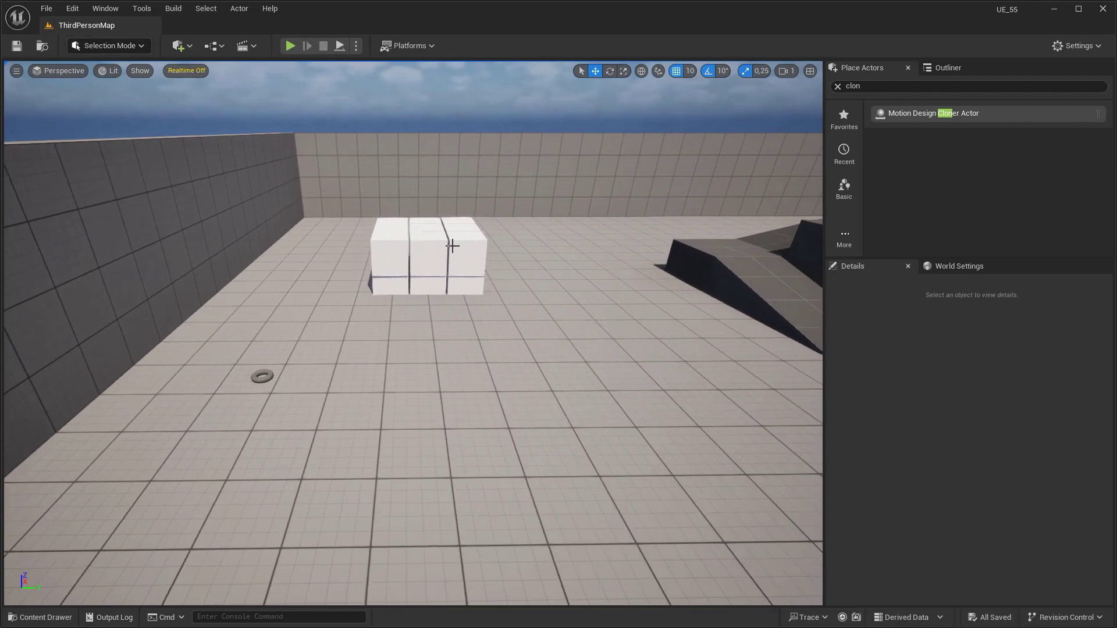
left_click(437, 253)
left_click_drag(427, 233, 427, 158)
mouse_move(430, 169)
right_mouse_down()
mouse_move(445, 178)
mouse_move(431, 173)
right_mouse_up()
key("s")
Locate the torus's mesh asset and assign Torus_42D11AF6 as the static mesh of the cloner's DefaultClone
left_click(952, 68)
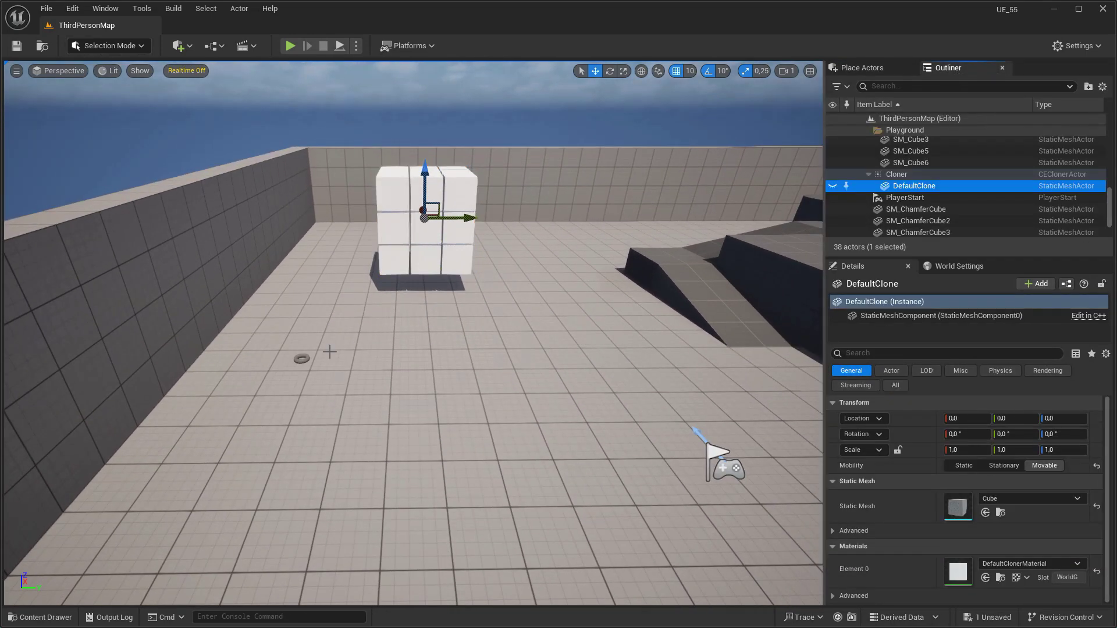
left_click(896, 209)
right_click(905, 210)
left_click(945, 249)
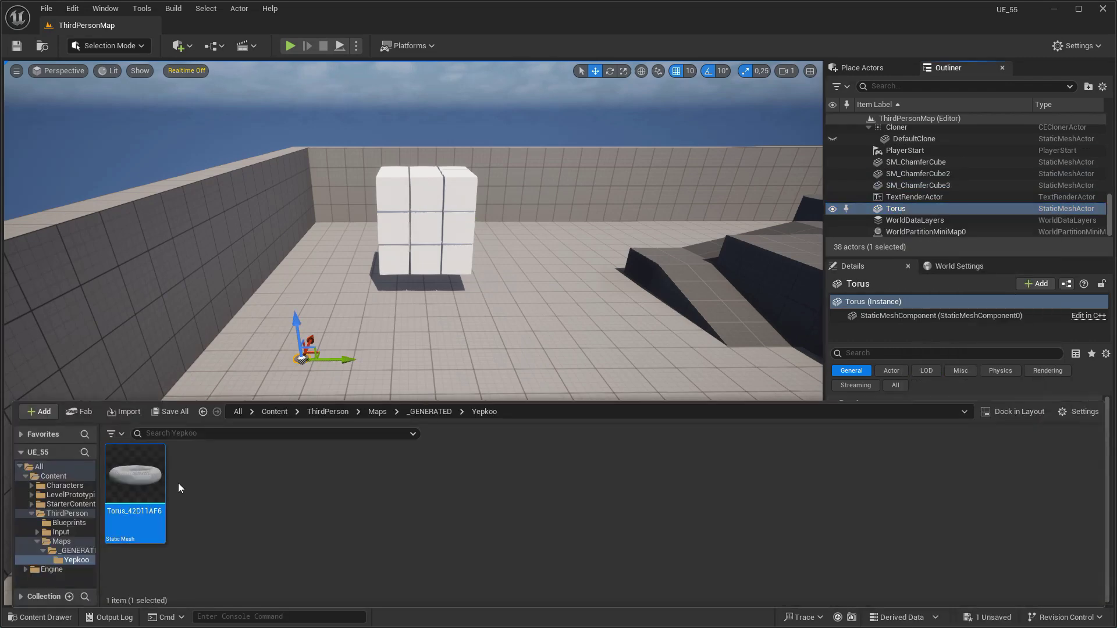
scroll(910, 151, "up", 1)
left_click(913, 168)
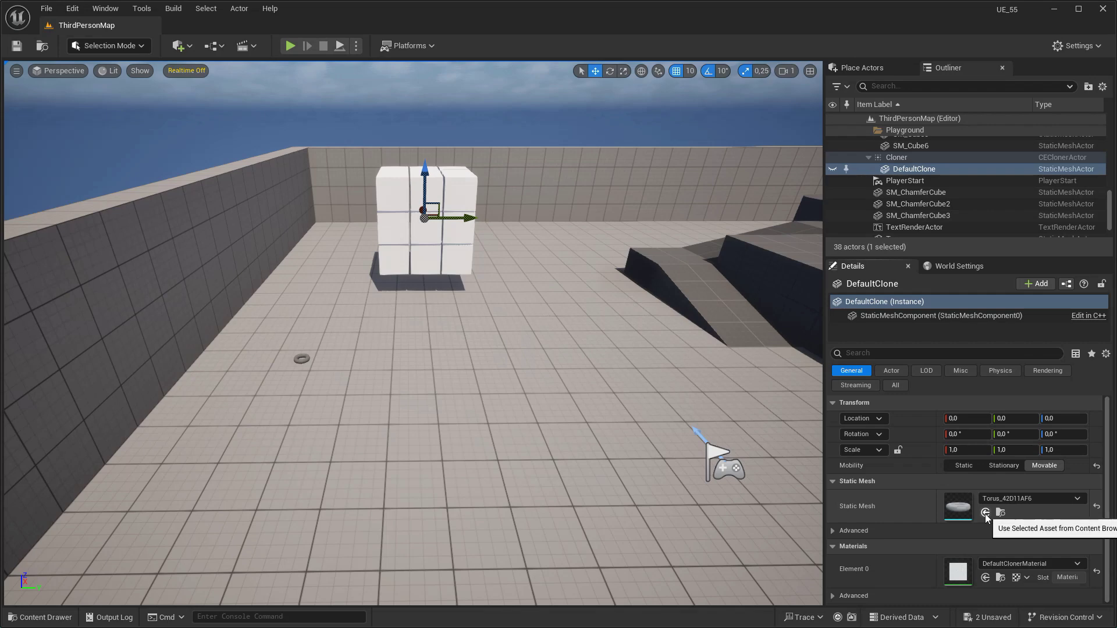
left_click(986, 513)
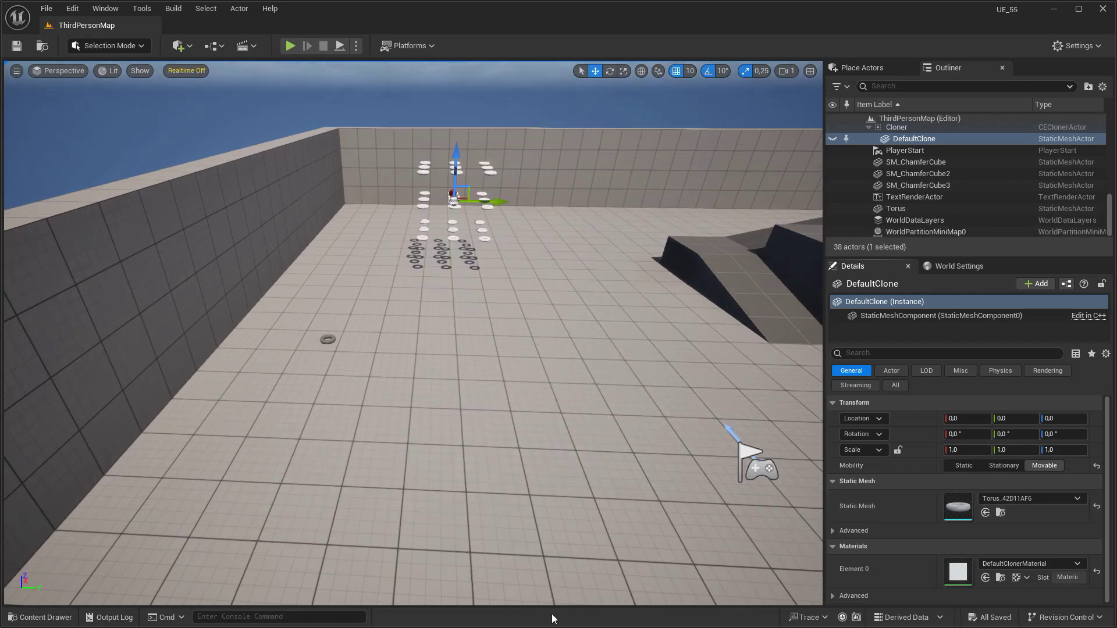
Create a Blueprint class named BP_ClonerSpline in the Content folder with SplineMeshActor as its parent class
key("ctrl+space")
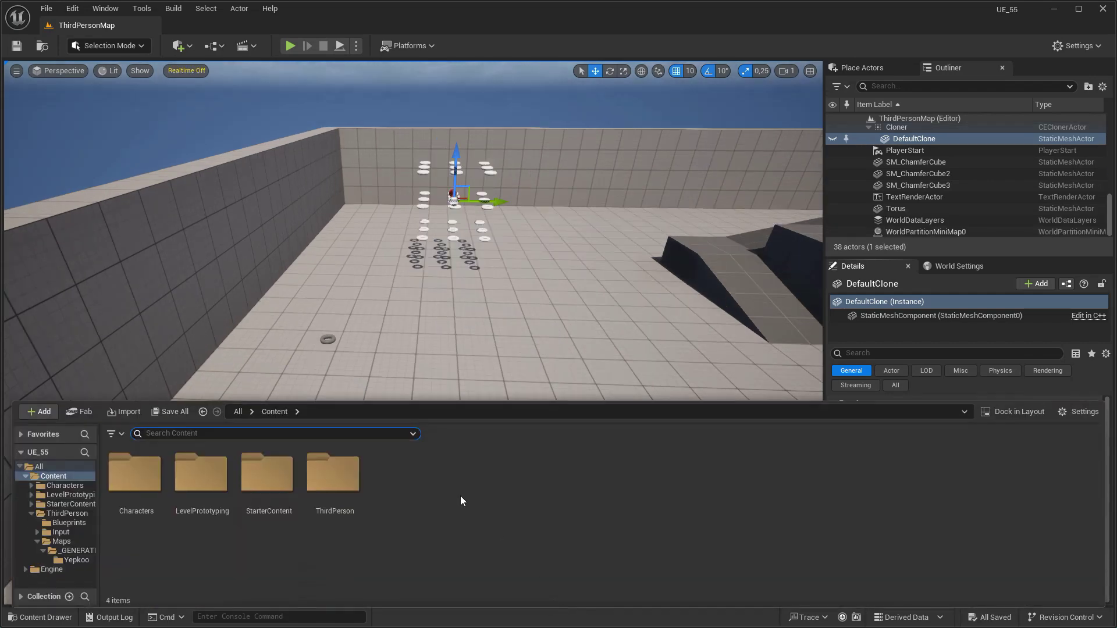
right_click(459, 498)
left_click(507, 122)
type("spline")
left_click(419, 470)
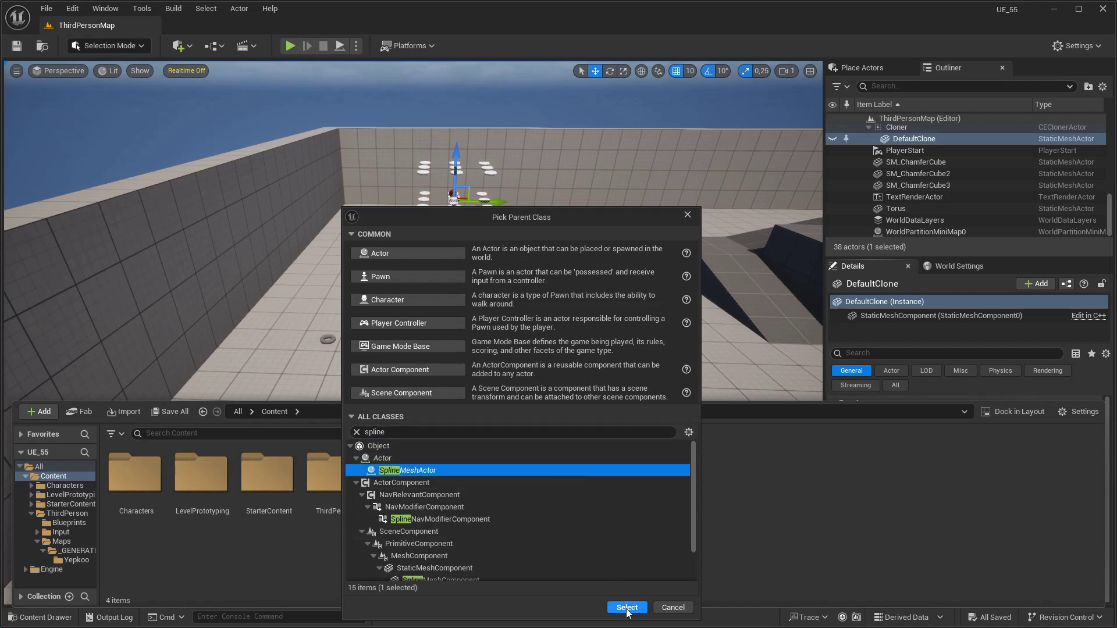
left_click(626, 608)
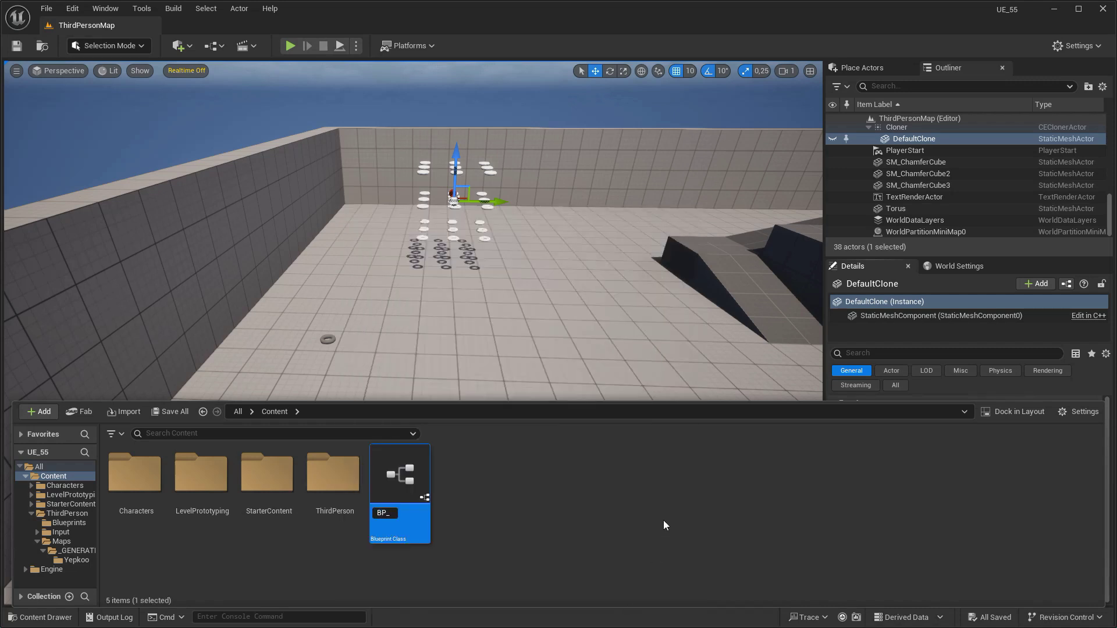
type("BP_ClonerSpline")
key("Return")
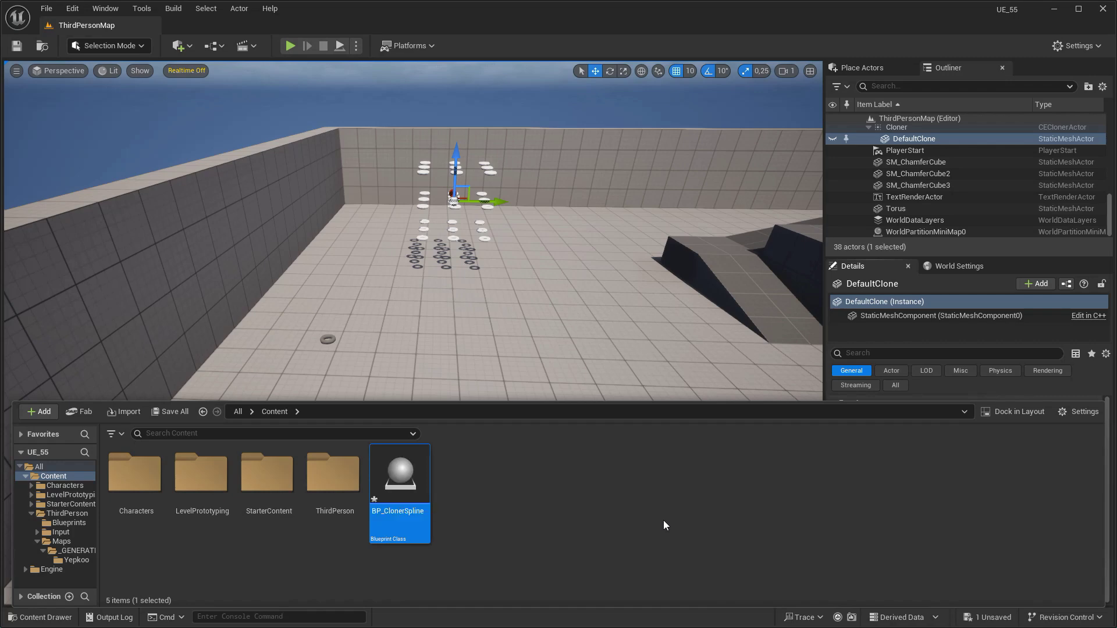
Open the BP_ClonerSpline Event Graph and delete the Event ActorBeginOverlap node
double_click(409, 489)
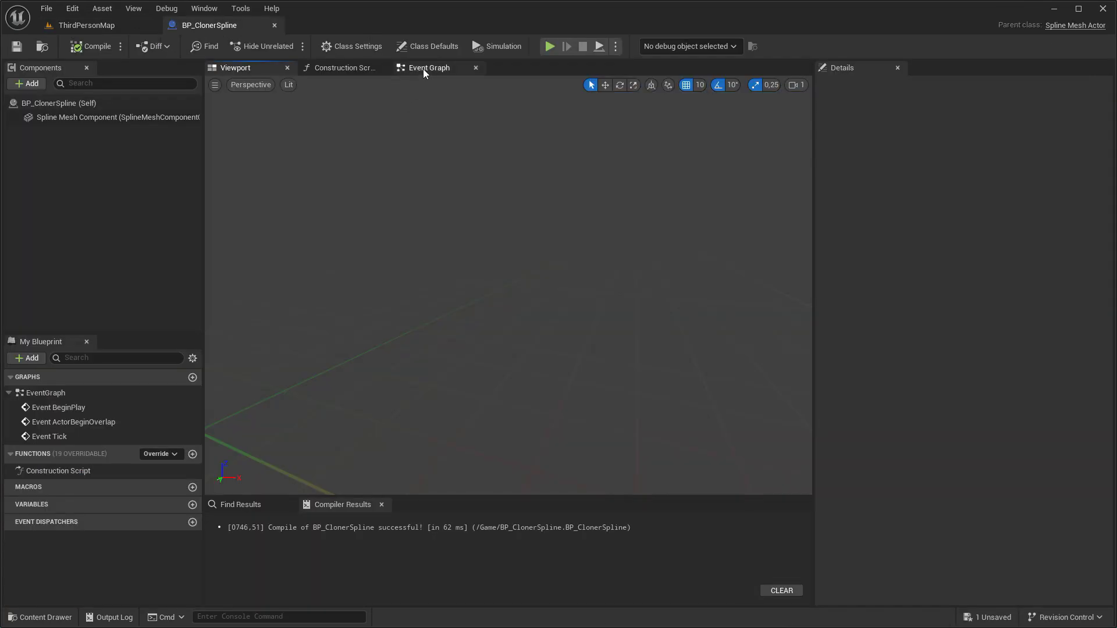
left_click(423, 69)
left_click_drag(279, 268, 366, 308)
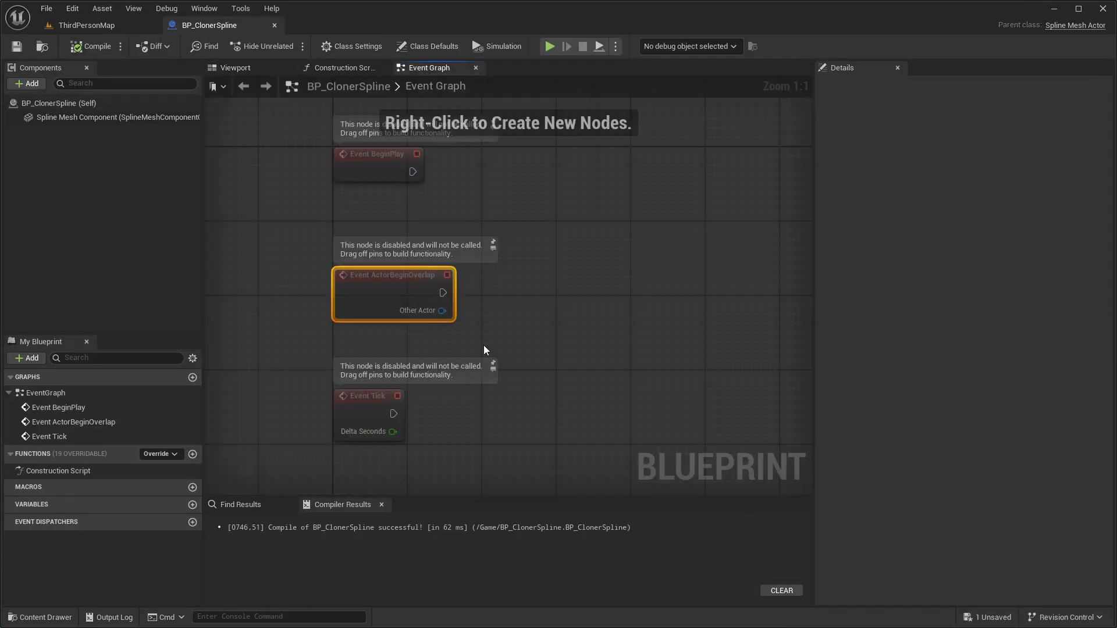
key("Delete")
Add a Blueprint variable named Speed and set its type to Float
left_click(192, 490)
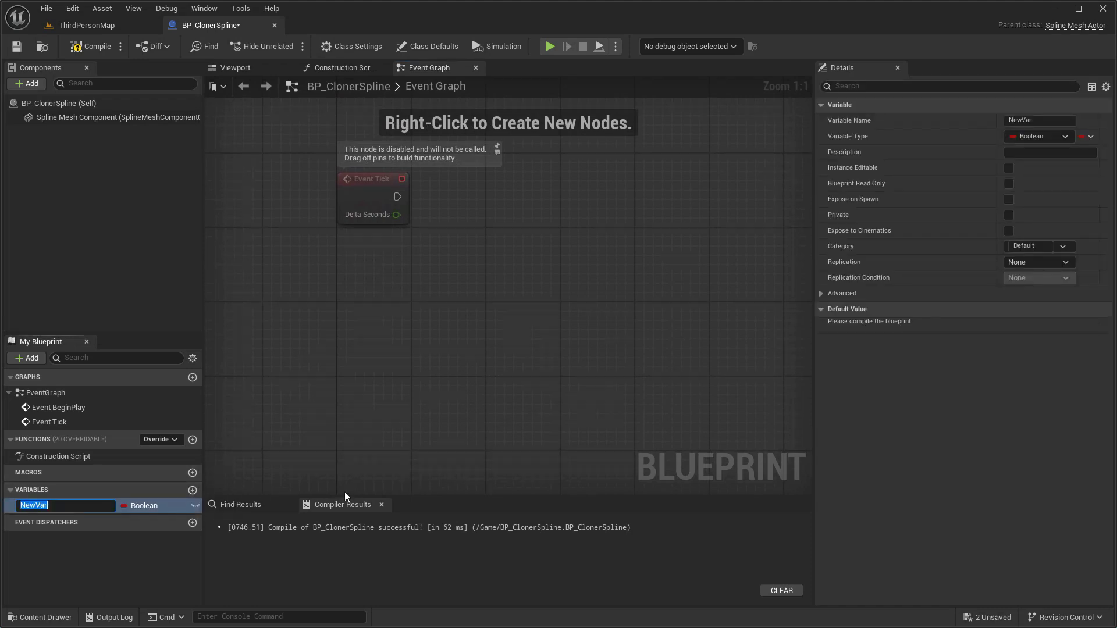
type("Speed")
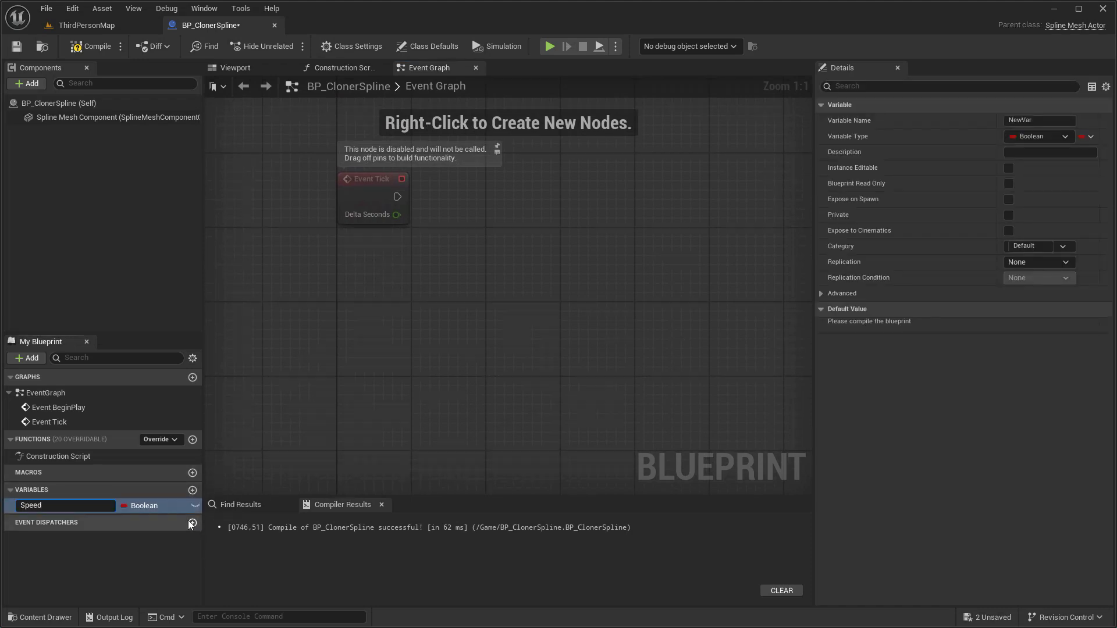
key("Return")
left_click(144, 505)
left_click(147, 584)
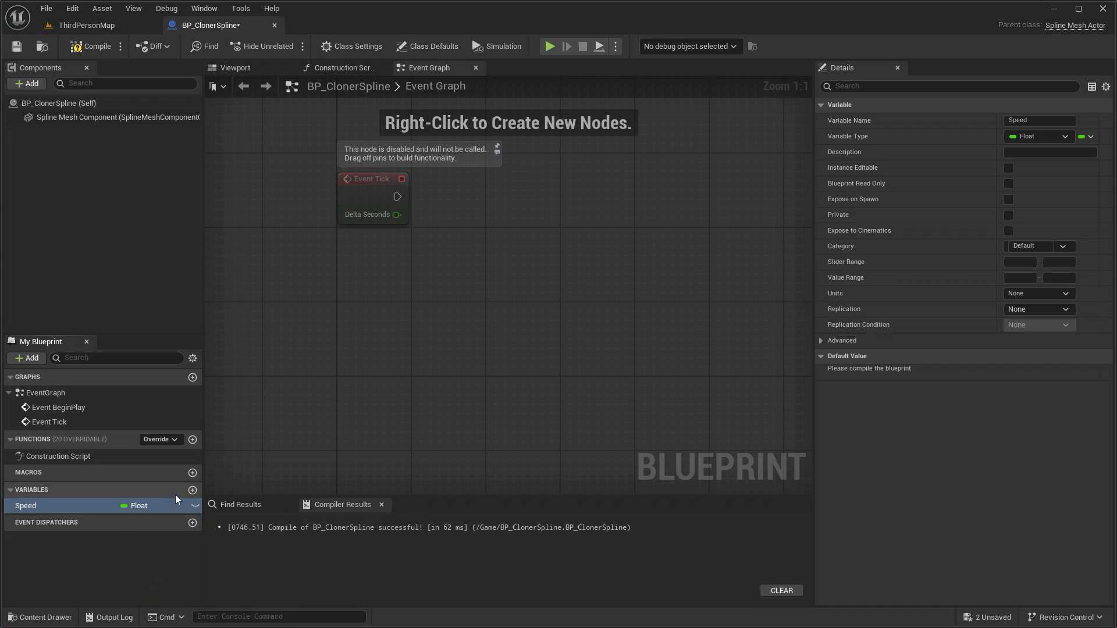
Add two more Float variables named Distance and Direction
left_click(192, 491)
type("Distance")
key("Return")
left_click(192, 490)
type("Direction")
key("Return")
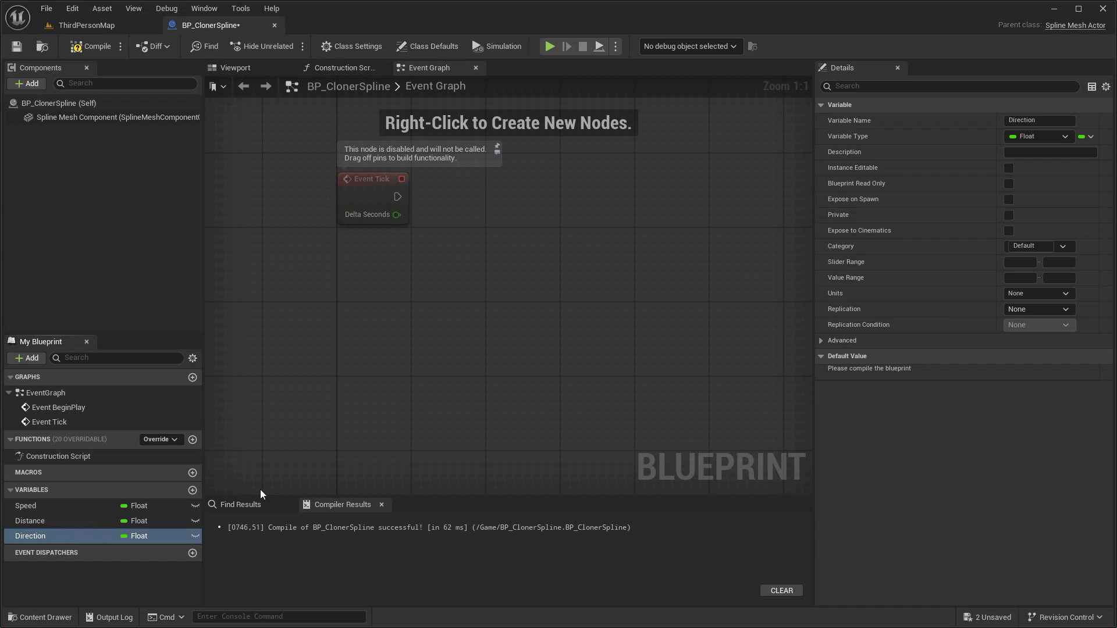
Compile the Blueprint and set the default values of Direction to 1 and Speed to 250
left_click(92, 48)
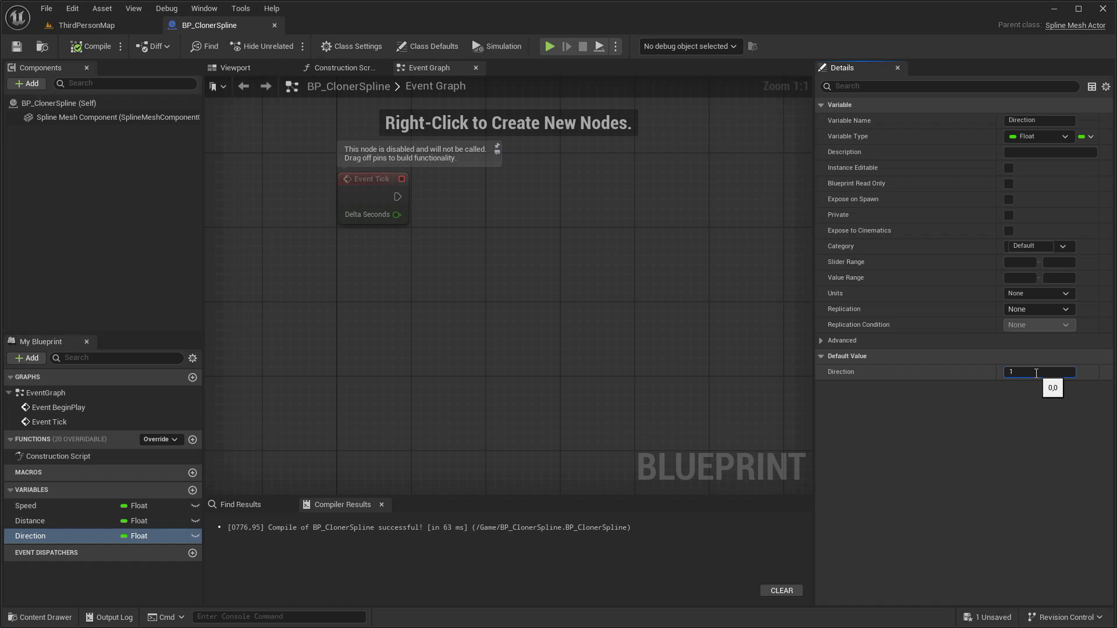
left_click(134, 506)
left_click(1028, 373)
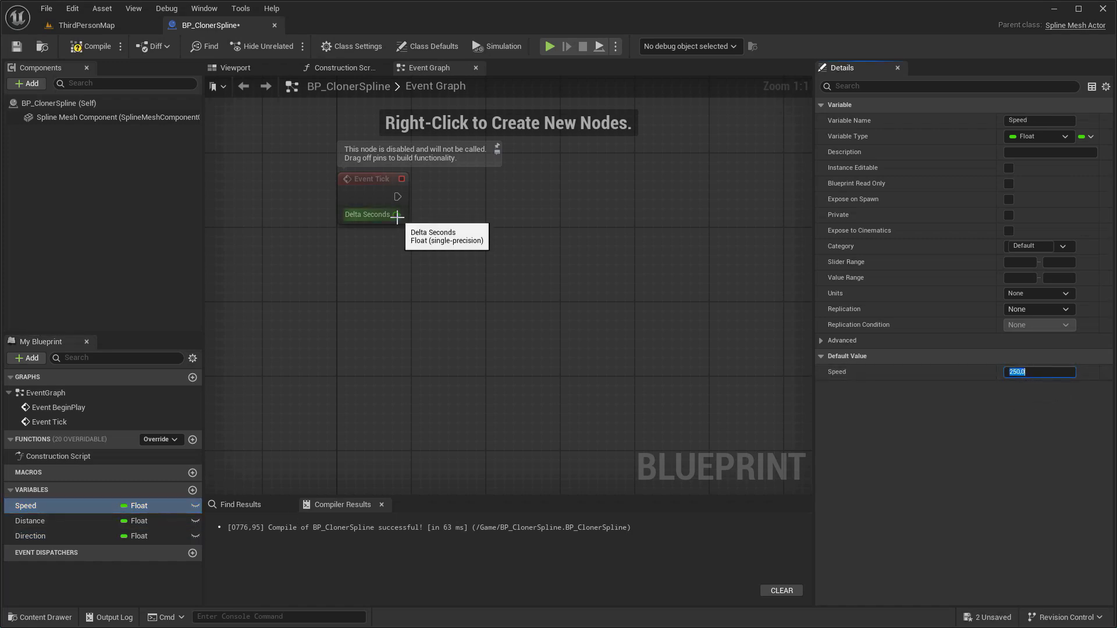
Multiply the Event Tick's Delta Seconds by the Speed variable using a Multiply node
left_click_drag(480, 265, 487, 264)
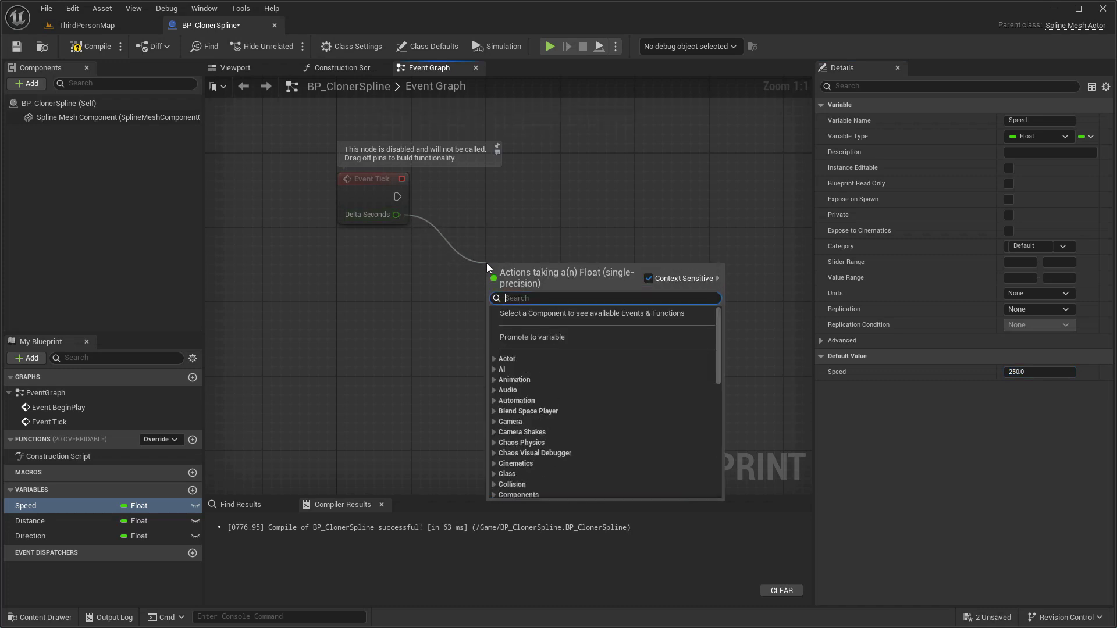
type("*")
left_click(546, 370)
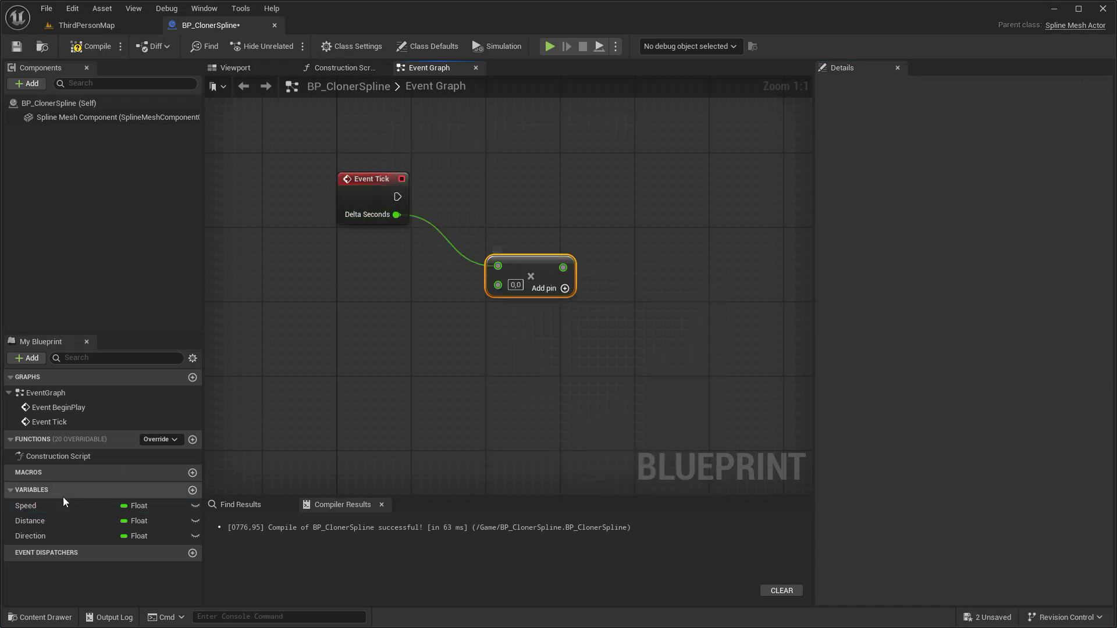
left_click_drag(65, 502, 300, 303)
left_click(340, 316)
left_click_drag(371, 293, 436, 298)
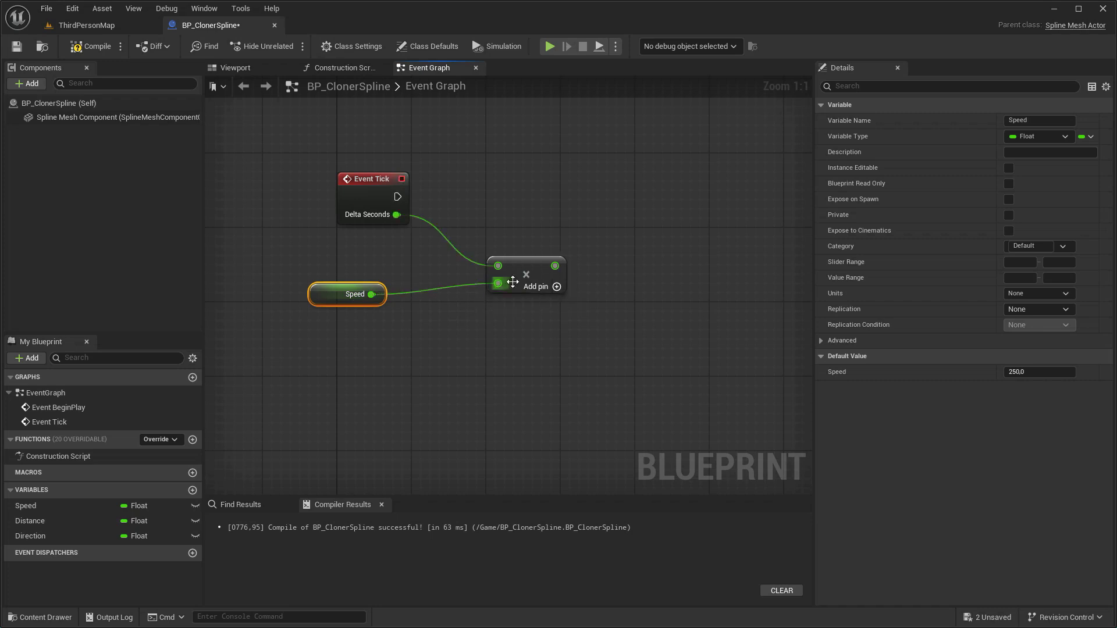
left_click(513, 281)
Feed the multiplication result into an Add node and connect the Distance variable as its second input
right_click_drag(561, 267, 459, 282)
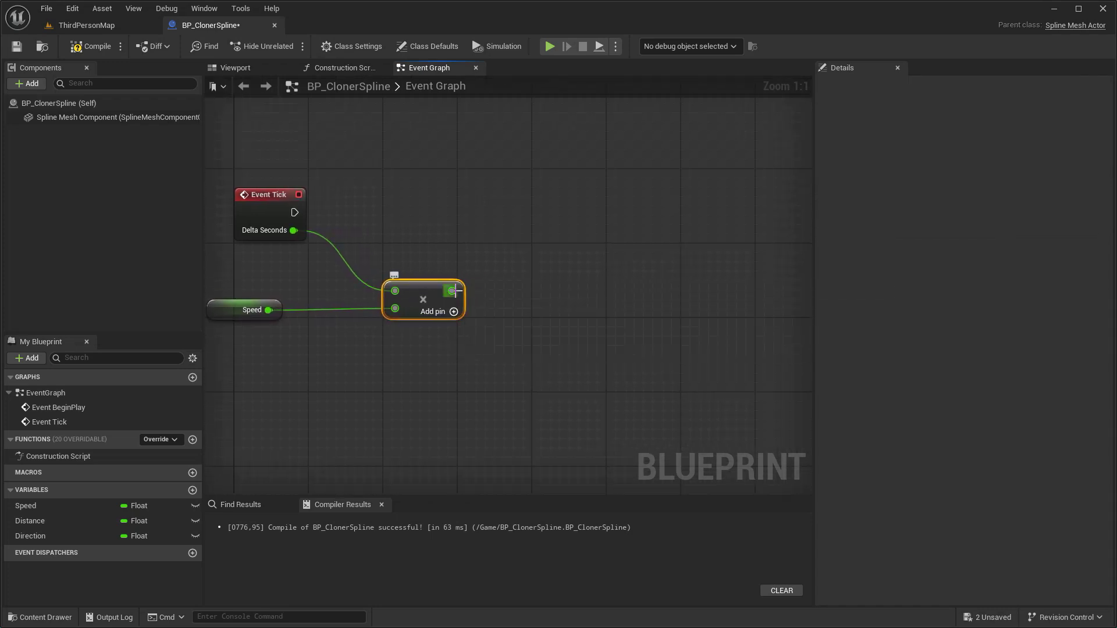
left_click_drag(455, 291, 556, 290)
type("+")
left_click(601, 397)
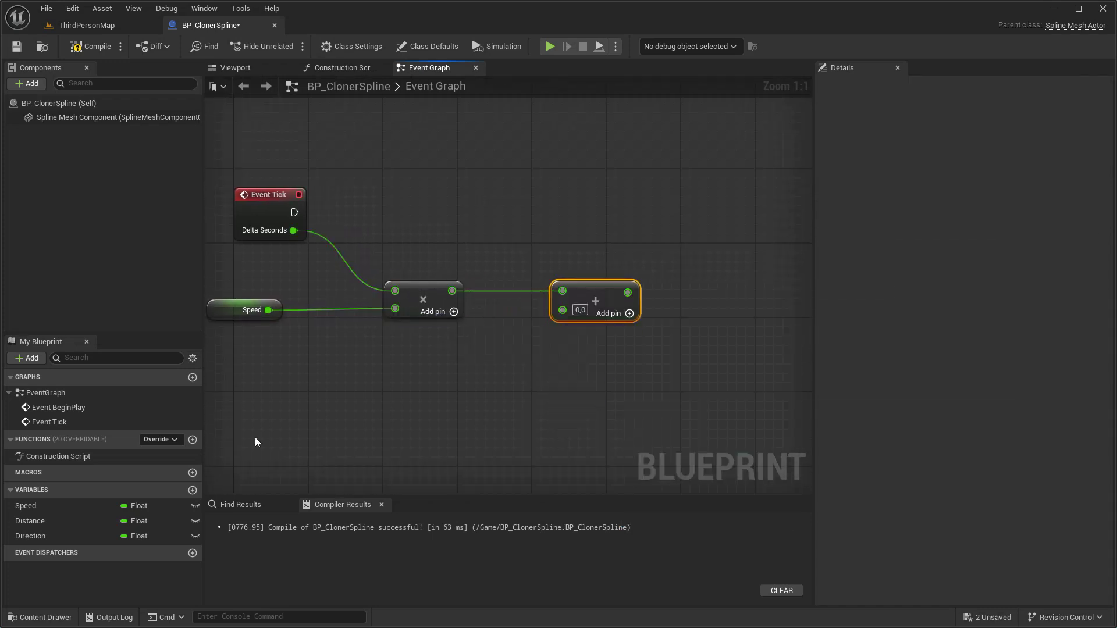
left_click_drag(58, 526, 563, 309, "ctrl")
right_click_drag(563, 309, 542, 302)
Add a Set Distance node driven by Event Tick and feed the Add result into it
left_click_drag(56, 520, 274, 201)
left_click_drag(429, 207, 757, 208)
left_click_drag(596, 280, 726, 225)
Add a Sphere component under the Spline Mesh Component, keeping its default name
left_click(71, 117)
left_click(26, 83)
type("sp")
left_click(81, 119)
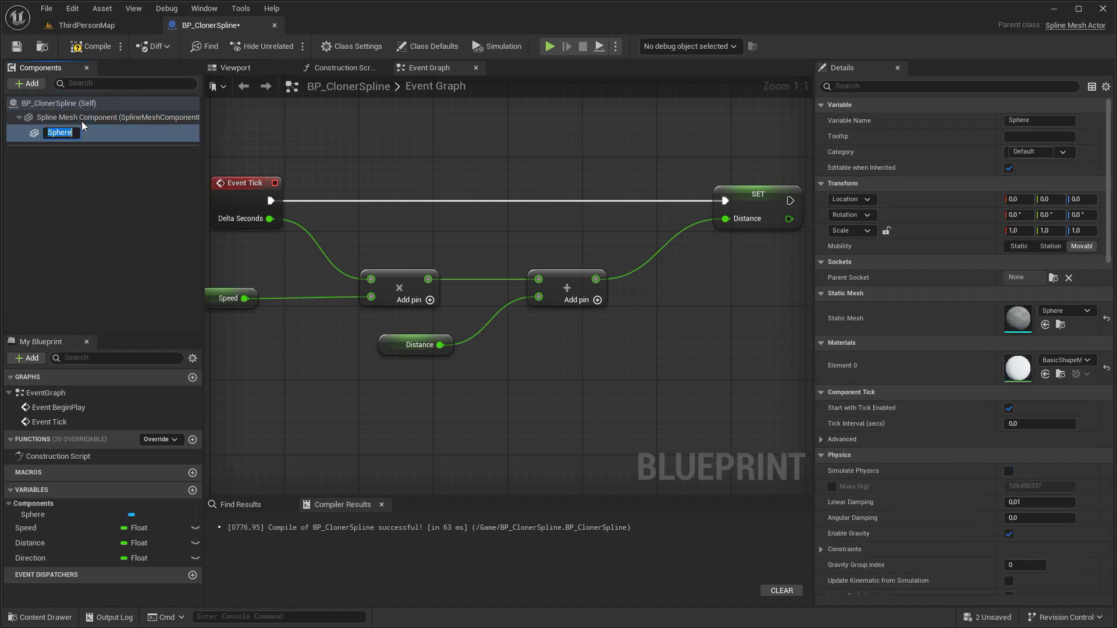
left_click(119, 133)
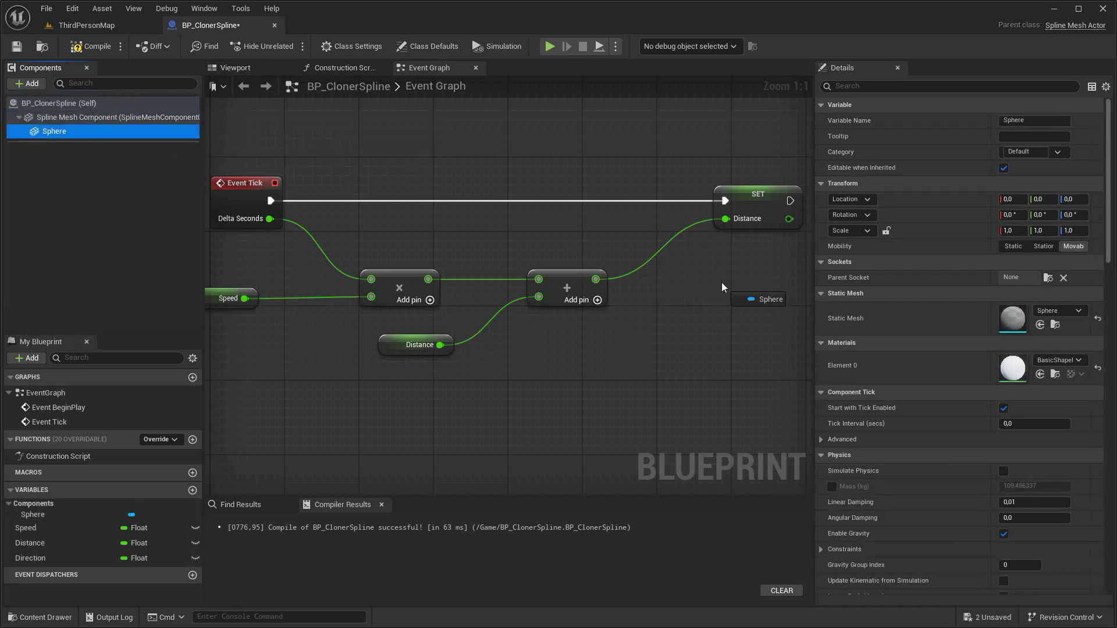
Reference the Sphere in the graph and run Set World Location And Rotation on it after the Set Distance node
left_click_drag(722, 285, 721, 284)
right_click_drag(731, 318, 436, 328)
left_click_drag(429, 301, 711, 200)
type("set world loca")
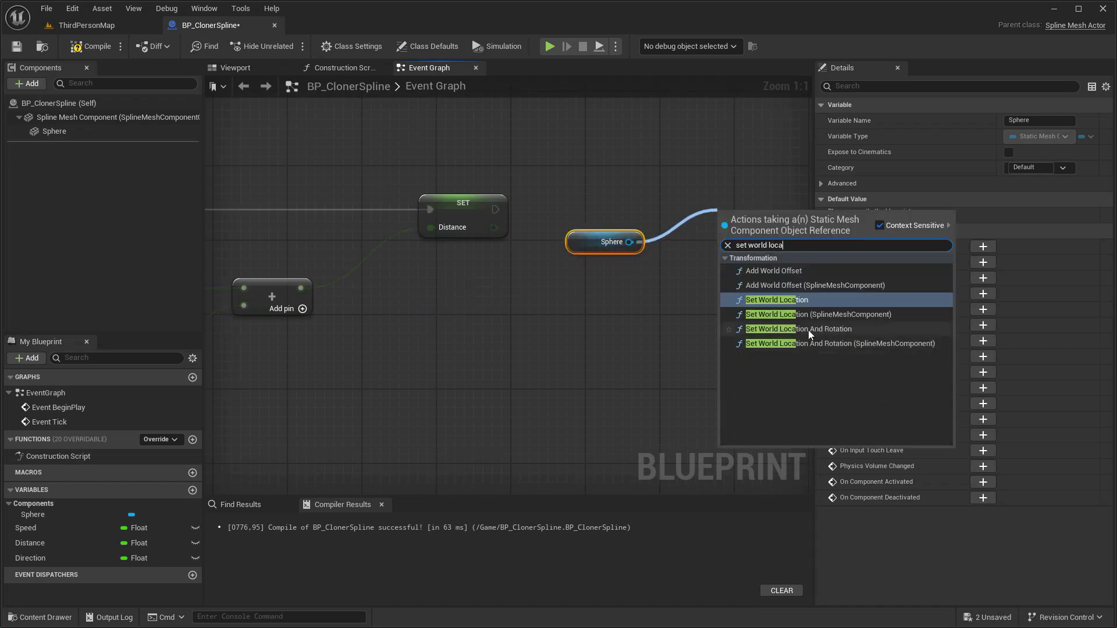
left_click(808, 330)
left_click_drag(495, 209, 727, 210)
Add a Spline component to the Blueprint
right_click_drag(666, 202, 660, 132)
scroll(624, 206, "down", 1)
right_click_drag(595, 259, 649, 248)
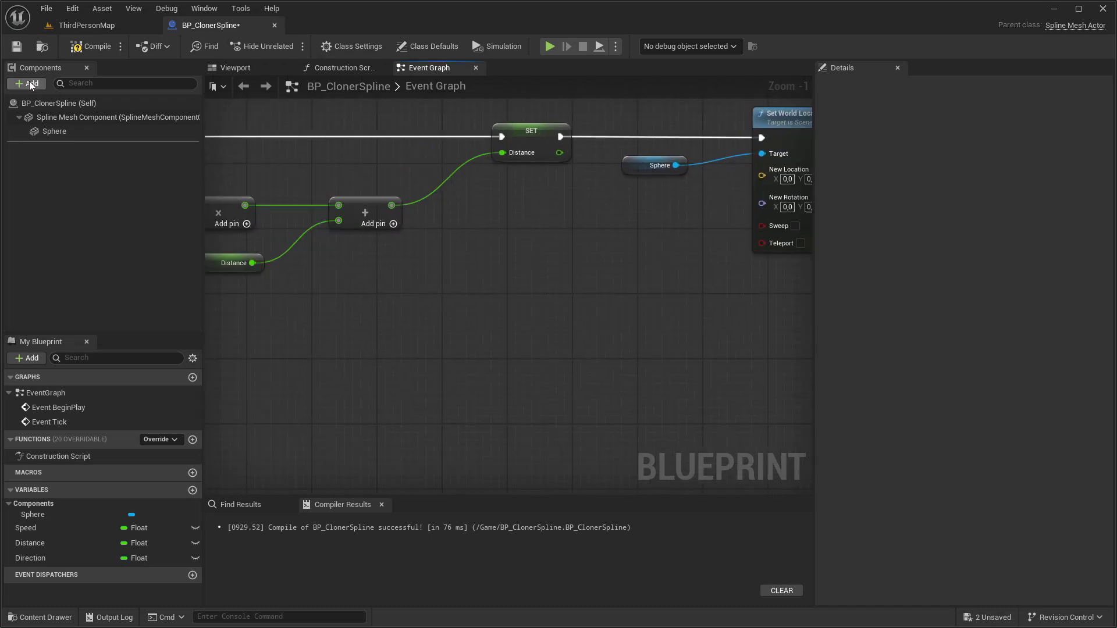
left_click(27, 83)
type("spl")
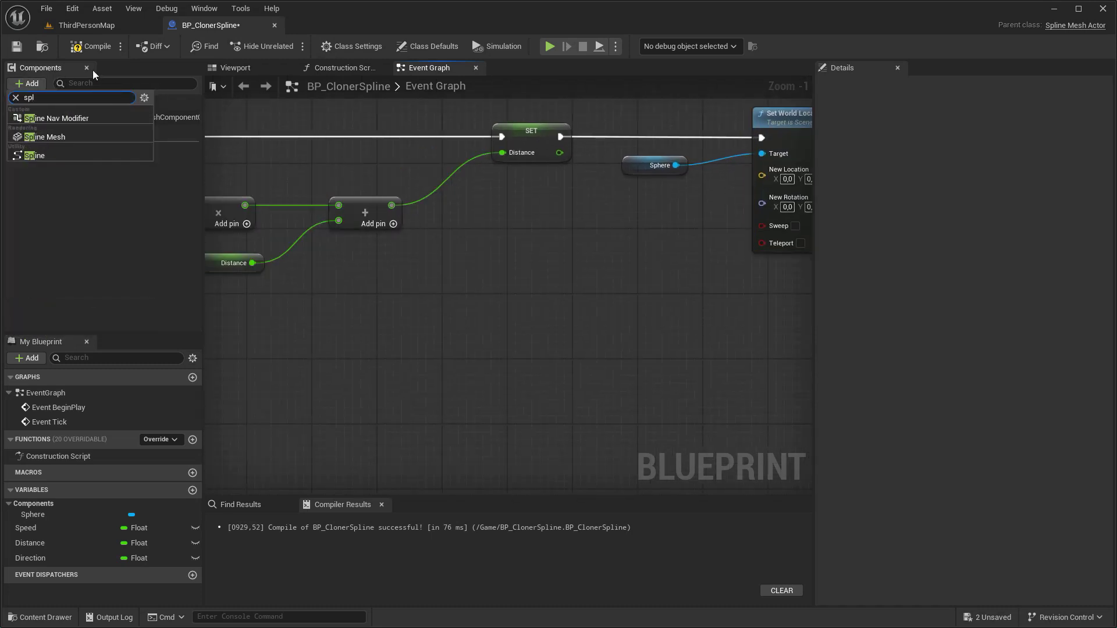
left_click(35, 156)
Get the transform at distance along the Spline, split its return value, and wire location and rotation into Set World Location And Rotation
left_click_drag(258, 327, 400, 313)
type("get transform di")
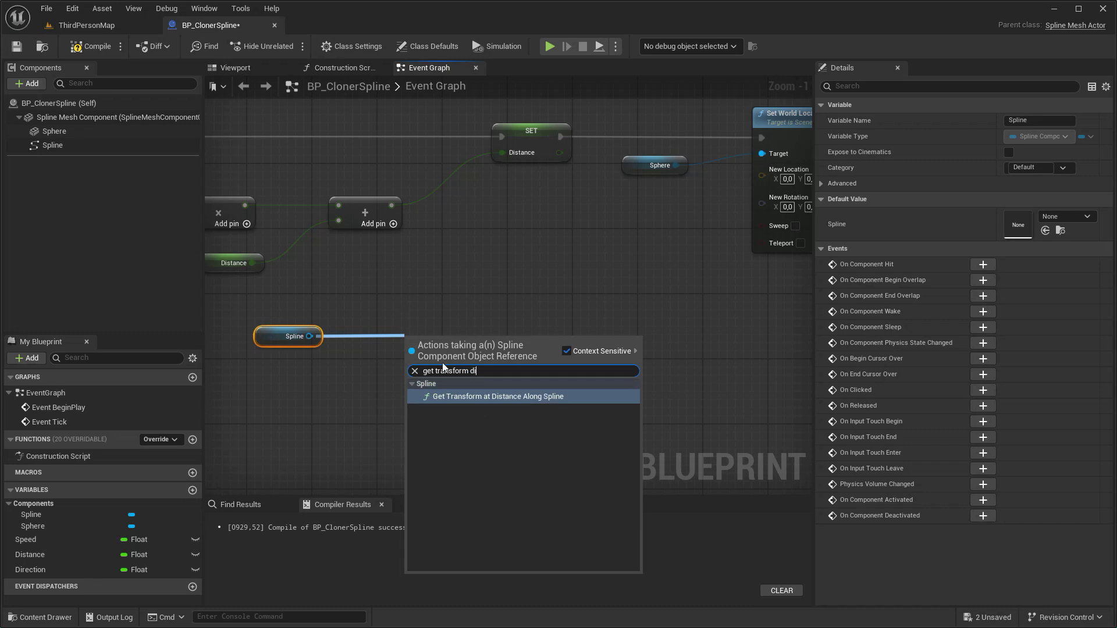
key("Return")
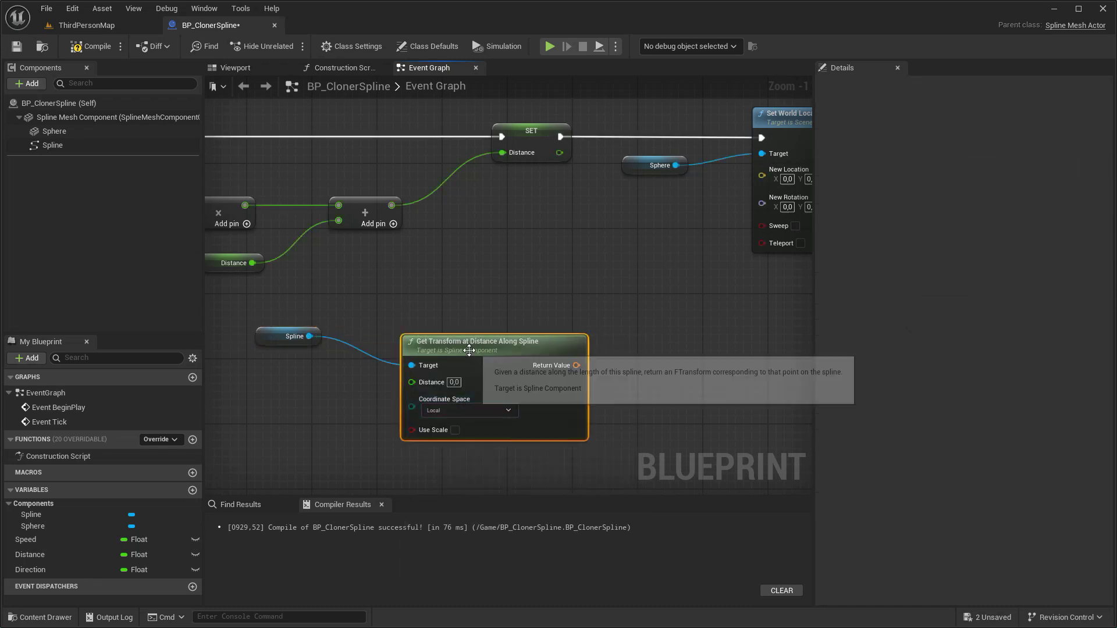
right_click(584, 334)
left_click(615, 384)
left_click_drag(611, 333, 764, 194)
Connect Distance to Get Transform at Distance Along Spline, set its coordinate space to World, and save the Blueprint
right_click_drag(253, 286, 466, 250)
left_click_drag(465, 226, 633, 313)
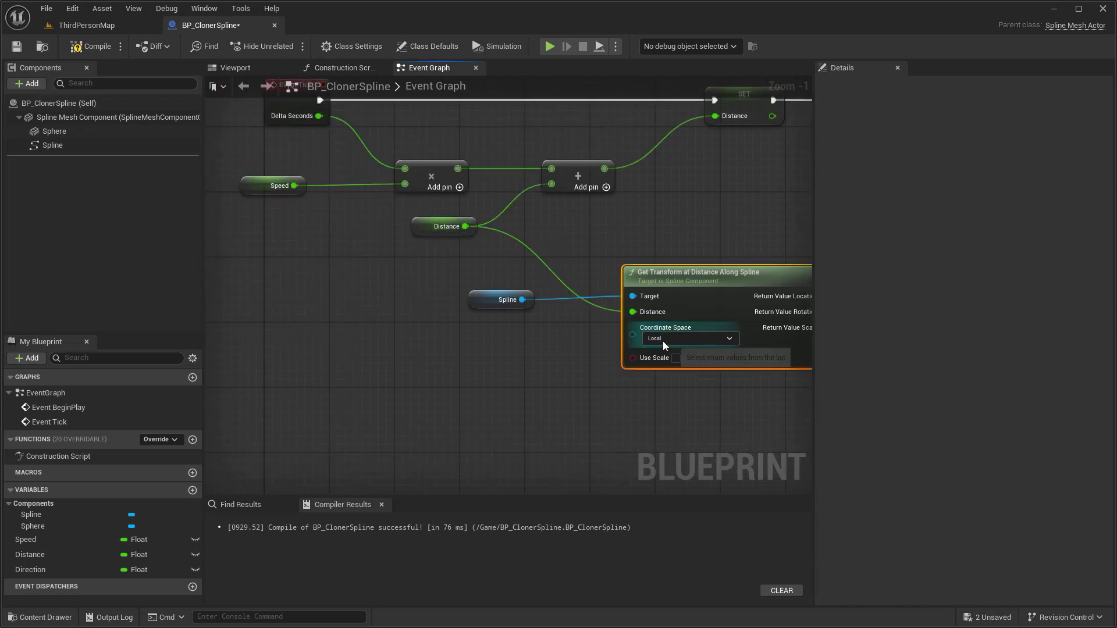
left_click(662, 343)
left_click(658, 358)
right_click_drag(714, 256, 460, 299)
scroll(460, 299, "down", 1)
key("ctrl+s")
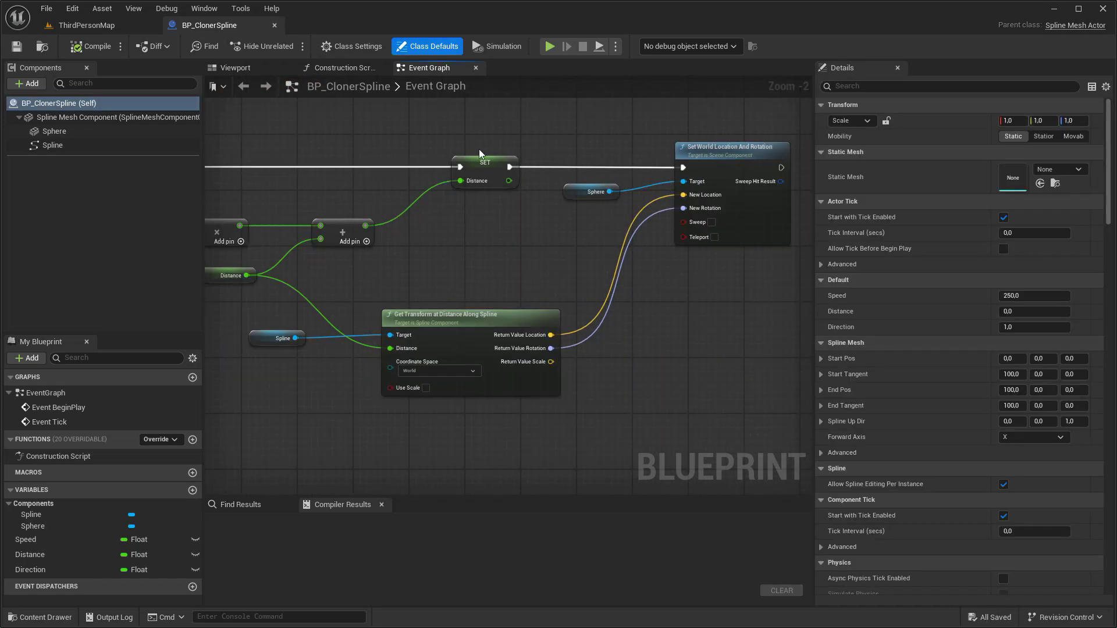
Preview the sphere and spline in the Blueprint viewport by toggling the simulation
left_click(256, 67)
left_click(499, 47)
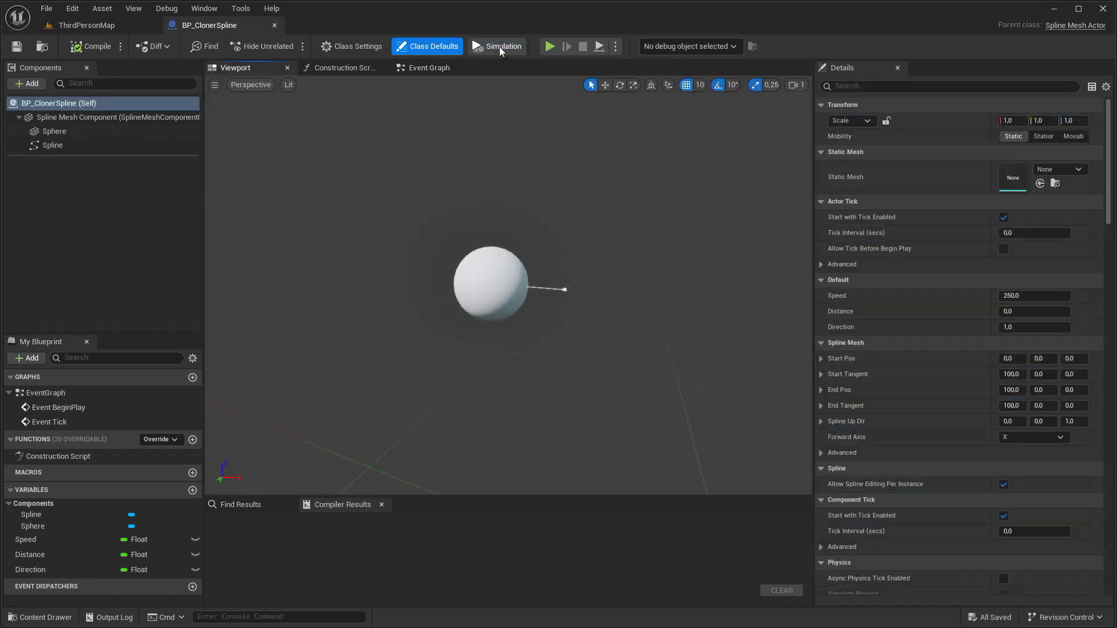
left_click(499, 46)
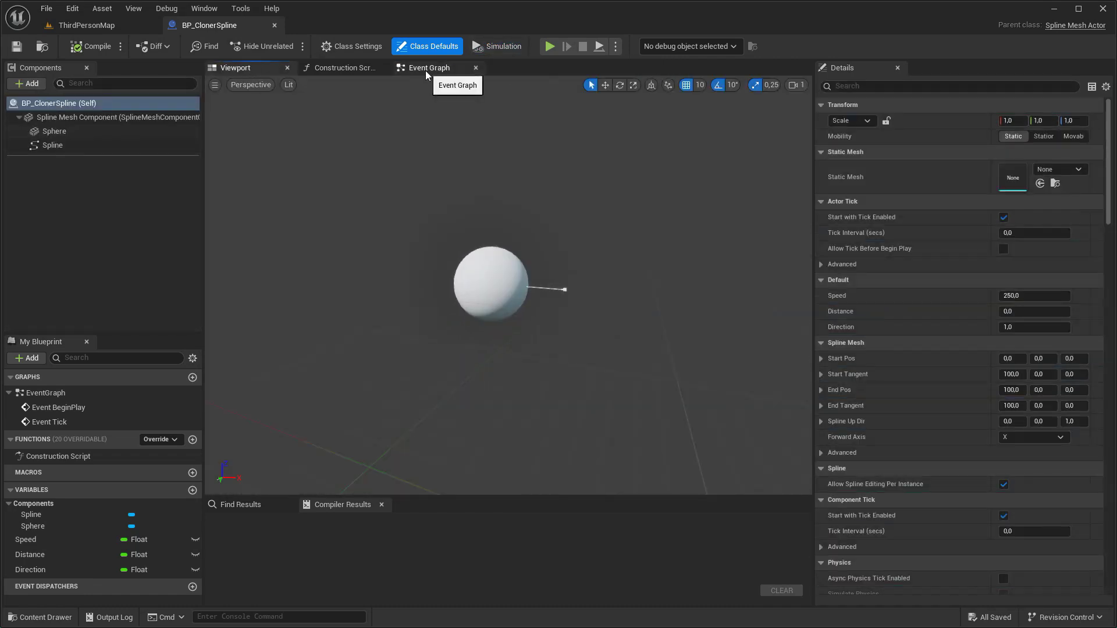
Place another Spline reference beyond Set World Location And Rotation in the Event Graph and get its spline length
left_click(427, 67)
scroll(456, 252, "down", 3)
right_click_drag(456, 252, 364, 252)
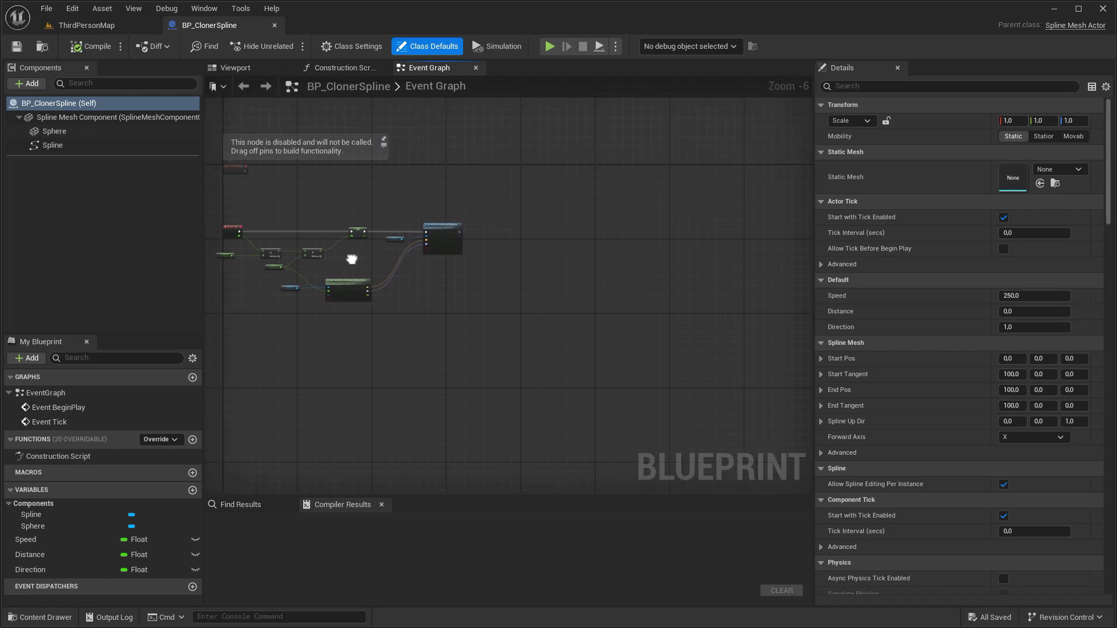
scroll(464, 256, "up", 3)
left_click_drag(158, 146, 579, 210)
scroll(581, 214, "up", 2)
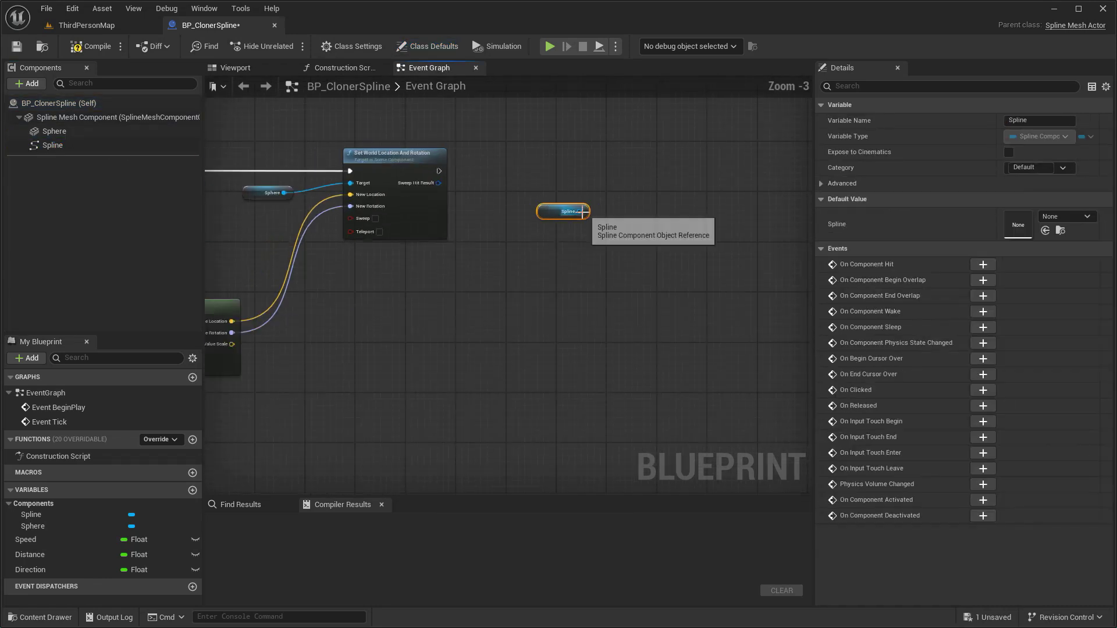
left_click_drag(576, 209, 631, 203)
type("get leng")
key("Return")
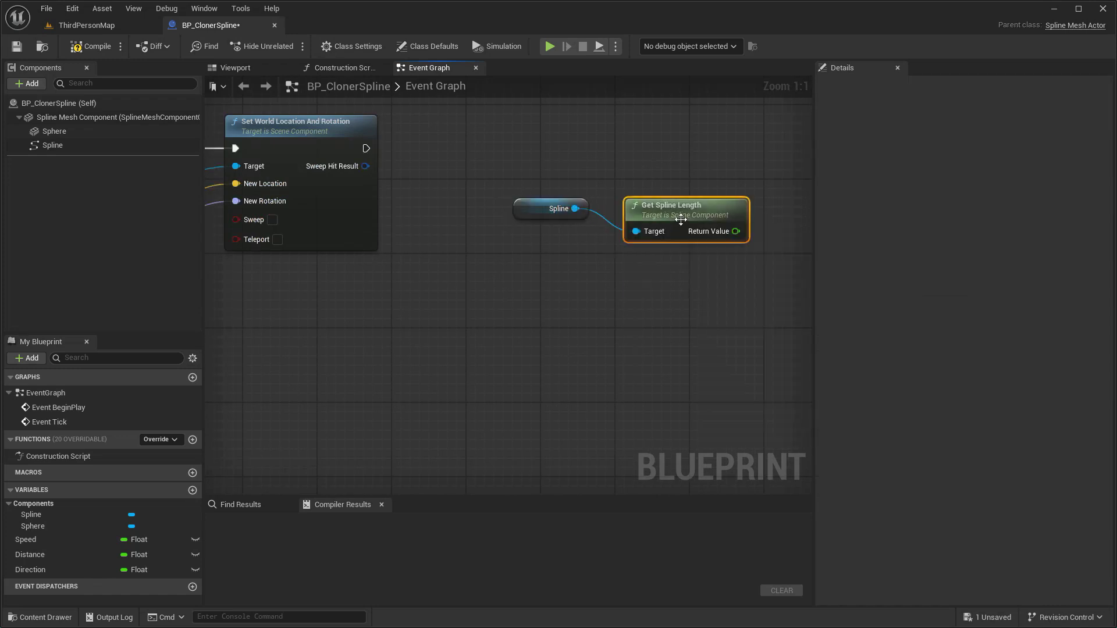
Compare the spline length with the Distance variable using a Less Equal node
right_click_drag(694, 246, 485, 229)
left_click_drag(580, 207, 582, 208)
type("<")
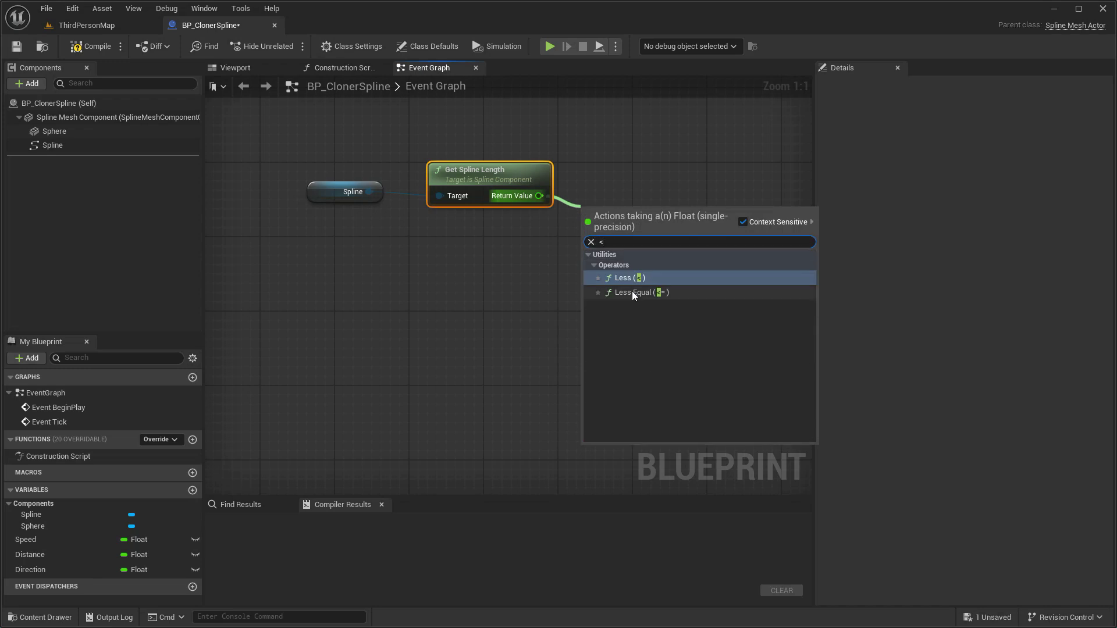
left_click(632, 292)
left_click_drag(48, 554, 390, 263)
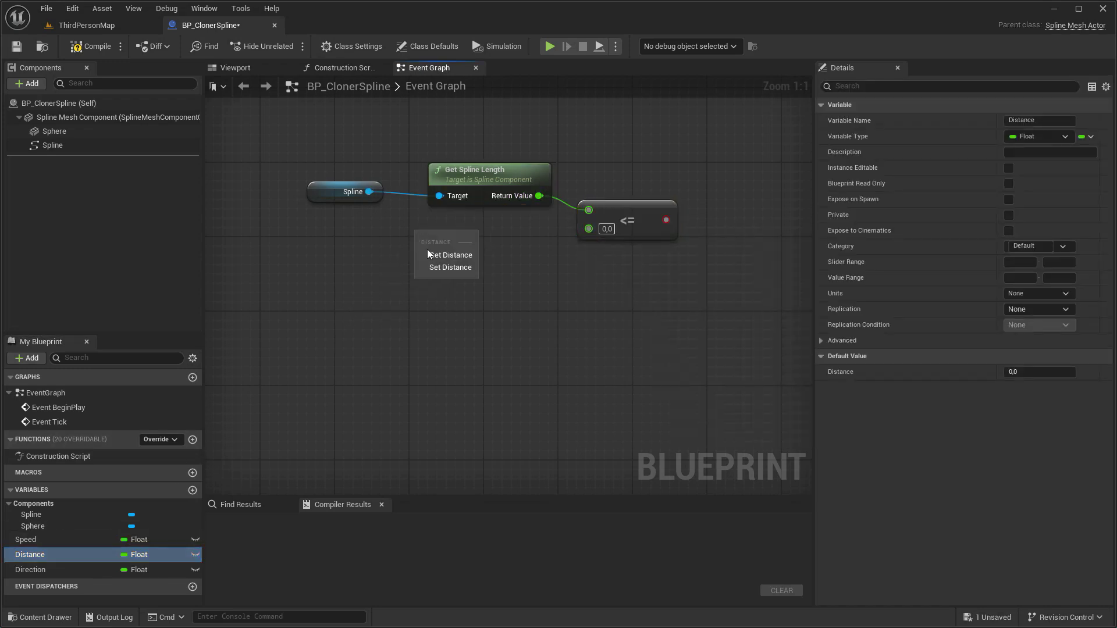
left_click(430, 255)
left_click_drag(471, 238, 589, 228)
Add a Less node that checks whether Distance is below 0
left_click_drag(491, 257, 497, 264)
left_click_drag(576, 300, 578, 314)
type("<")
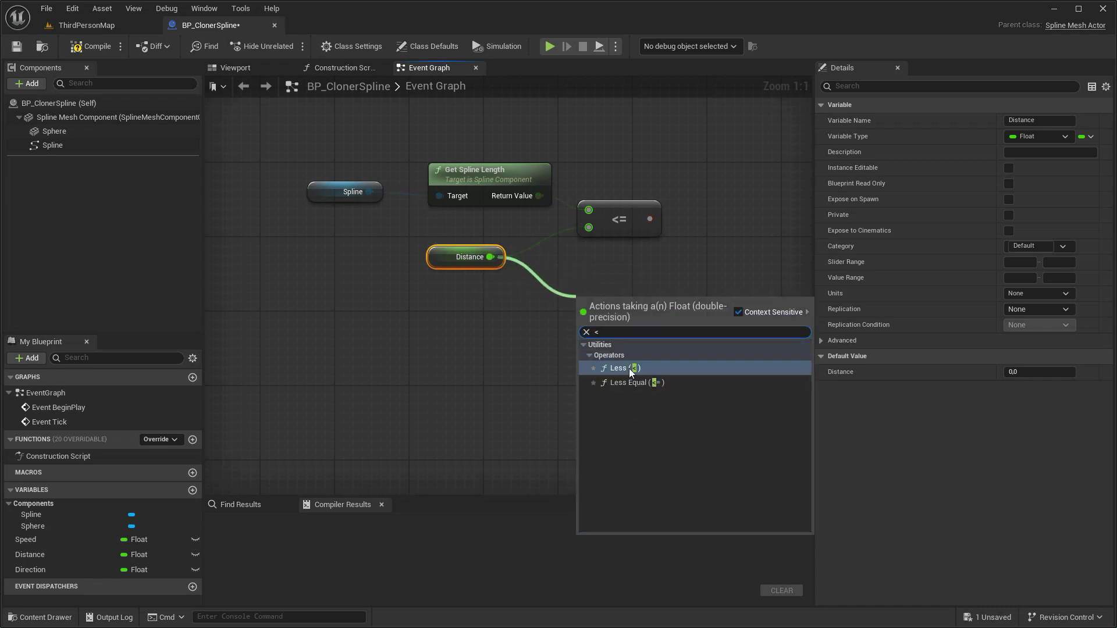
left_click(630, 372)
Combine the Less Equal and Less results with an OR node
right_click_drag(613, 356, 433, 325)
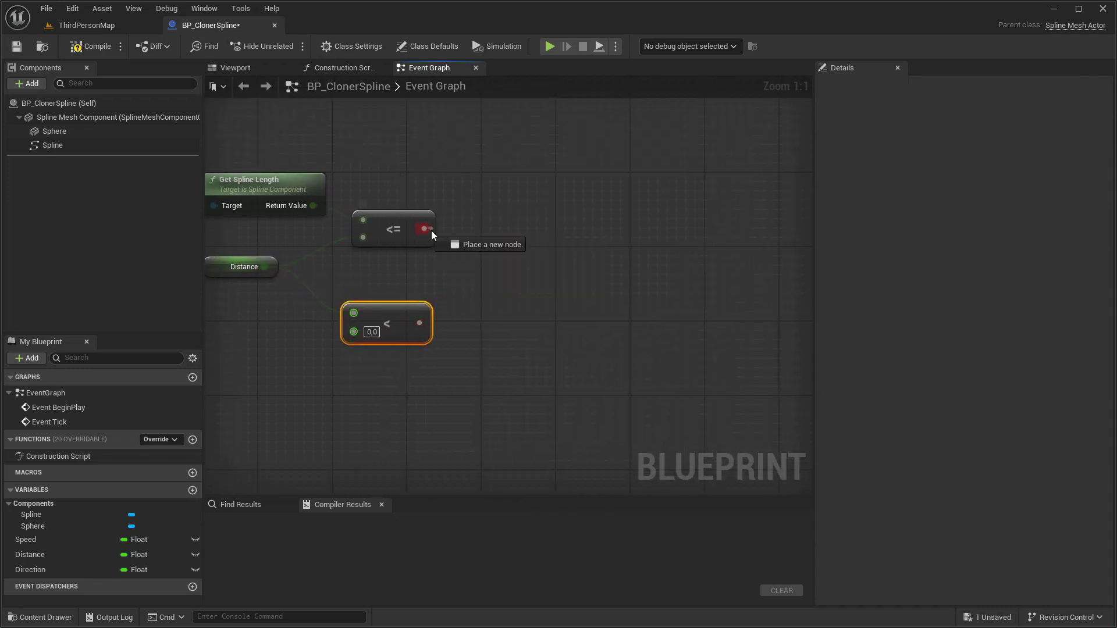
left_click_drag(431, 230, 498, 256)
type("or")
key("Return")
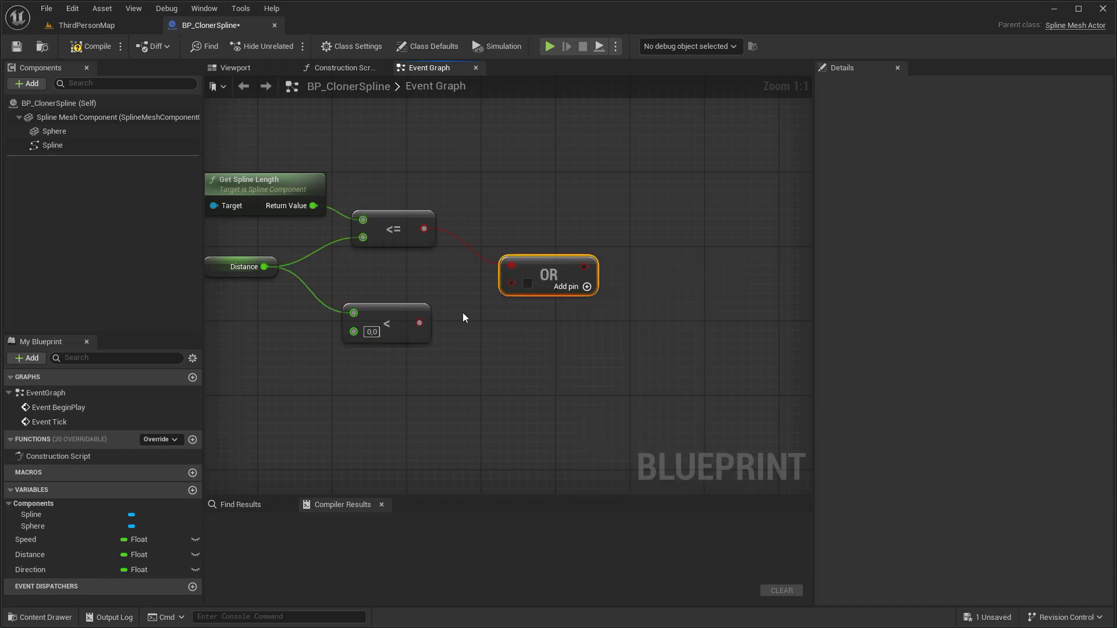
left_click_drag(512, 287, 512, 285)
scroll(626, 369, "down", 3)
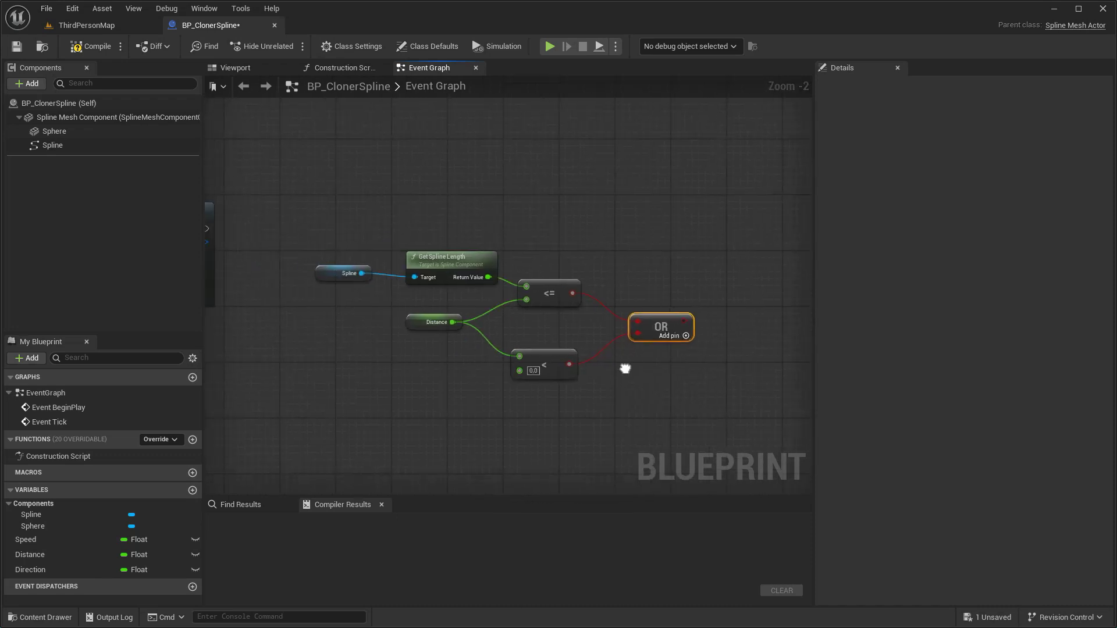
Add a Branch after Set World Location And Rotation and use the OR result as its condition
left_click_drag(327, 251, 736, 246)
left_click(788, 364)
right_click_drag(674, 316, 560, 310)
scroll(560, 310, "up", 1)
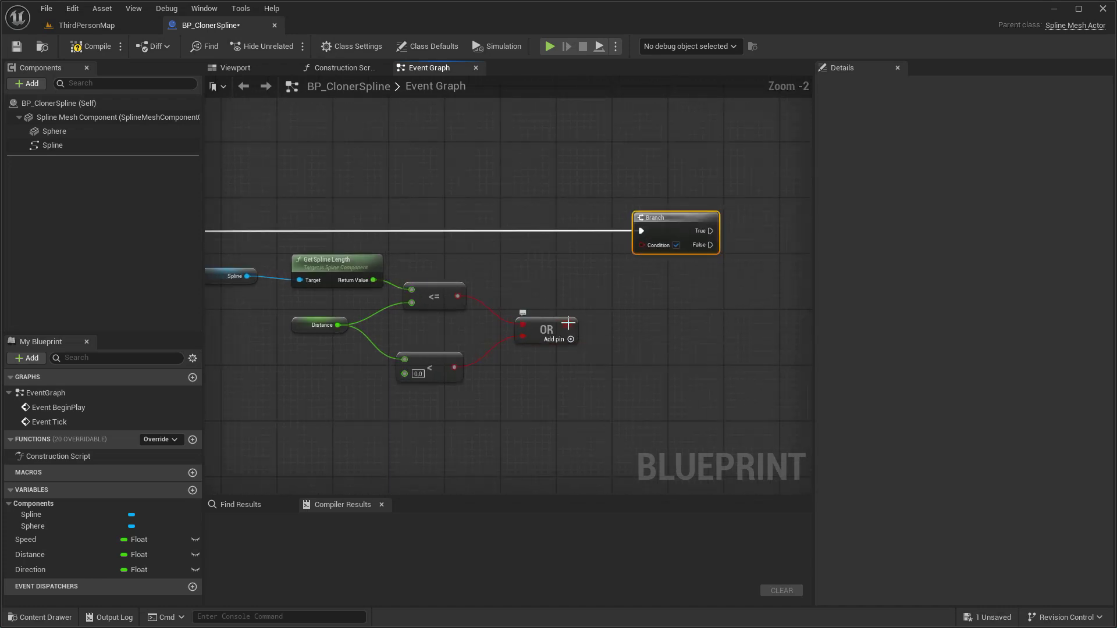
left_click_drag(570, 324, 642, 246)
Save the Blueprint and add a second Branch to the first Branch's True output
right_click_drag(656, 279, 443, 267)
scroll(492, 217, "up", 2)
key("ctrl+s")
left_click_drag(488, 220, 677, 208)
type("br")
scroll(639, 272, "up", 2)
left_click(662, 331)
Wire the Less result to the second Branch's condition and route the wire below the nodes through a reroute node
scroll(557, 330, "down", 2)
right_click_drag(556, 329, 638, 274)
left_click_drag(382, 313, 750, 191)
double_click(637, 209)
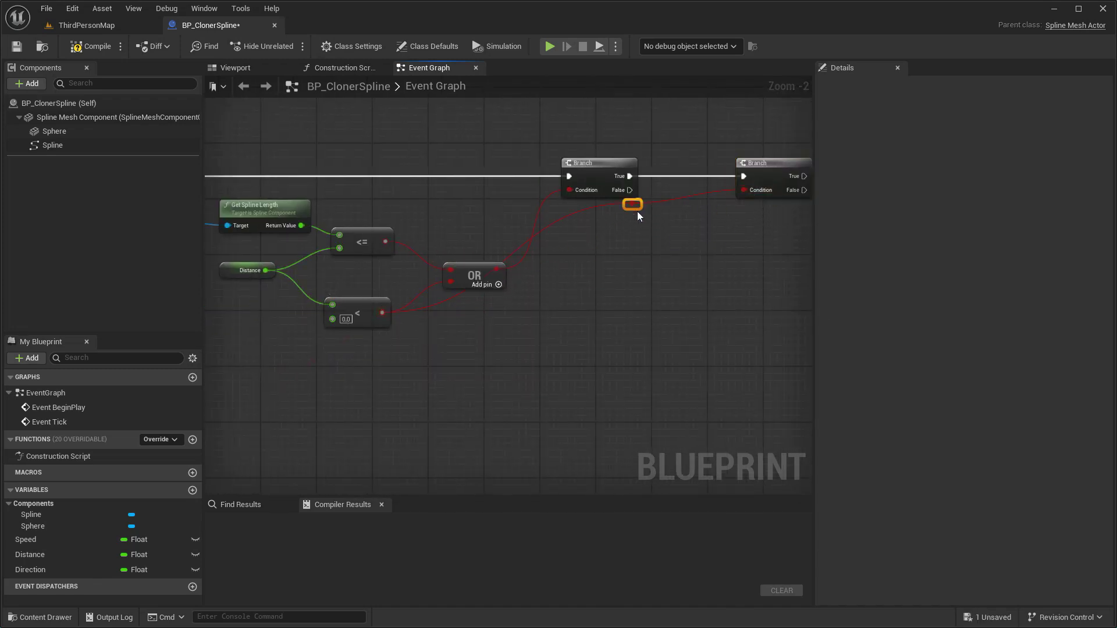
left_click_drag(637, 209, 644, 322)
Replace the Less node with a Less Equal node on Distance, moving its output wires across and deleting the old node
right_click_drag(643, 322, 721, 320)
scroll(455, 260, "up", 2)
left_click_drag(464, 258, 525, 354)
type("<")
left_click(584, 441)
mouse_move(618, 314)
left_mouse_down("ctrl")
mouse_move(611, 370)
mouse_move(609, 323)
left_mouse_up("ctrl")
key("Delete")
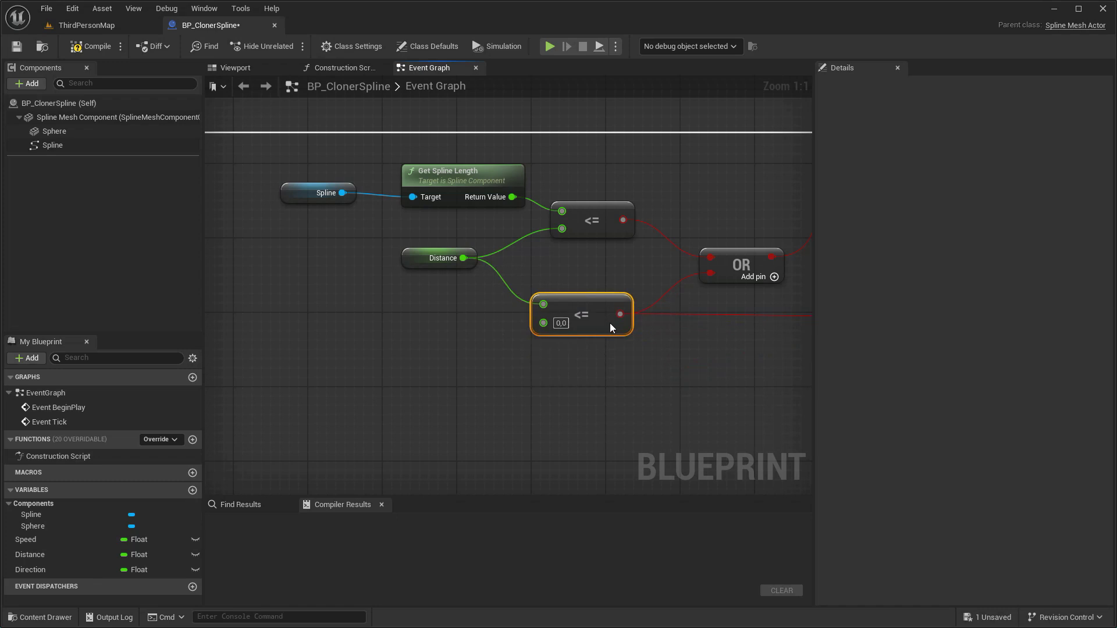
Add Set Direction nodes to the second Branch's True and False outputs, spaced one above the other
right_click_drag(685, 365, 373, 370)
scroll(582, 336, "down", 3)
right_click_drag(594, 331, 319, 370)
scroll(478, 313, "up", 3)
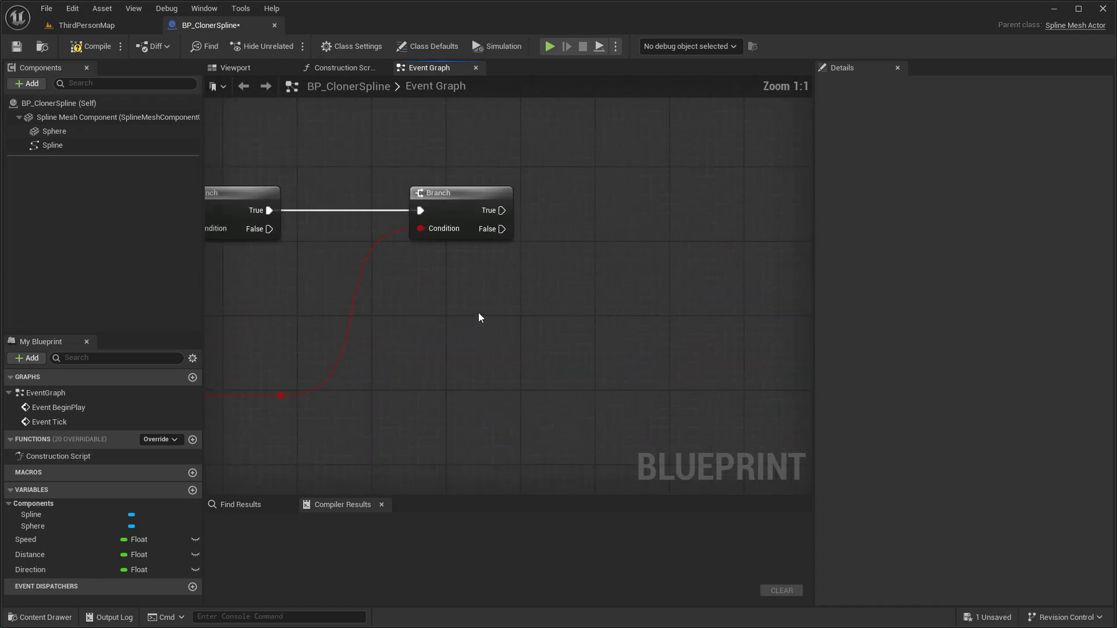
left_click_drag(43, 563, 507, 211)
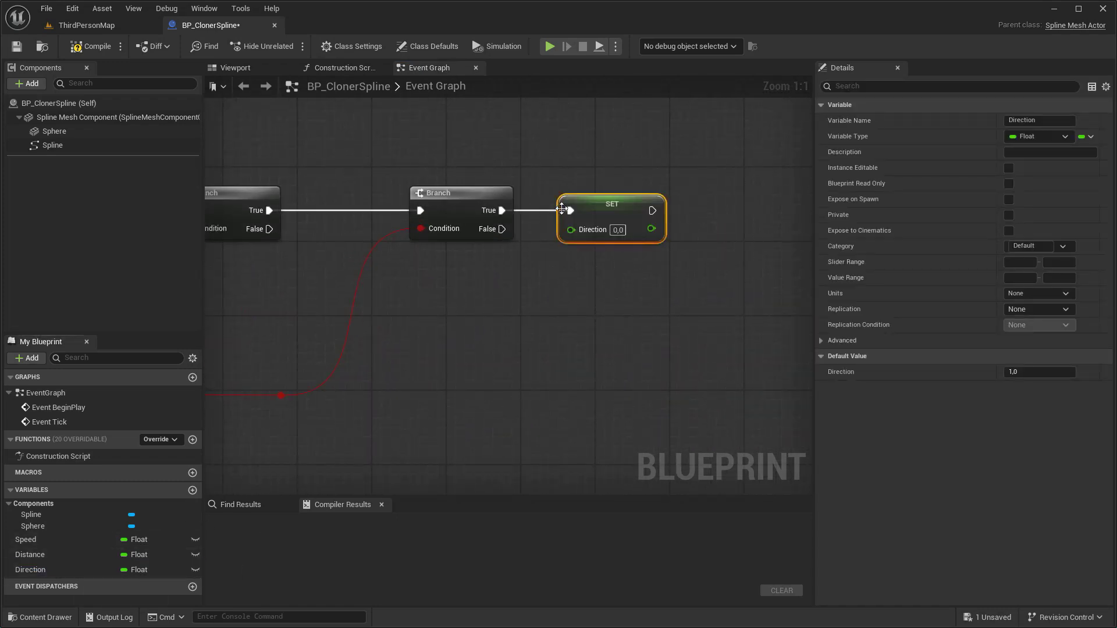
left_click_drag(609, 210, 633, 140)
left_click_drag(49, 573, 503, 229)
left_click_drag(650, 232, 649, 267)
Set Direction to 1 on the True output's node and -1 on the False output's node
left_click(645, 165)
type("1-1")
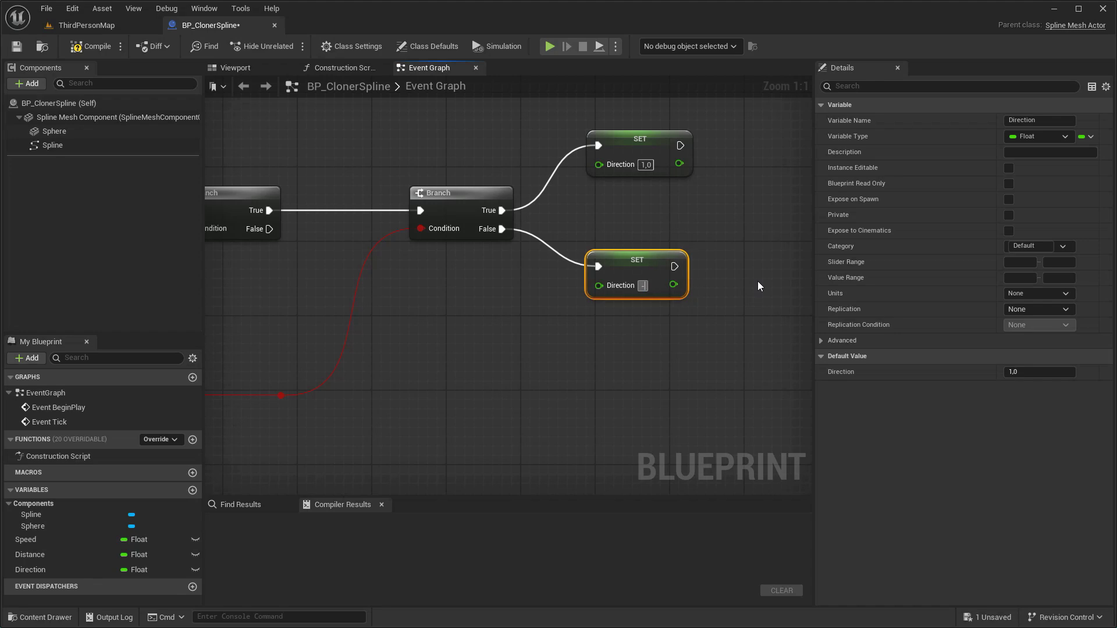
key("Return")
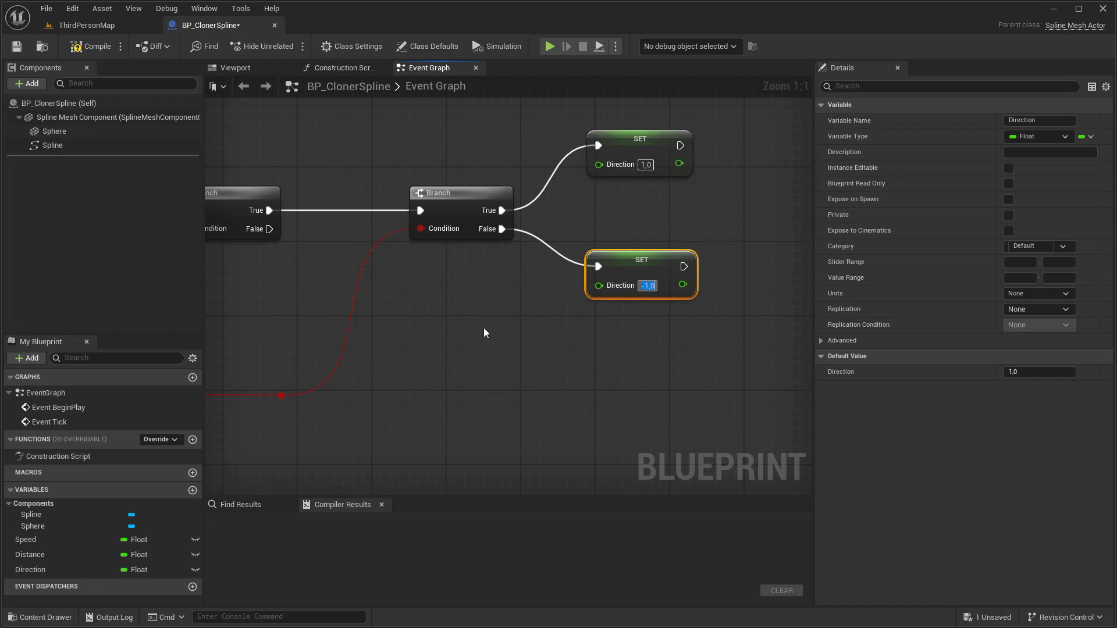
Move the Event Tick, Speed and Multiply nodes together away from the Add node to free up space
scroll(485, 328, "up", 1)
scroll(462, 407, "down", 4)
right_click_drag(433, 370, 754, 289)
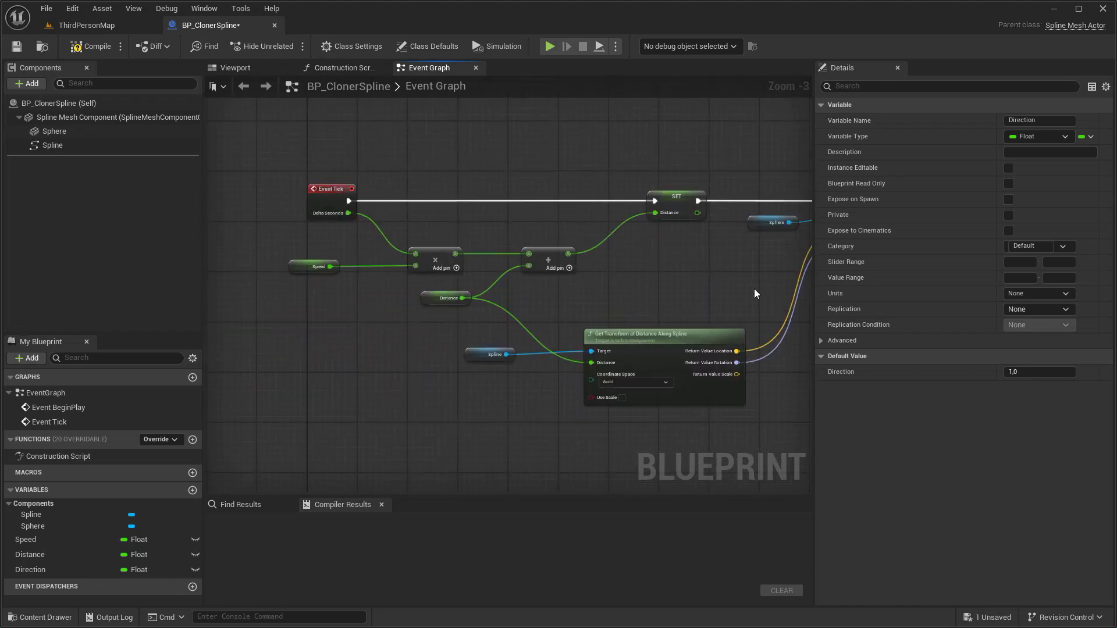
scroll(578, 306, "up", 3)
left_click_drag(305, 134, 546, 293)
left_click_drag(550, 255, 368, 254)
Add a third input to the Multiply node and connect the Direction variable to it
right_click_drag(417, 284, 618, 260)
left_click(599, 251)
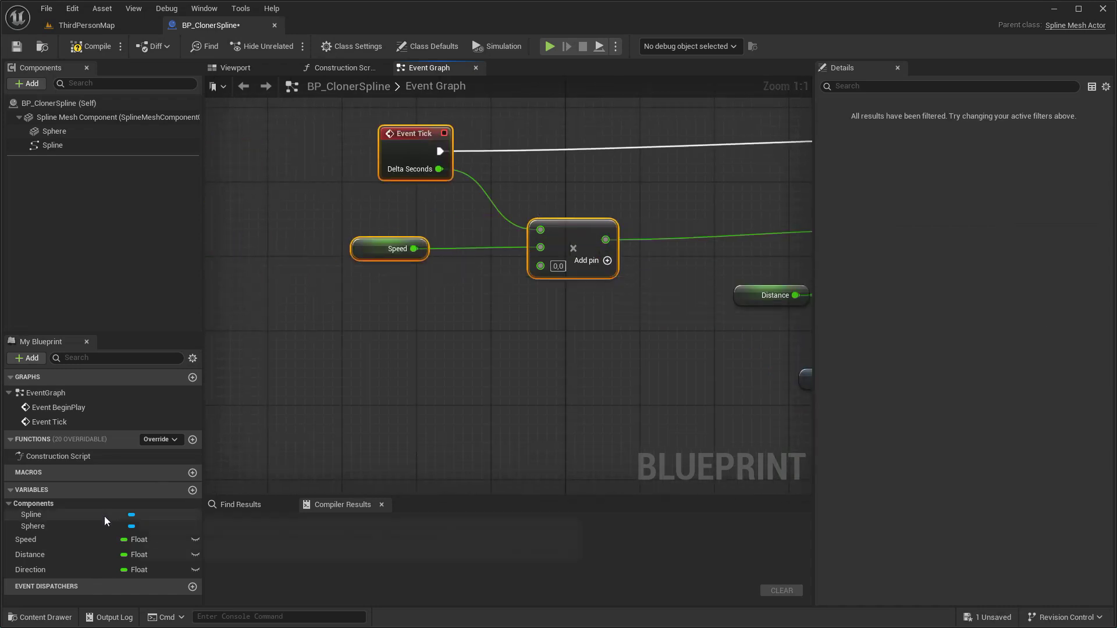
left_click_drag(35, 570, 279, 415)
left_click_drag(405, 296, 541, 266)
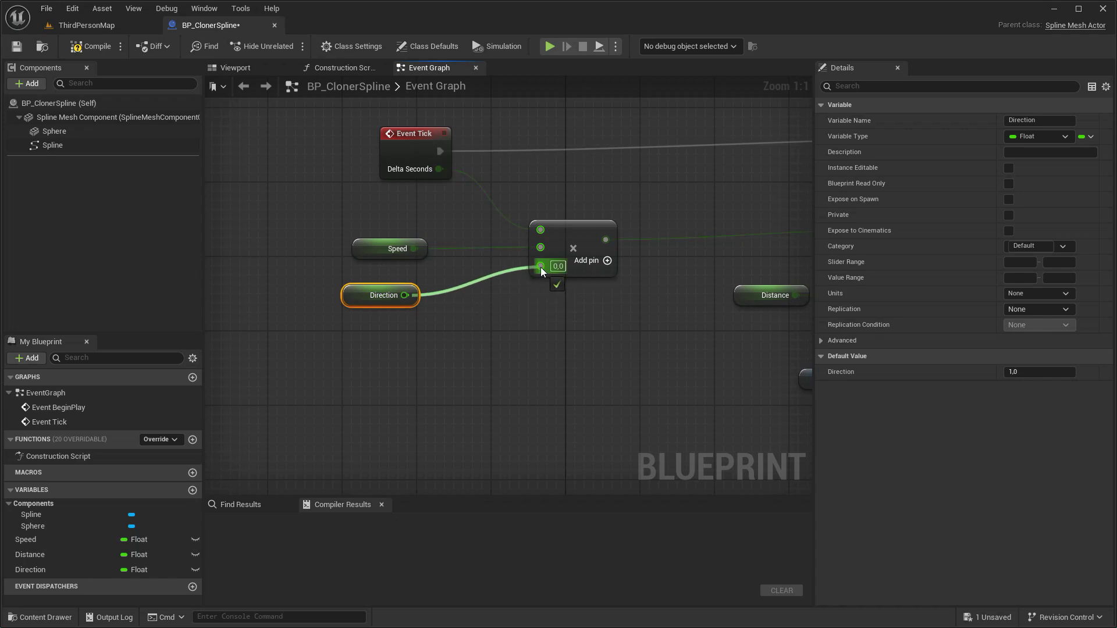
Compile and save BP_ClonerSpline, and bring up its component preview
left_click(86, 48)
left_click(17, 46)
left_click(239, 68)
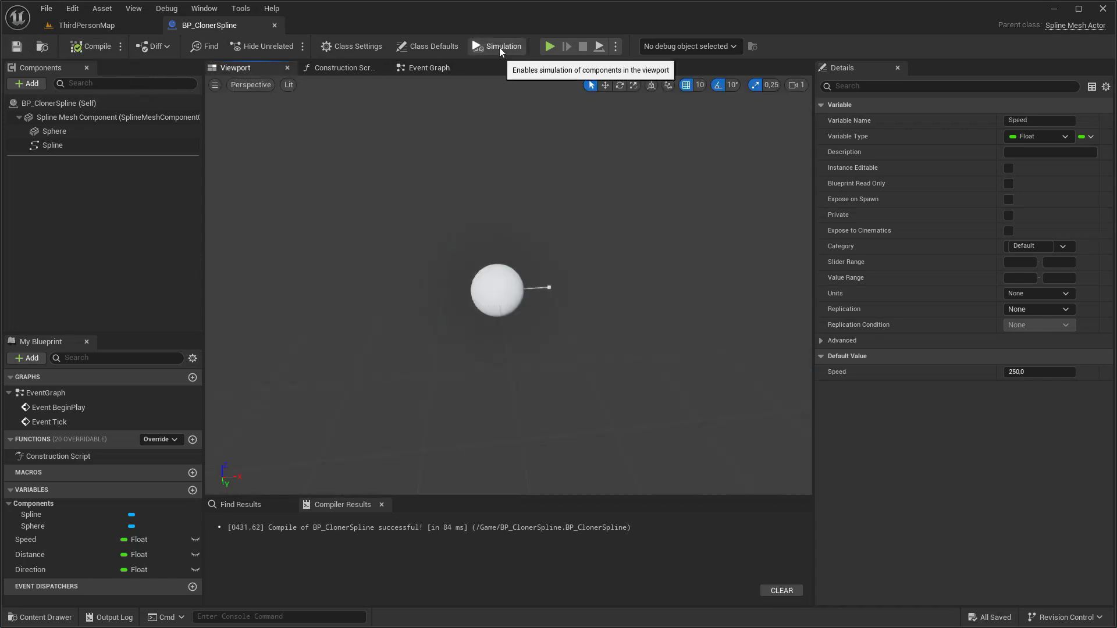
Place BP_ClonerSpline from the project content into the ThirdPersonMap level, on the floor near the Cloner
left_click(117, 27)
key("ctrl+space")
left_click_drag(398, 480, 261, 317)
Set the Cloner's Layout to Spline with BP_ClonerSpline as its SampleActor
left_click(897, 204)
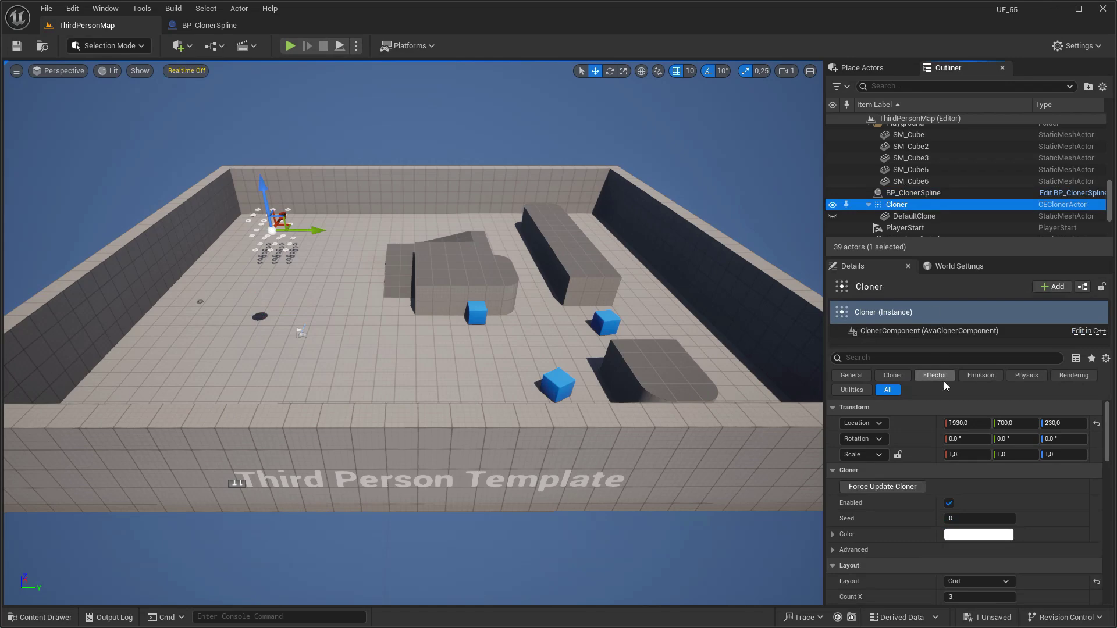
scroll(912, 459, "down", 5)
left_click(974, 434)
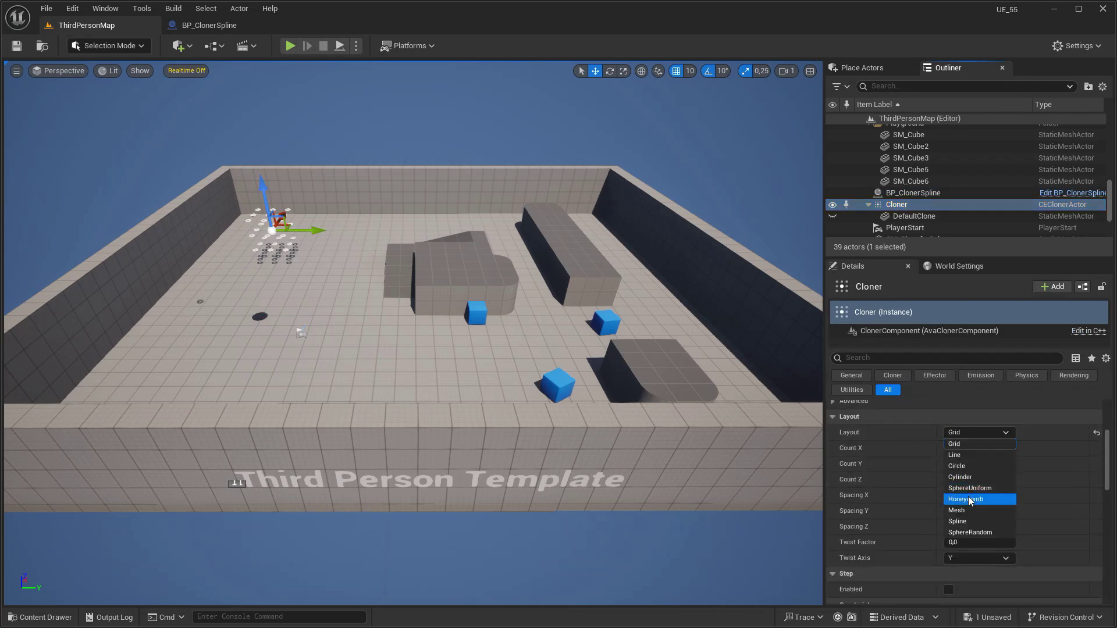
left_click(965, 522)
left_click(954, 449)
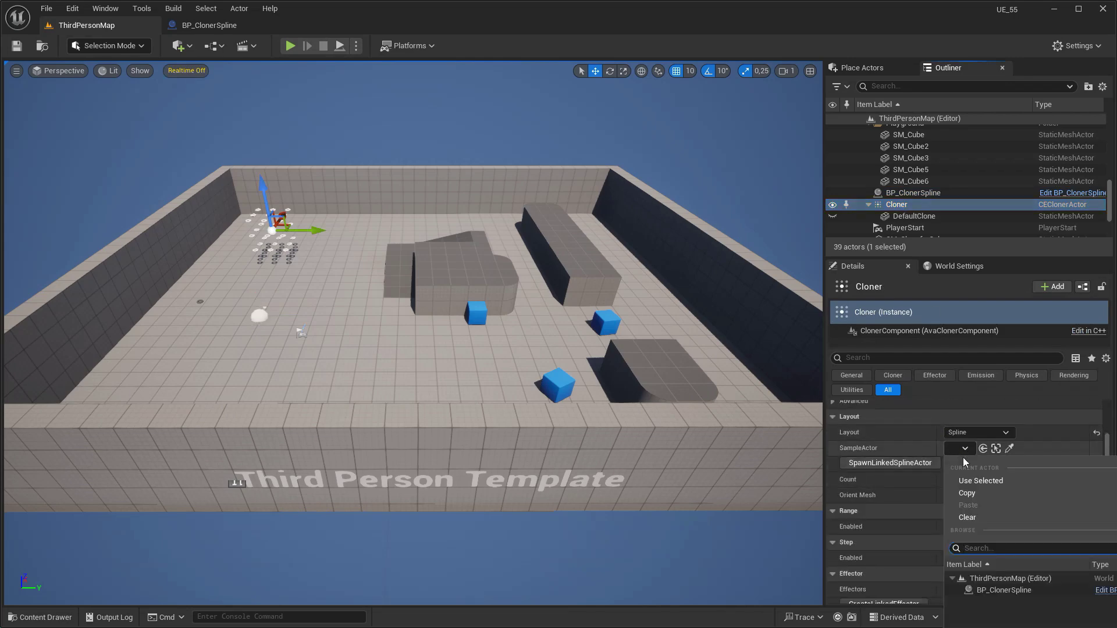
left_click(982, 589)
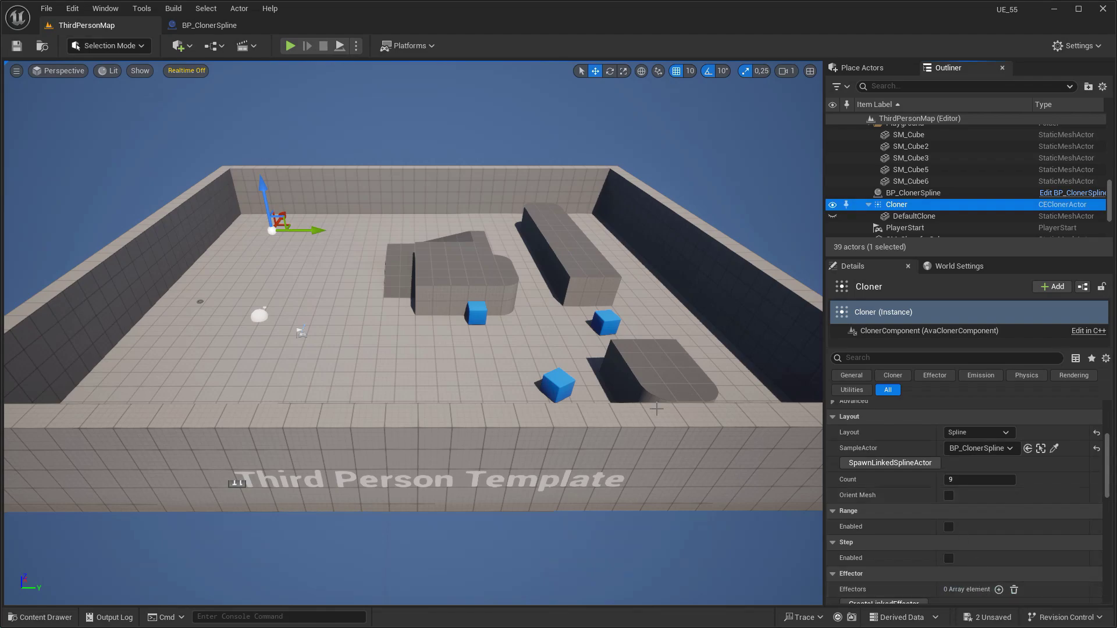
Scale the Sphere component of BP_ClonerSpline to 0.2 on all axes, compile, and return to the level
right_click_drag(559, 326, 517, 317)
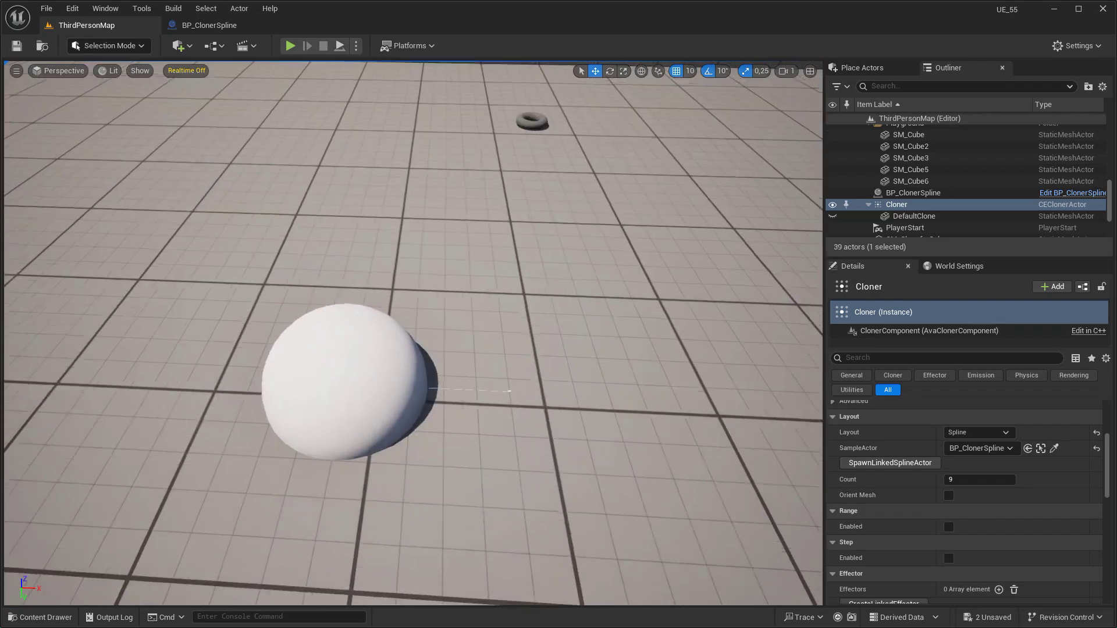
left_click(231, 30)
left_click(111, 131)
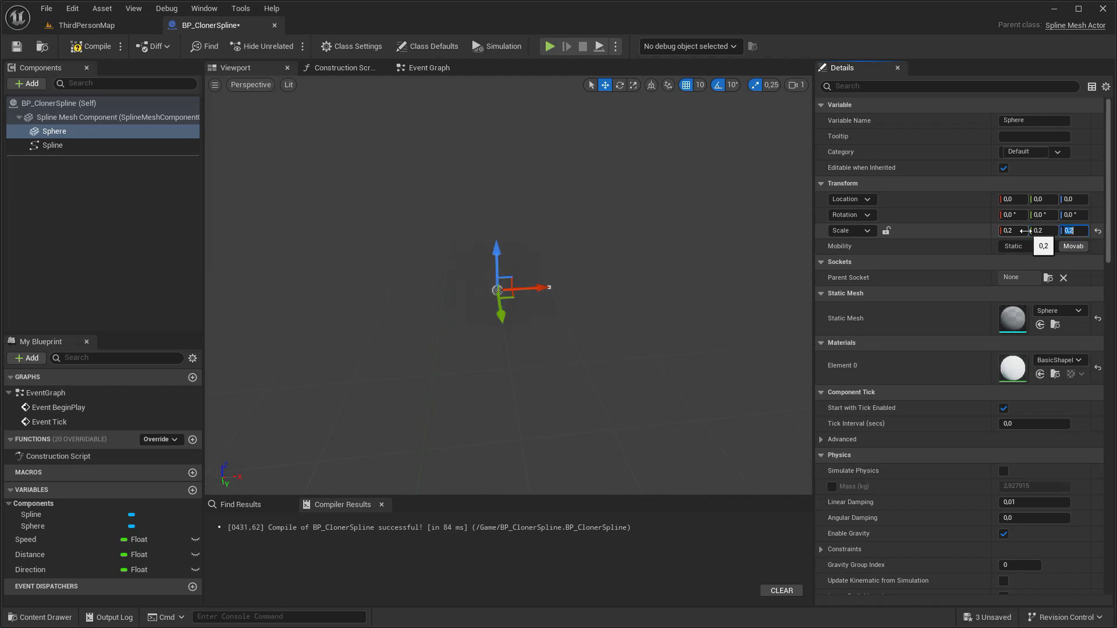
left_click(90, 46)
left_click(98, 25)
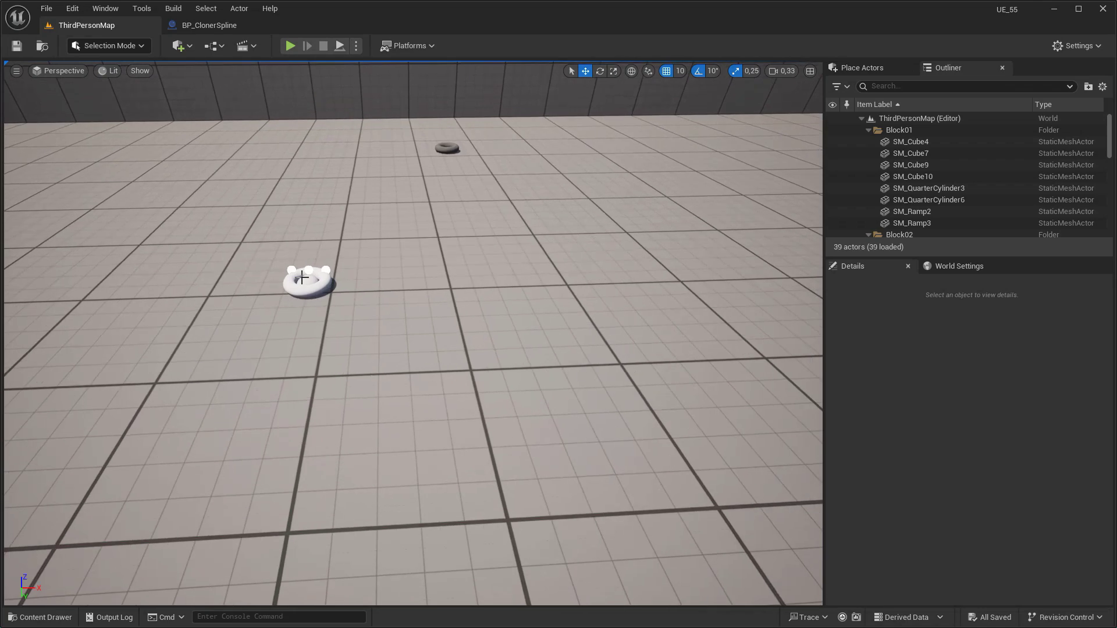
Generate a Line shape with a length of 350 on the BP_ClonerSpline spline using the Spline Generation Panel
left_click(305, 282)
right_click(308, 287)
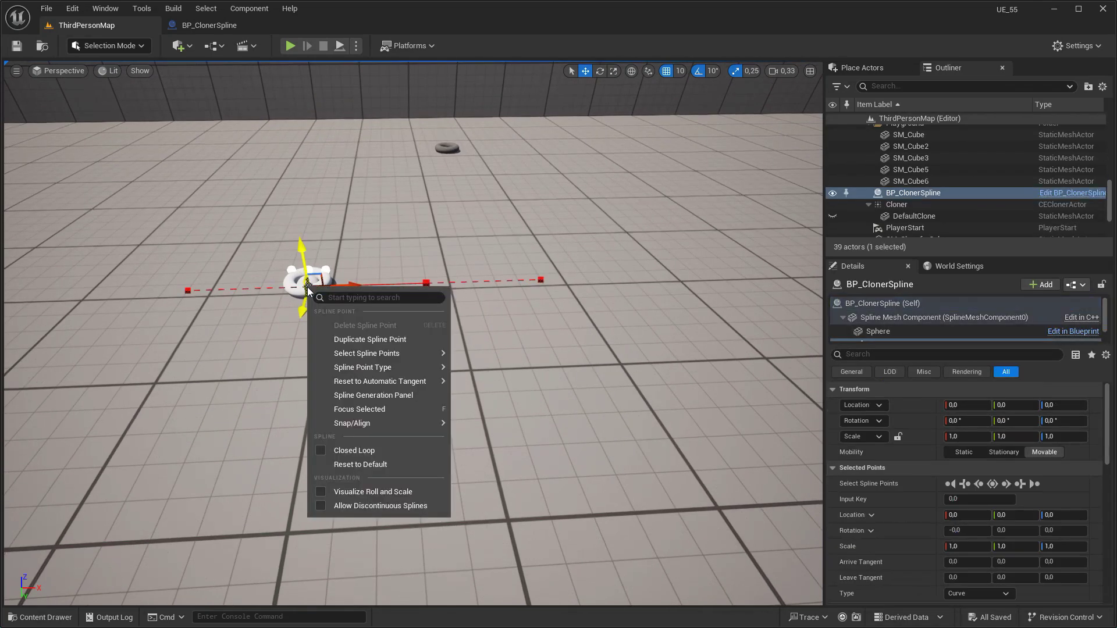
left_click(354, 394)
left_click_drag(428, 403, 428, 214)
left_click(382, 308)
left_click(471, 379)
left_click(478, 363)
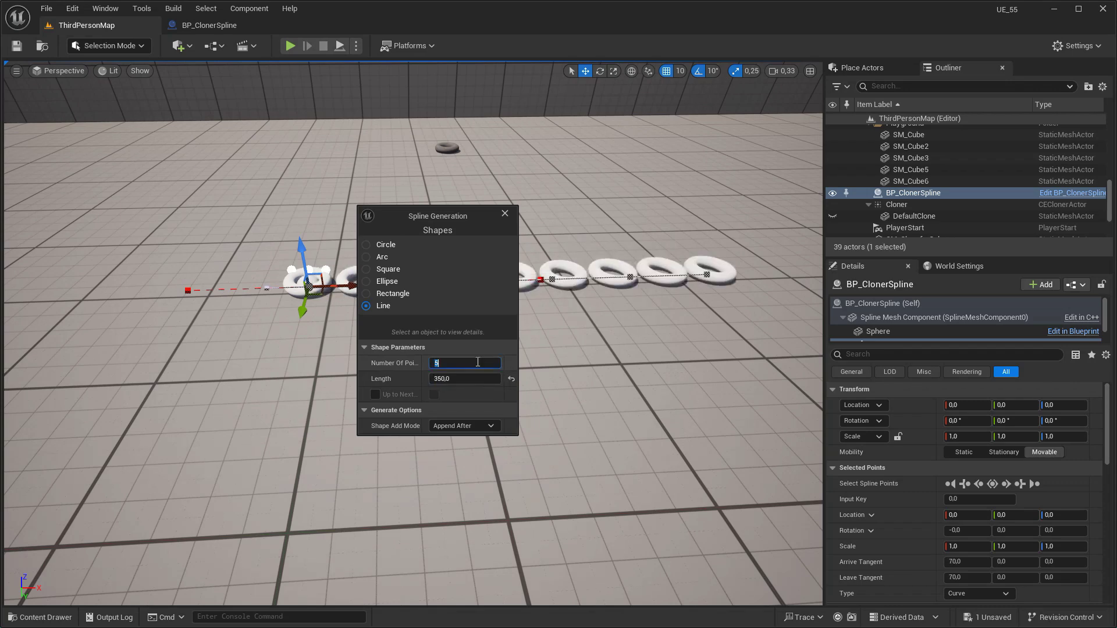
left_click(504, 213)
Move the source torus beside the row of rings and rotate its pivot 90° on the Y axis with Edit Pivot
left_click(452, 147)
left_click_drag(456, 165, 545, 418)
left_click(114, 46)
left_click(124, 115)
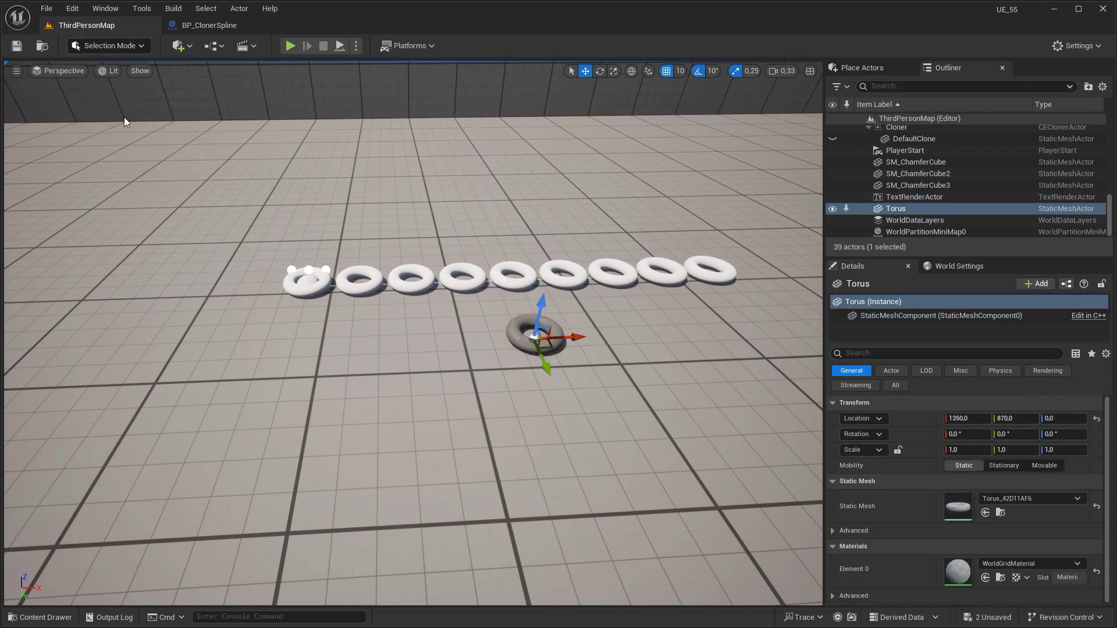
left_click(23, 149)
left_click(82, 116)
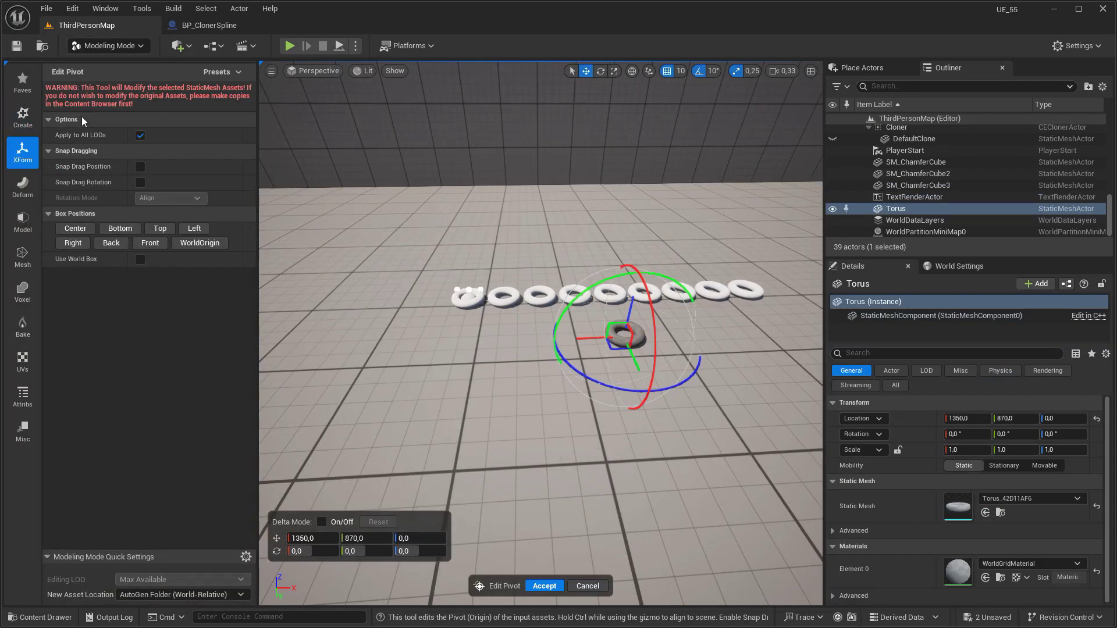
left_click_drag(572, 275, 510, 300)
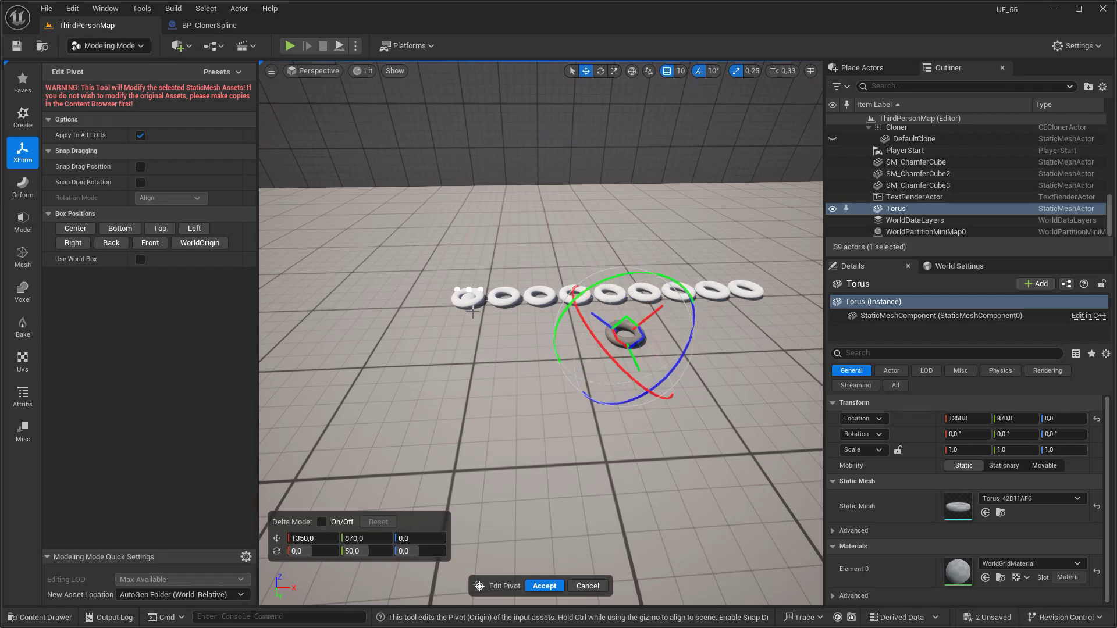
type("90")
key("Return")
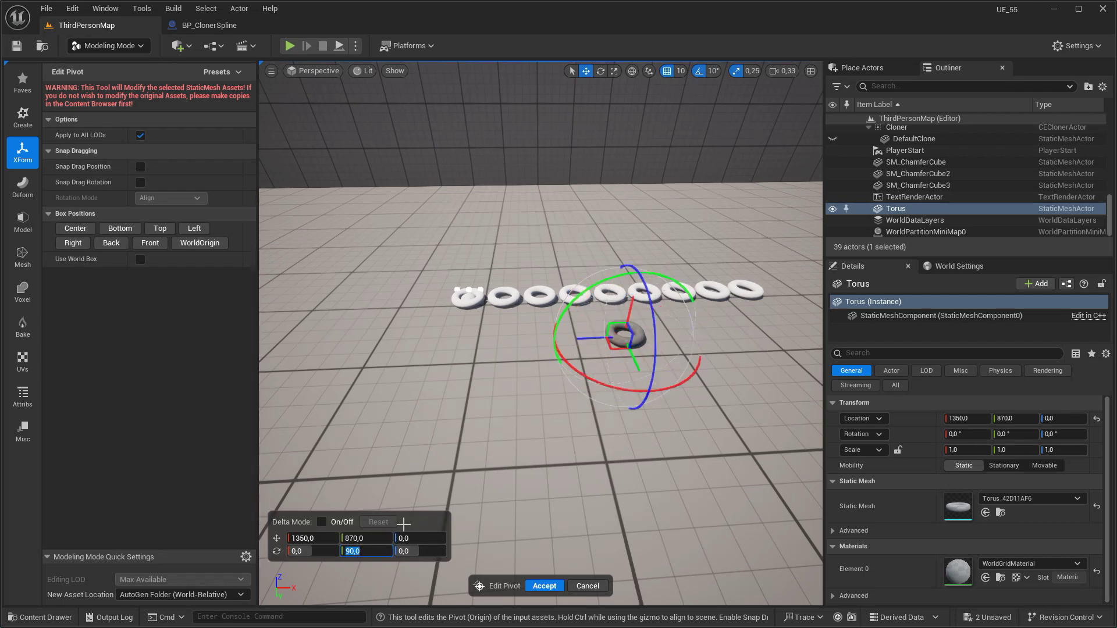
left_click(544, 586)
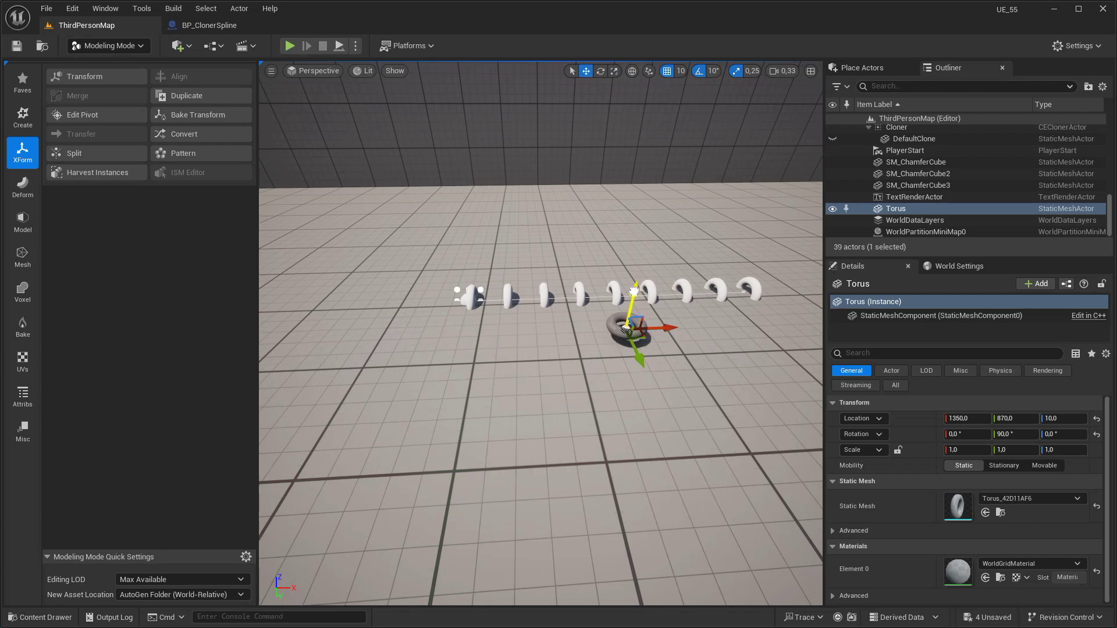
Delete the source torus from the level and return to Selection Mode
key("Delete")
left_click(123, 48)
left_click(142, 65)
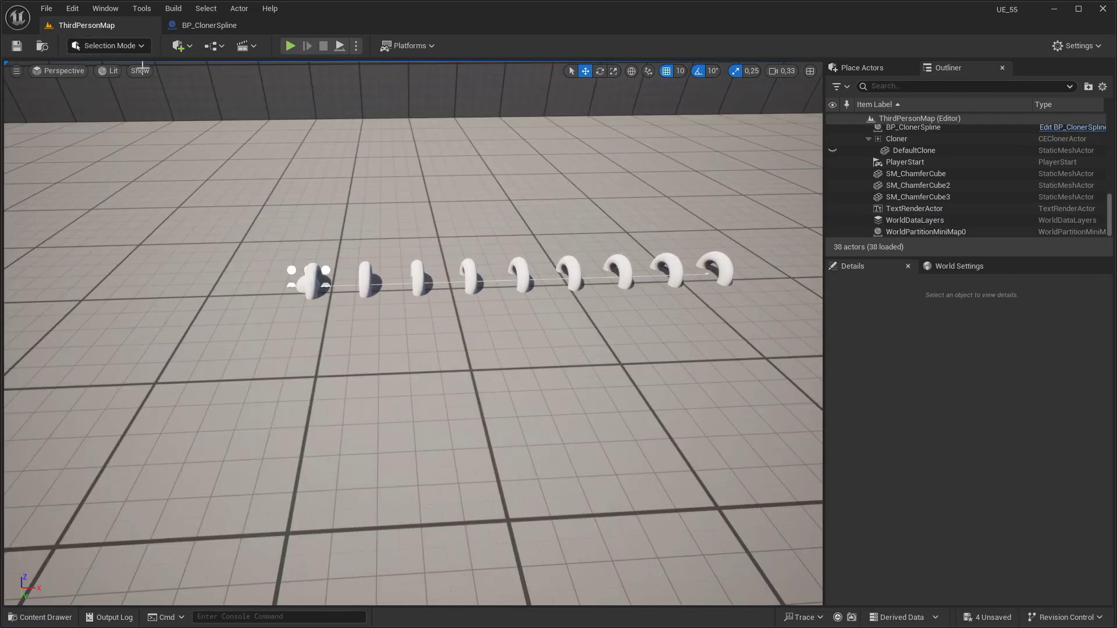
Rotate BP_ClonerSpline 90° on the Y axis so the rings stack vertically
left_click(312, 285)
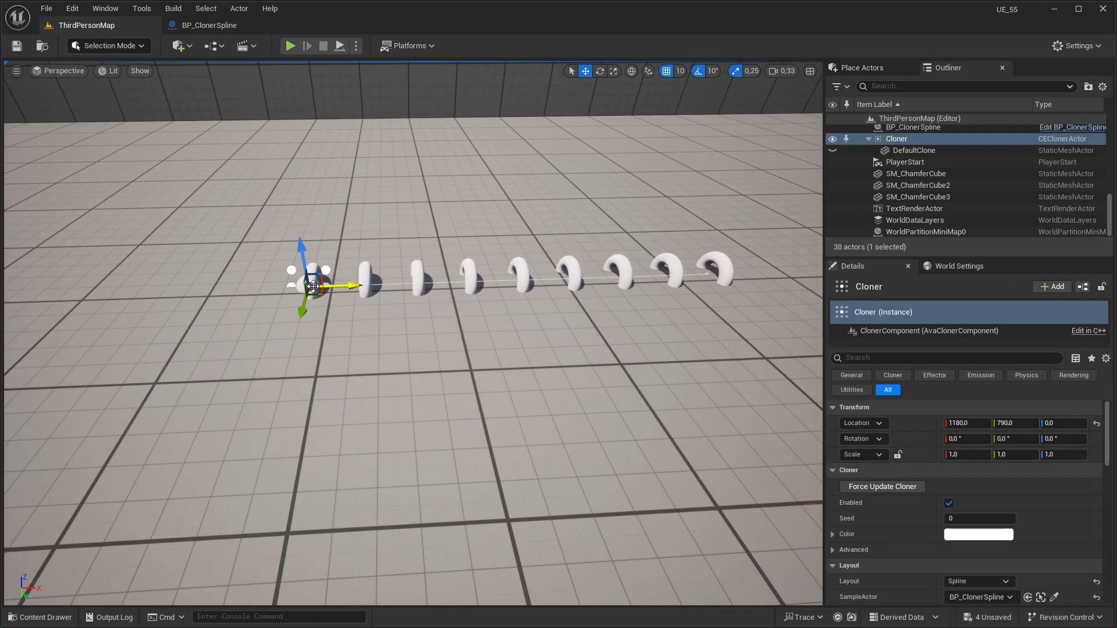
left_click(928, 129)
left_click(599, 71)
left_click_drag(350, 240, 318, 211)
left_click(1009, 434)
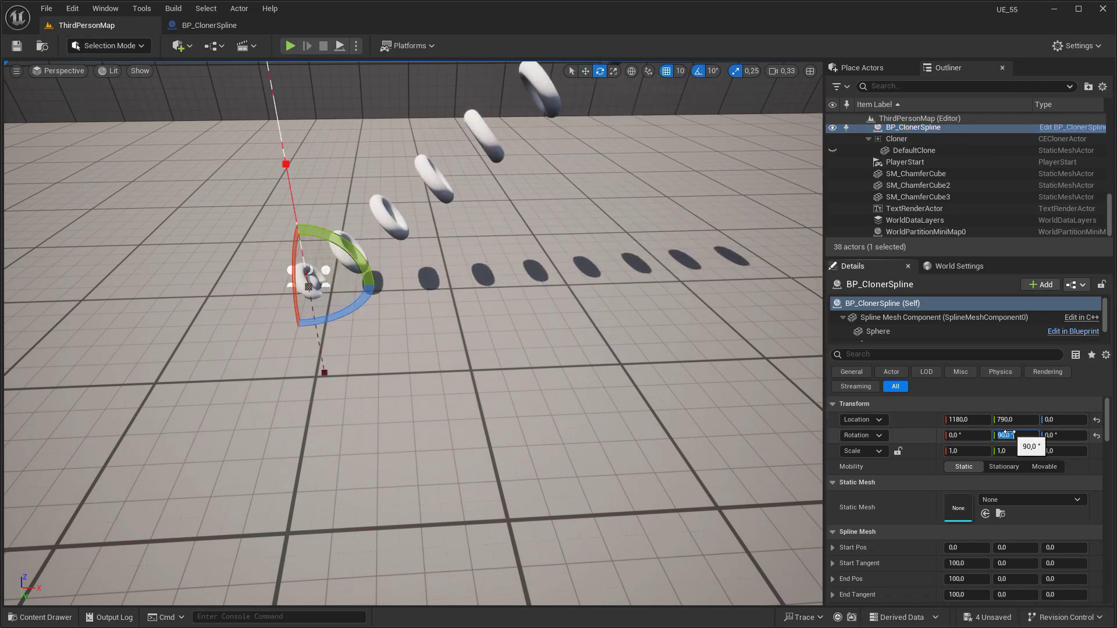
key("Return")
right_click_drag(413, 333, 484, 300)
left_click(584, 72)
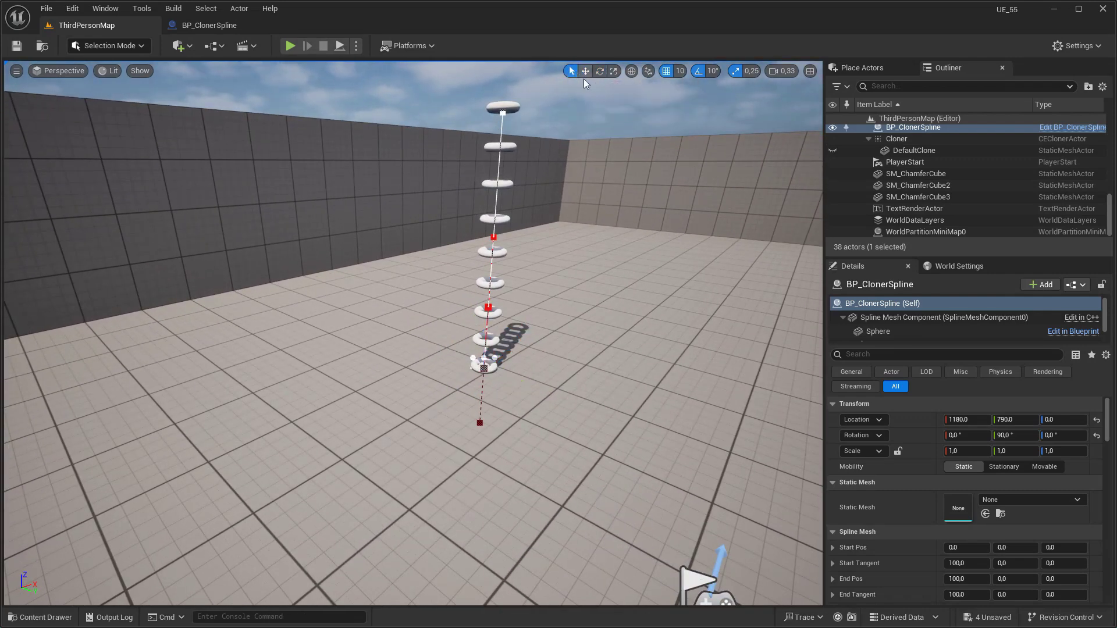
Set the Cloner's Count to 50
left_click(924, 140)
scroll(979, 536, "down", 3)
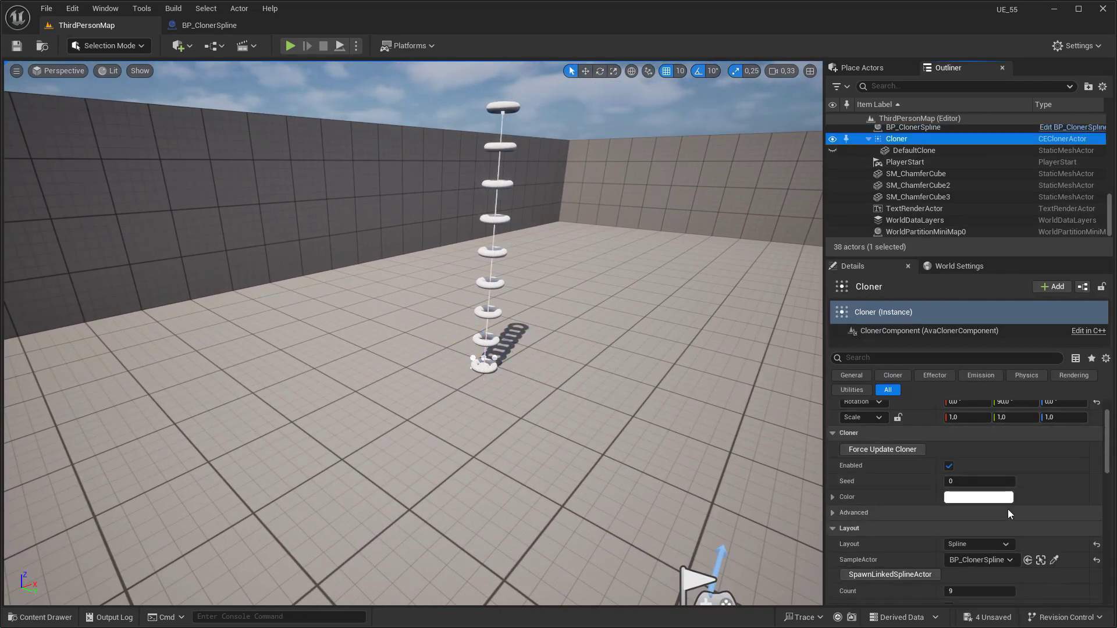
type("50")
key("Return")
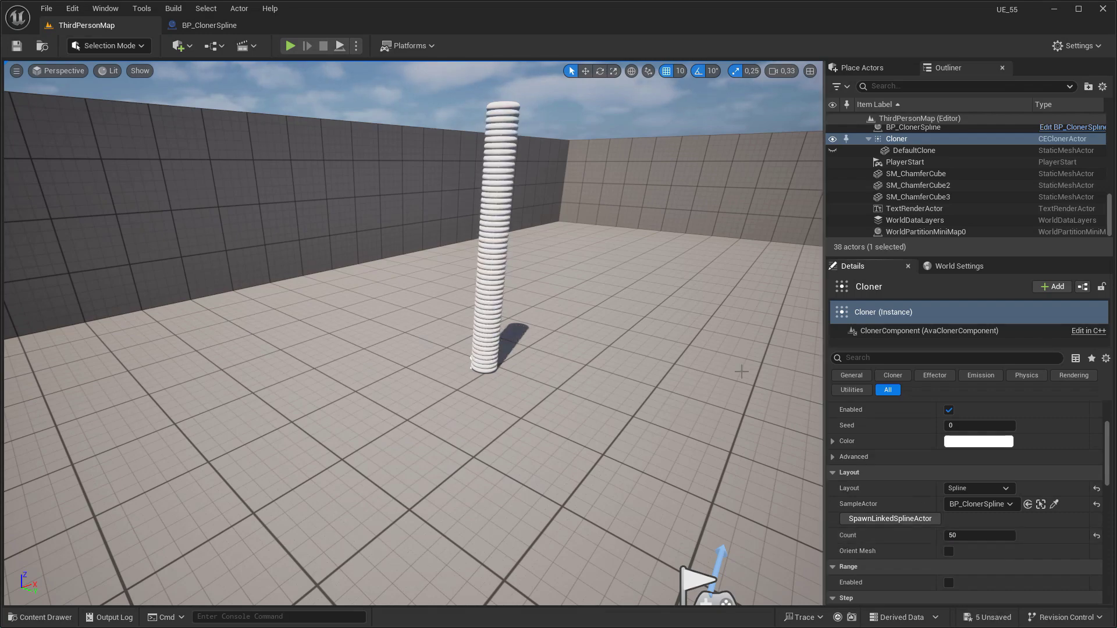
Move BP_ClonerSpline along the X axis to location 2180
right_click_drag(368, 358, 363, 348)
scroll(933, 180, "up", 3)
double_click(921, 200)
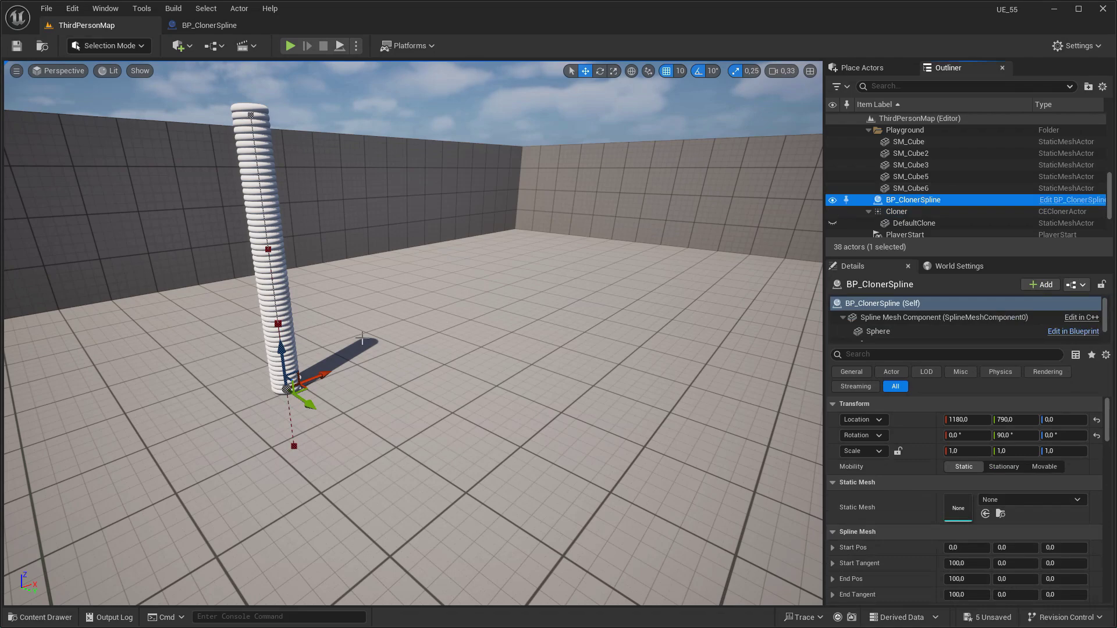
right_click_drag(365, 297, 366, 293)
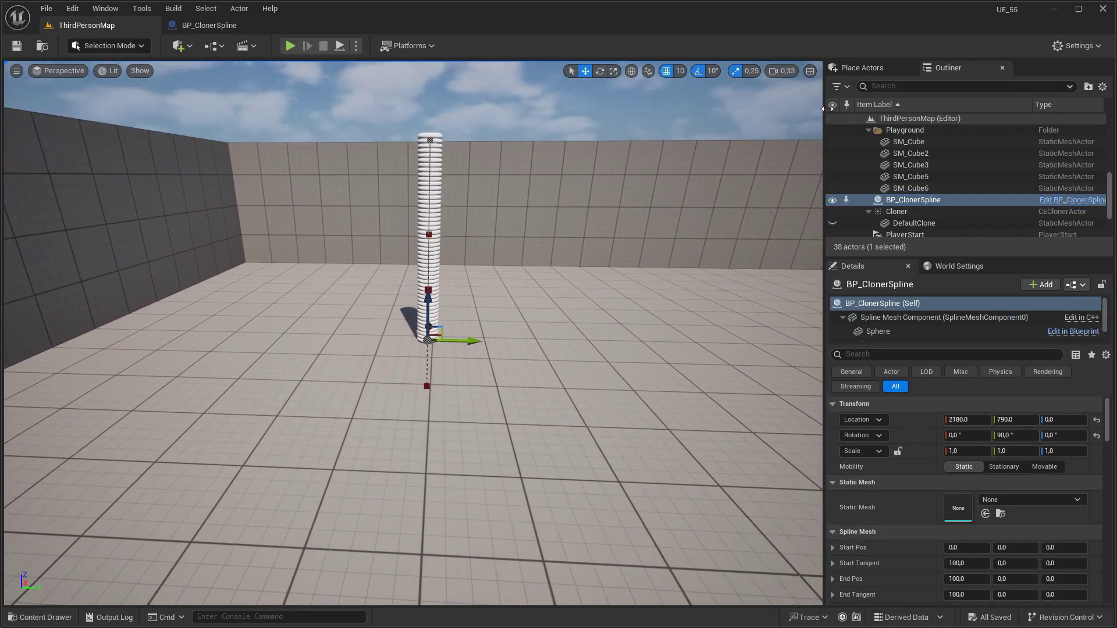
Find the Motion Design Effector Actor and place it on the floor beside the ring column
left_click(866, 69)
left_click(892, 87)
type("ef")
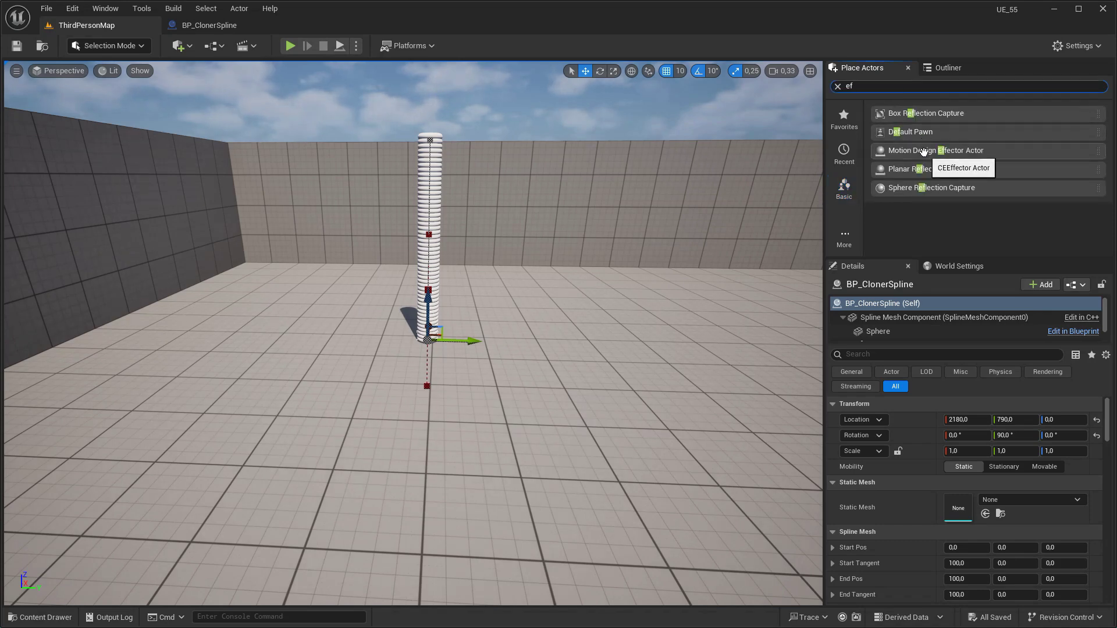
left_click_drag(923, 151, 490, 333)
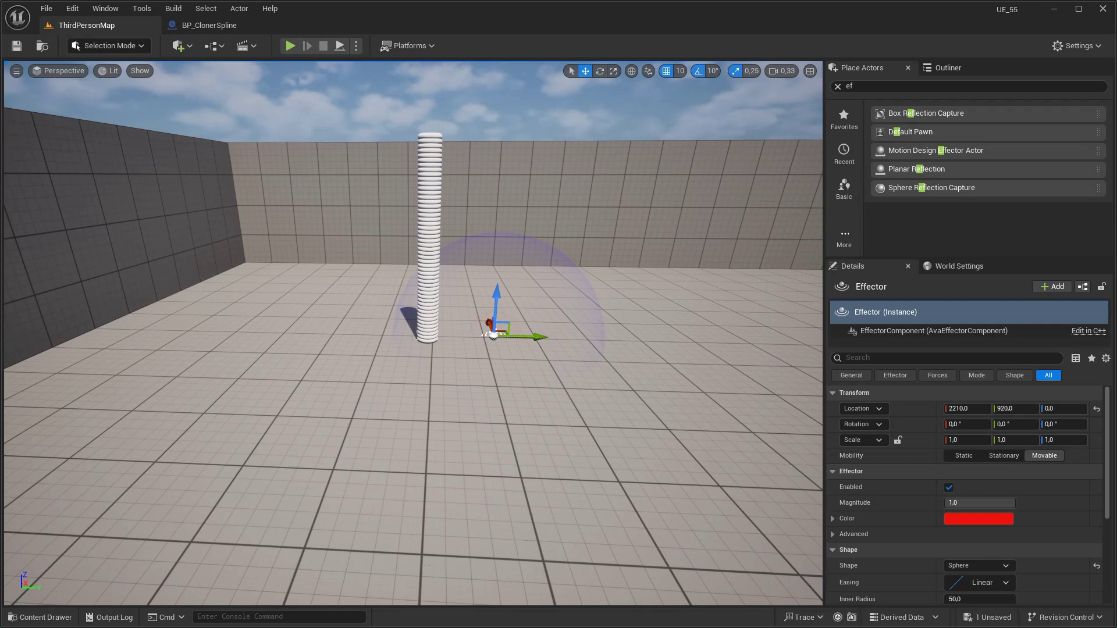
Enable Visualize Effectors on the Cloner and add one element to its Effectors array
left_click(949, 68)
scroll(1109, 446, "down", 8)
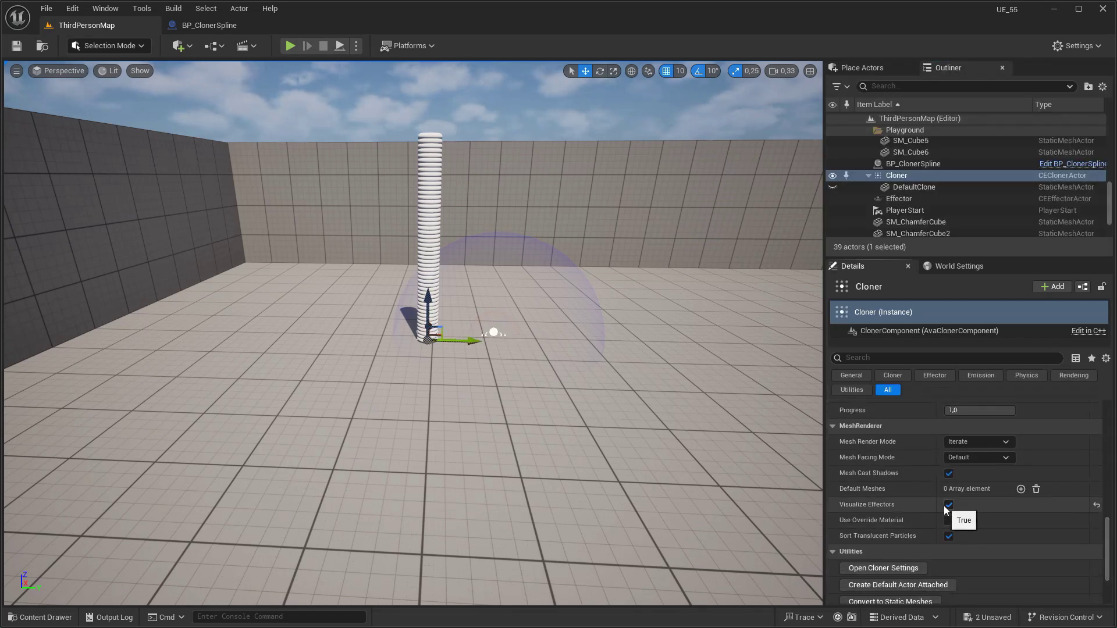
scroll(960, 483, "up", 6)
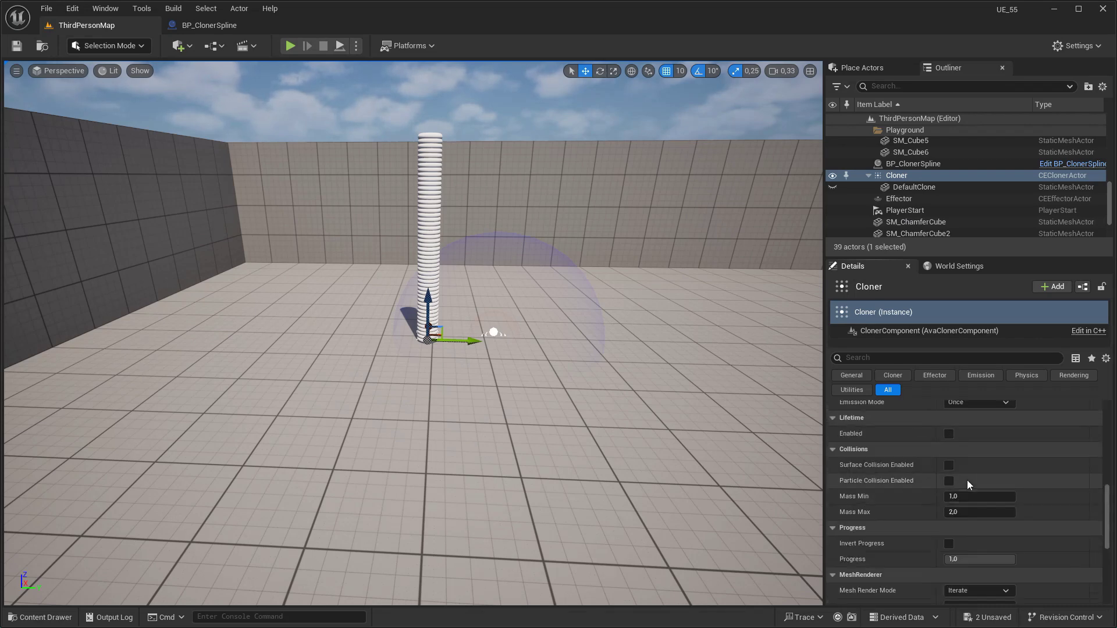
scroll(1083, 512, "up", 1)
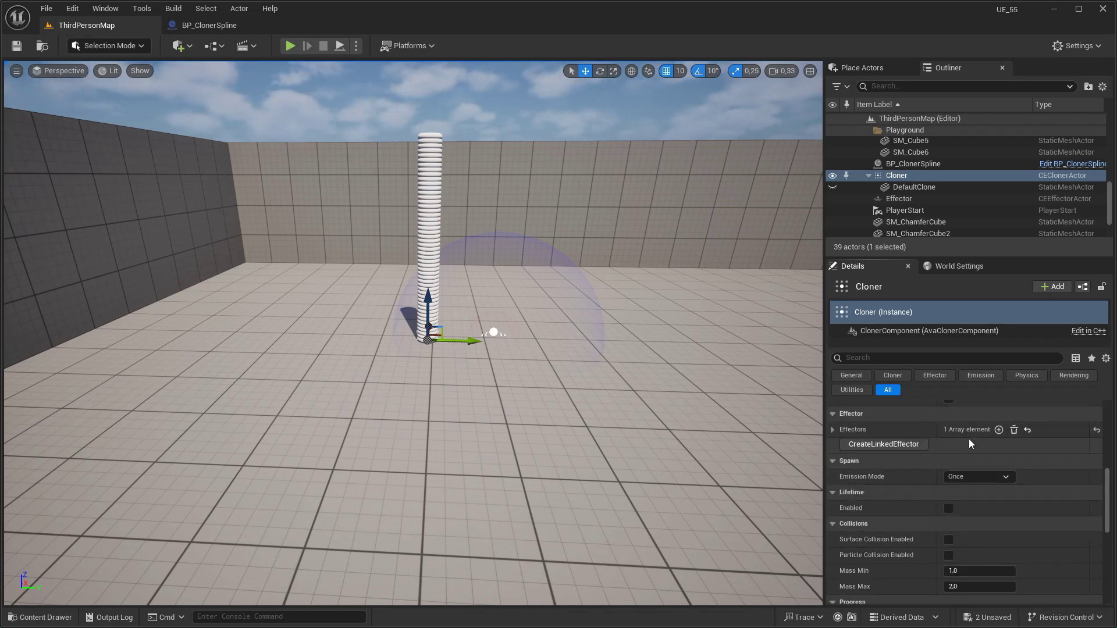
Assign the Effector to the Cloner's Effectors array and move the Effector onto the middle of the ring column
left_click(832, 429)
left_click(955, 446)
left_click(994, 588)
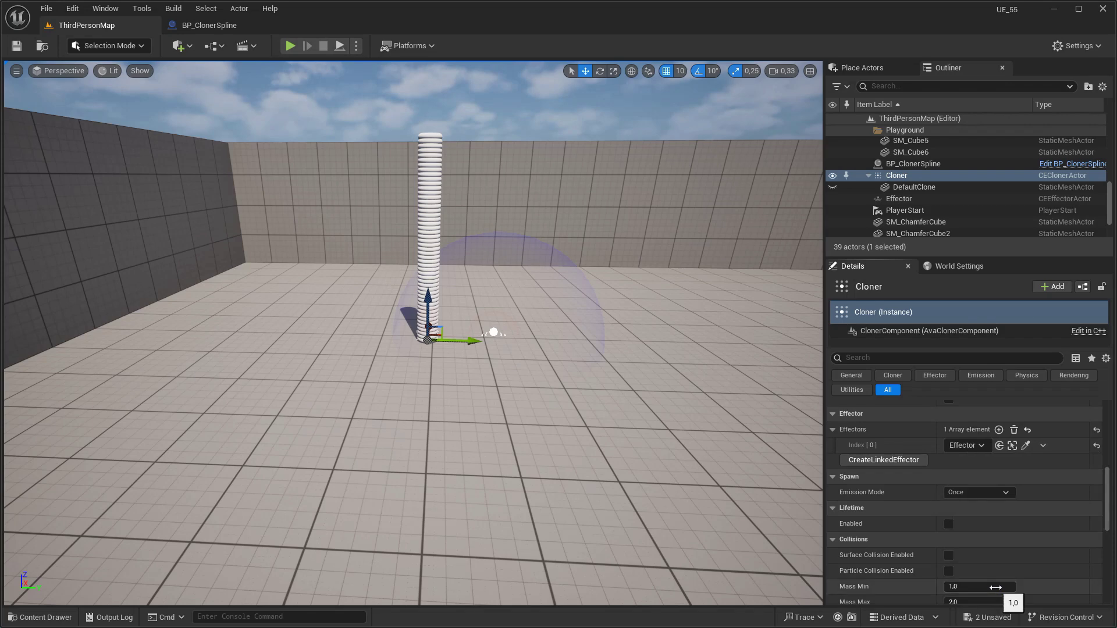
mouse_move(440, 294)
left_mouse_down()
mouse_move(441, 102)
mouse_move(444, 292)
left_mouse_up()
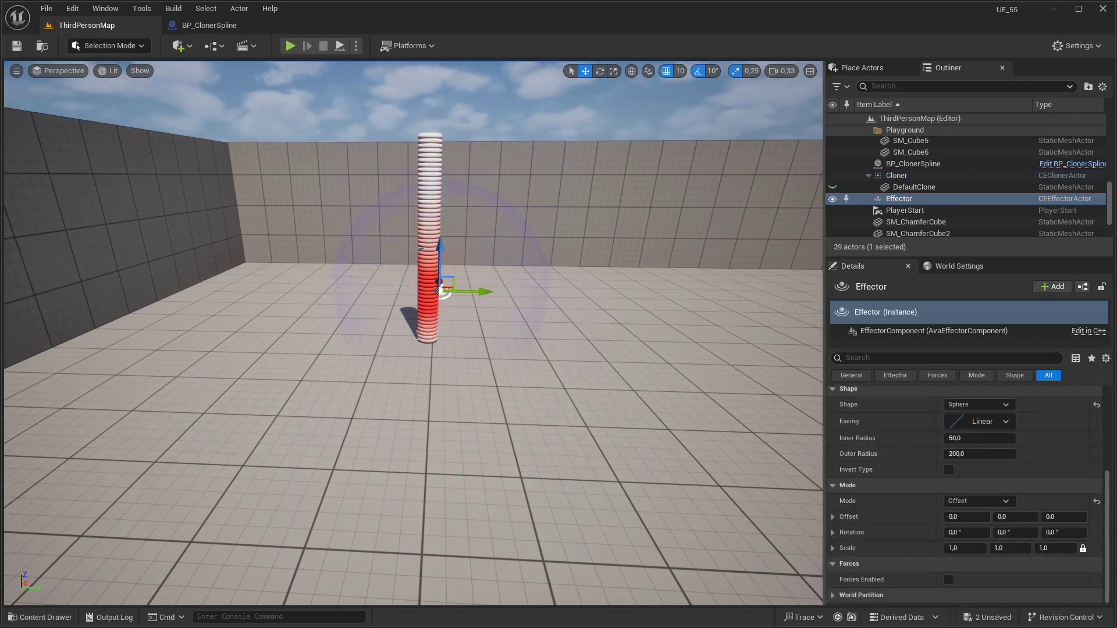
In BP_ClonerSpline's Event Graph, add a Get All Actors Of Class node driven by Event BeginPlay
left_click(228, 28)
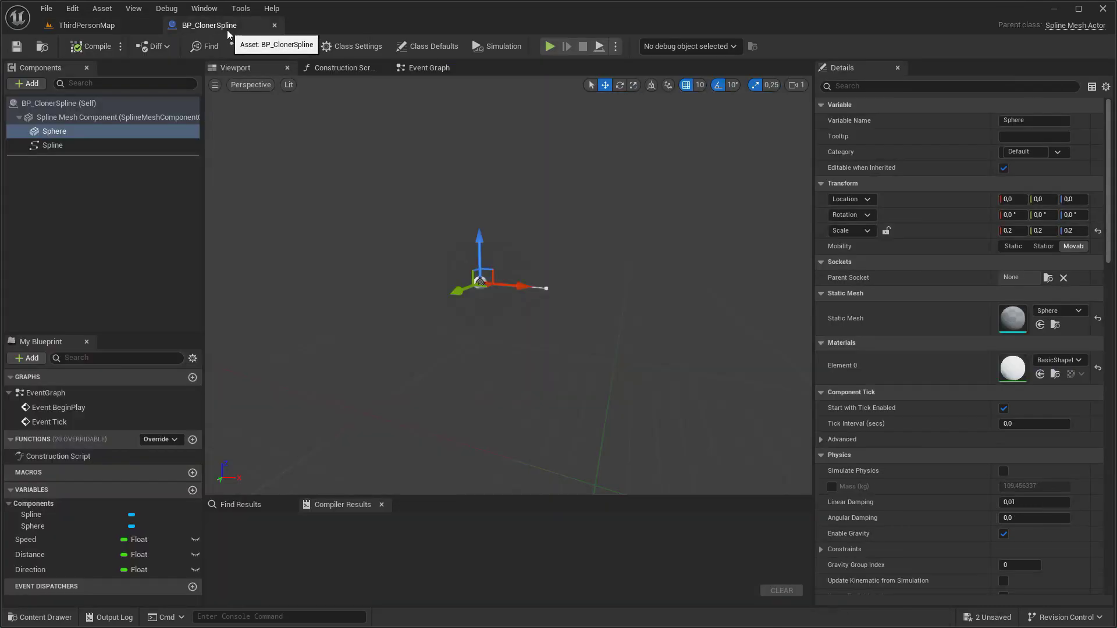
left_click(429, 67)
right_click_drag(666, 260, 691, 283)
scroll(396, 310, "up", 5)
right_click_drag(387, 307, 662, 346)
left_click_drag(528, 302, 395, 213)
left_click_drag(488, 219, 487, 212)
type("get actor")
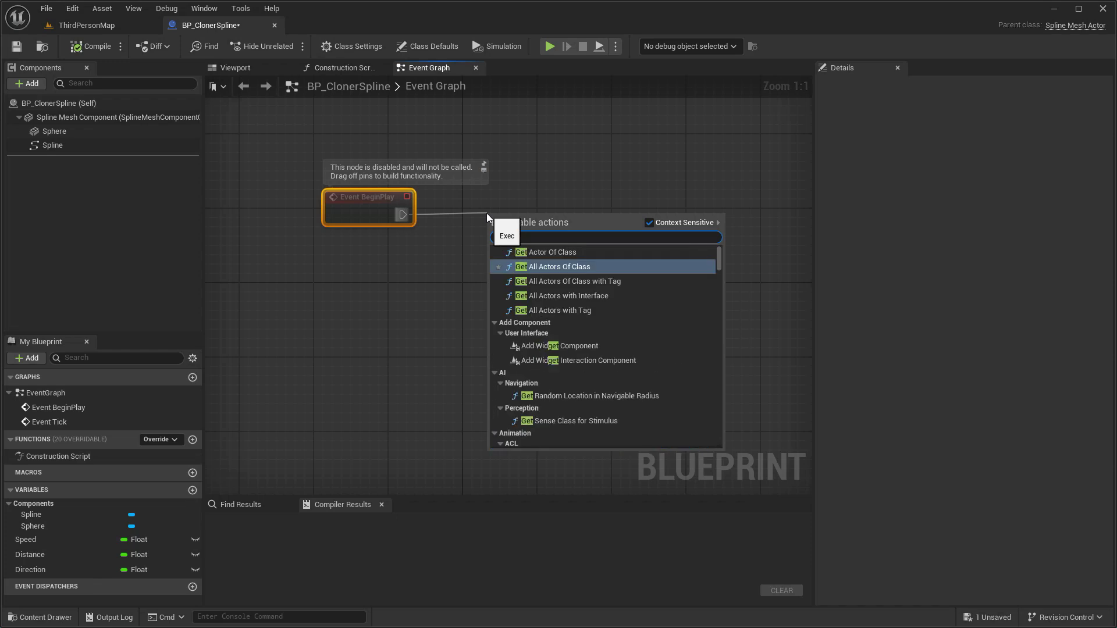
left_click(550, 267)
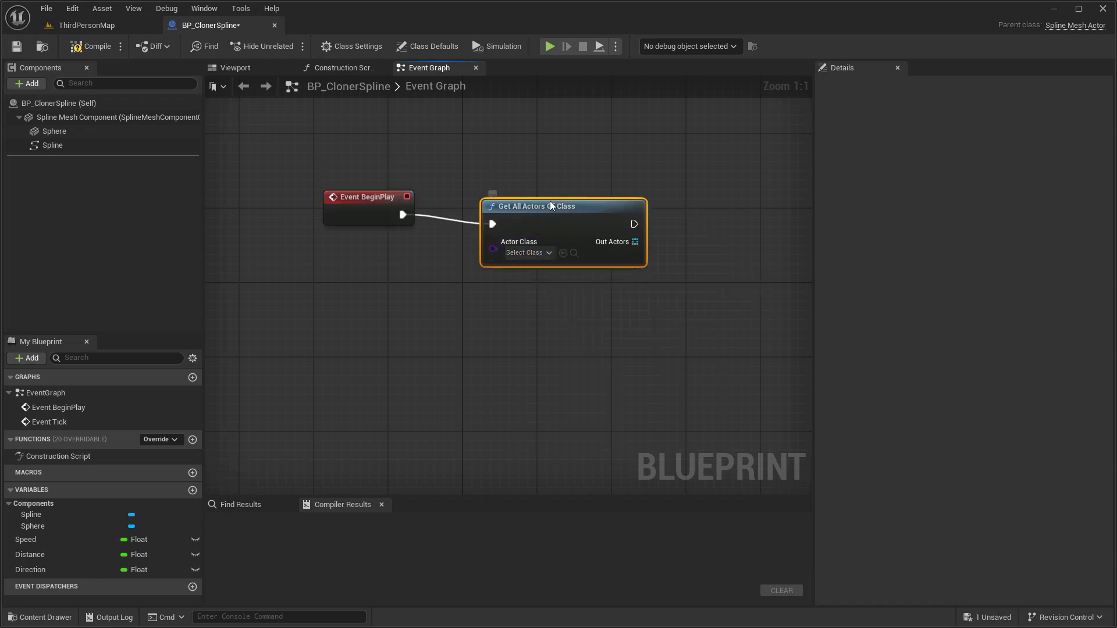
Set the Actor Class of Get All Actors Of Class to Motion Design Effector Actor
left_click(518, 243)
type("effec")
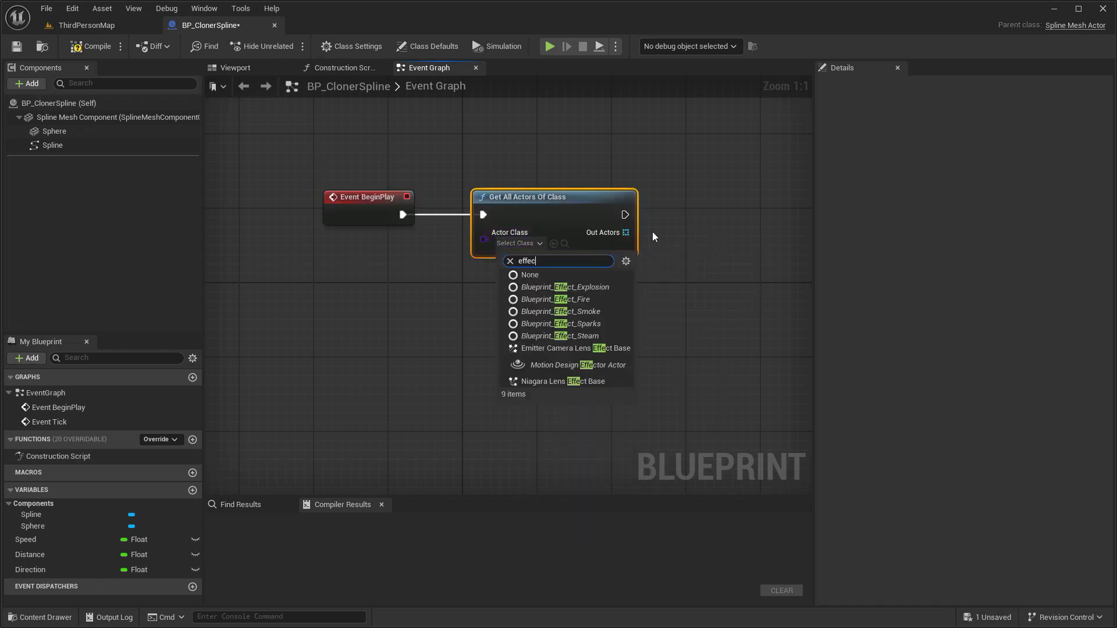
left_click(583, 370)
Get element 0 of the Out Actors array and add a Get Effector Component node fed by it
right_click_drag(681, 288, 500, 240)
left_click_drag(453, 184, 510, 224)
type("get")
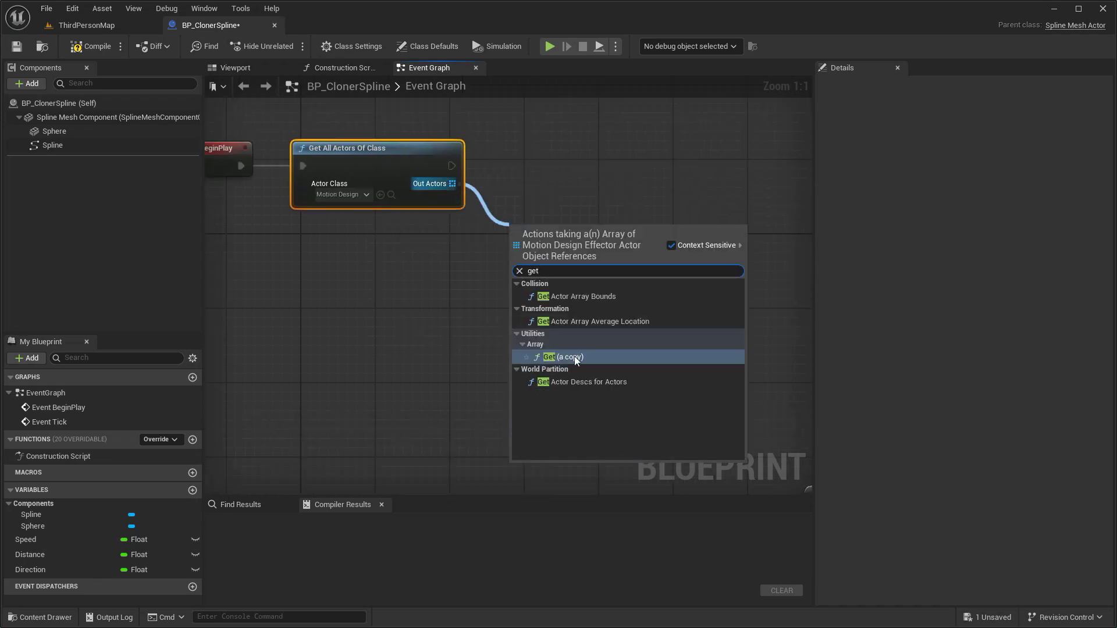
left_click(585, 361)
right_click_drag(602, 323, 402, 331)
left_click_drag(427, 255, 504, 257)
type("get effector")
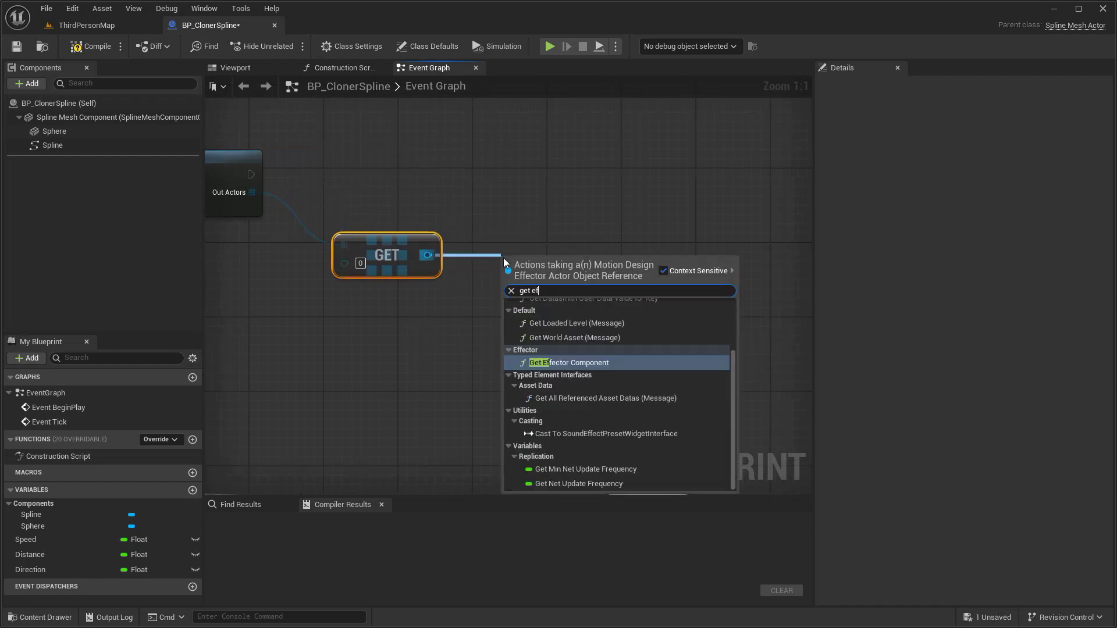
left_click(563, 344)
Add an Attach Component To Component node targeting the effector component and run it after Get All Actors Of Class
right_click_drag(671, 289, 556, 293)
left_click_drag(530, 289, 644, 201)
type("attach com")
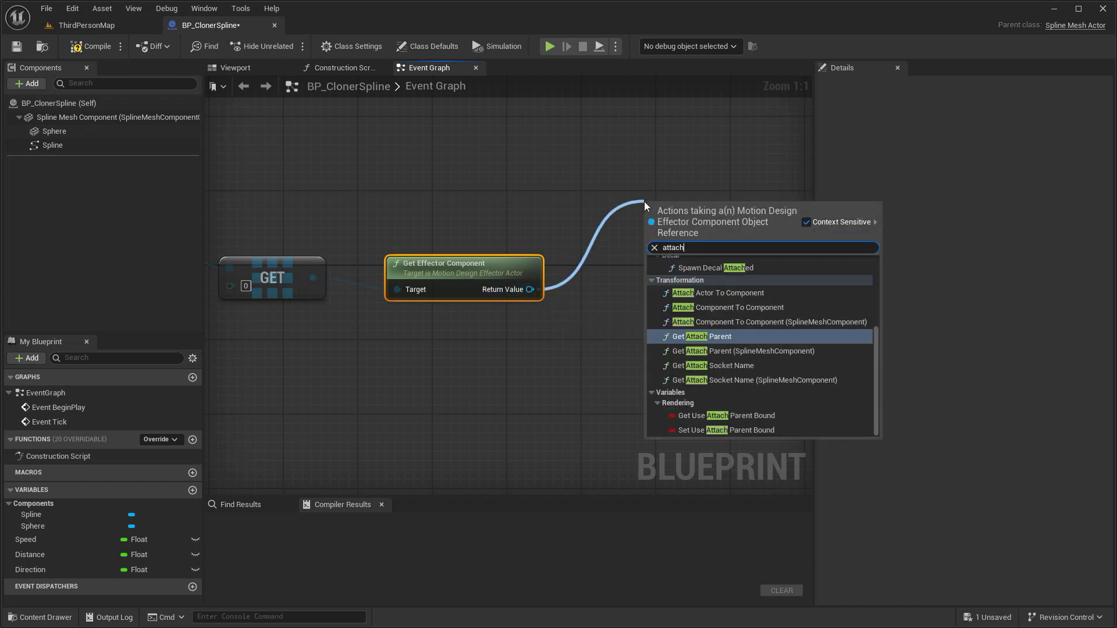
left_click(728, 288)
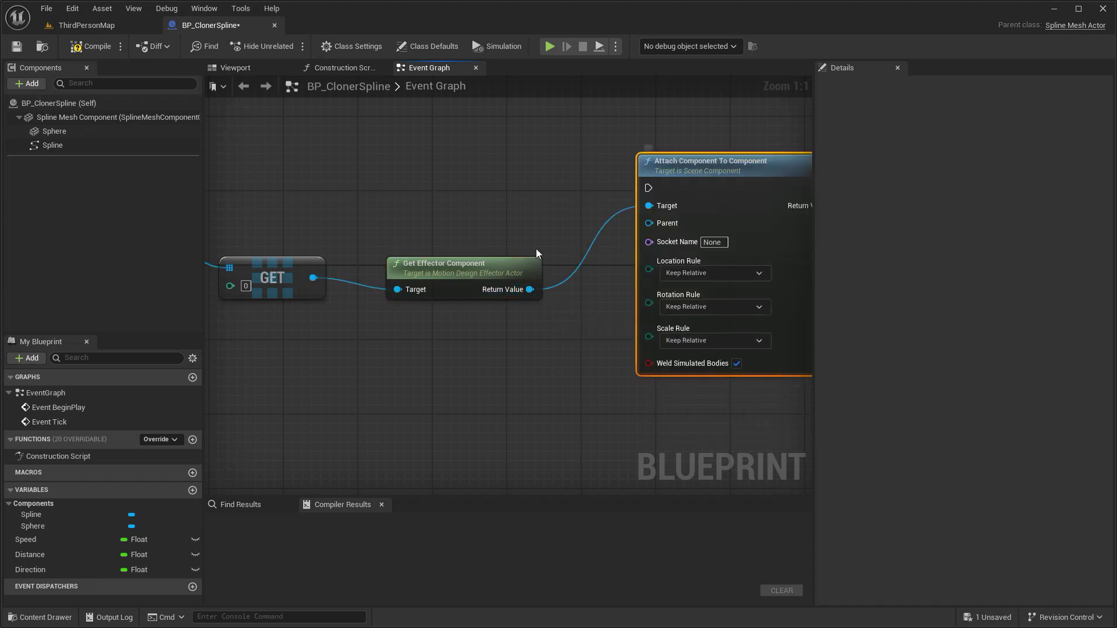
scroll(536, 249, "down", 3)
left_click_drag(350, 211, 695, 205)
Use the Sphere as the attachment's Parent, with Location and Rotation Rules on Snap to Target and Scale Rule on Keep World
right_click_drag(529, 170, 340, 151)
left_click_drag(54, 131, 537, 194)
scroll(396, 281, "up", 2)
left_click(594, 235)
left_click(568, 291)
Add a Set Hidden in Game node for the Sphere after the attachment with New Hidden enabled, and compile and save the Blueprint
right_click_drag(733, 336, 472, 324)
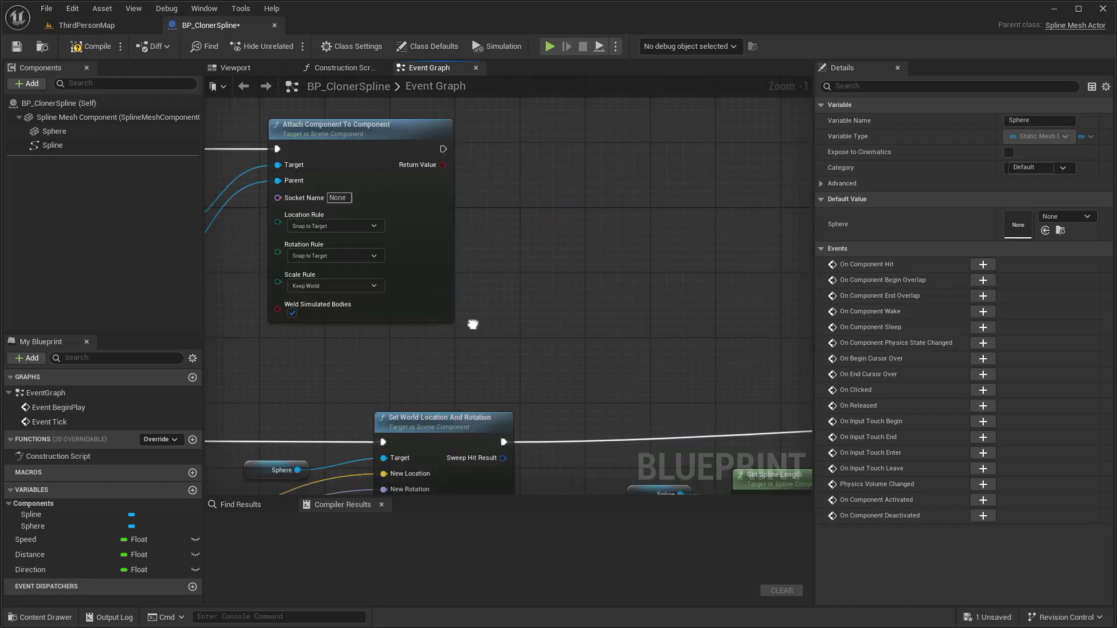
scroll(509, 353, "down", 6)
left_click_drag(289, 200, 564, 309)
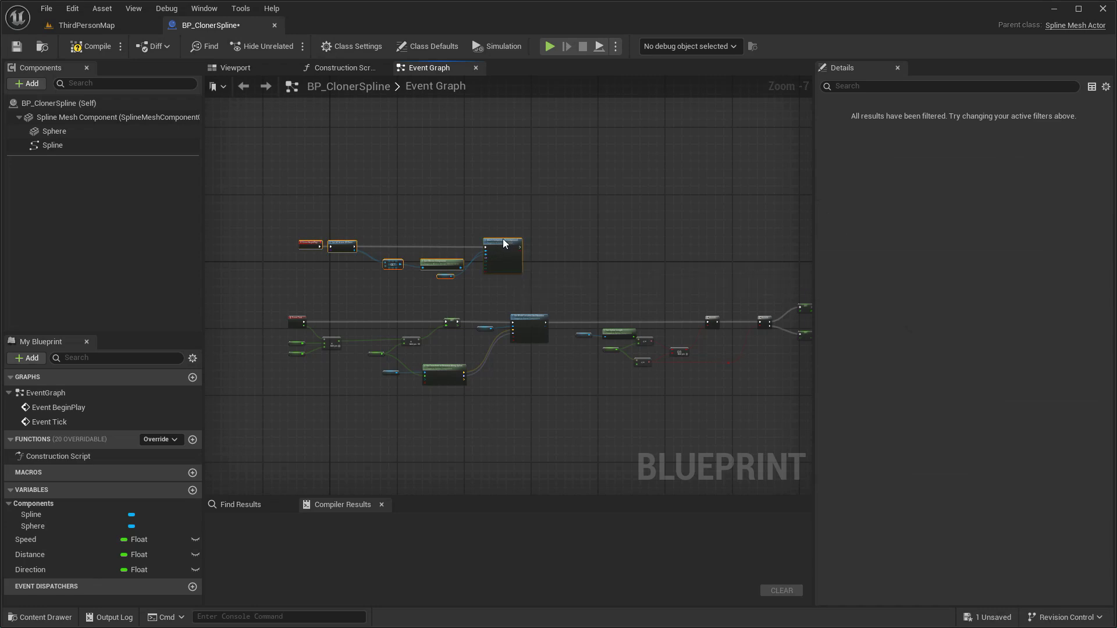
left_click_drag(54, 131, 641, 199)
scroll(516, 284, "up", 5)
scroll(515, 284, "up", 2)
type("set hid")
left_click(642, 282)
right_click_drag(523, 224, 619, 223)
left_click_drag(305, 195, 712, 223)
left_click(89, 45)
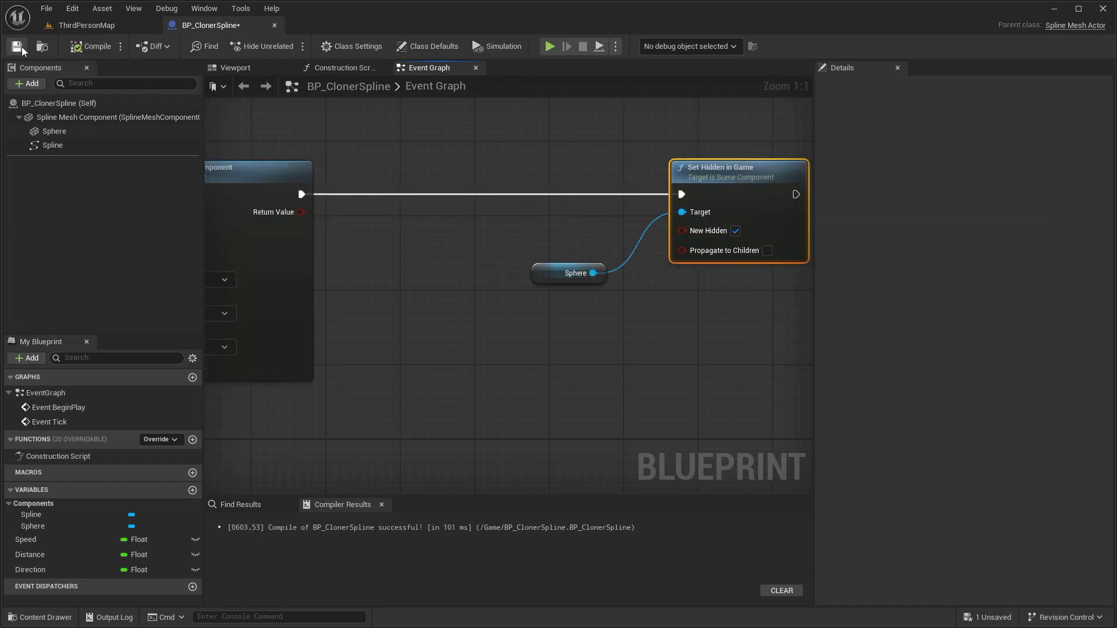
Simulate ThirdPersonMap and examine how the effector's colour travels along the ring column
left_click(100, 29)
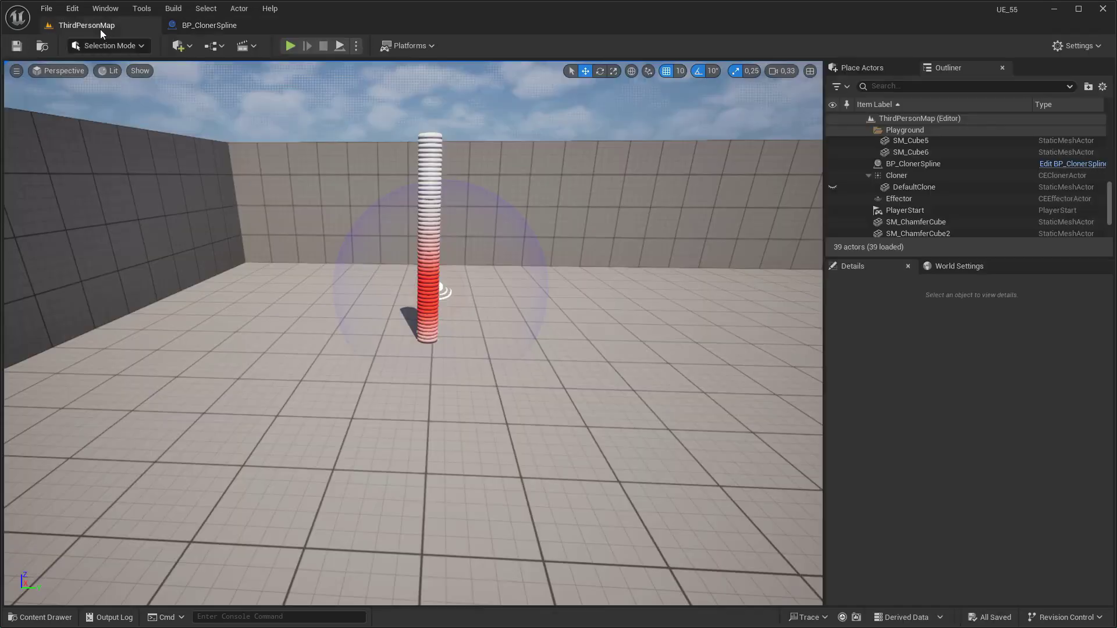
left_click(342, 46)
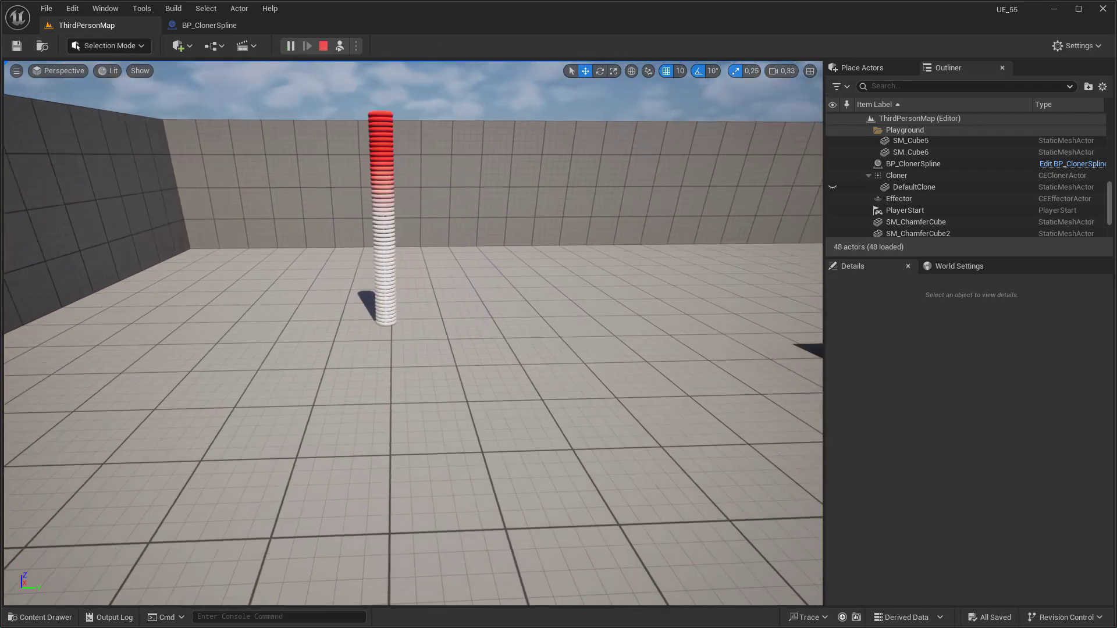
right_click_drag(413, 333, 424, 301)
key("w")
key("s")
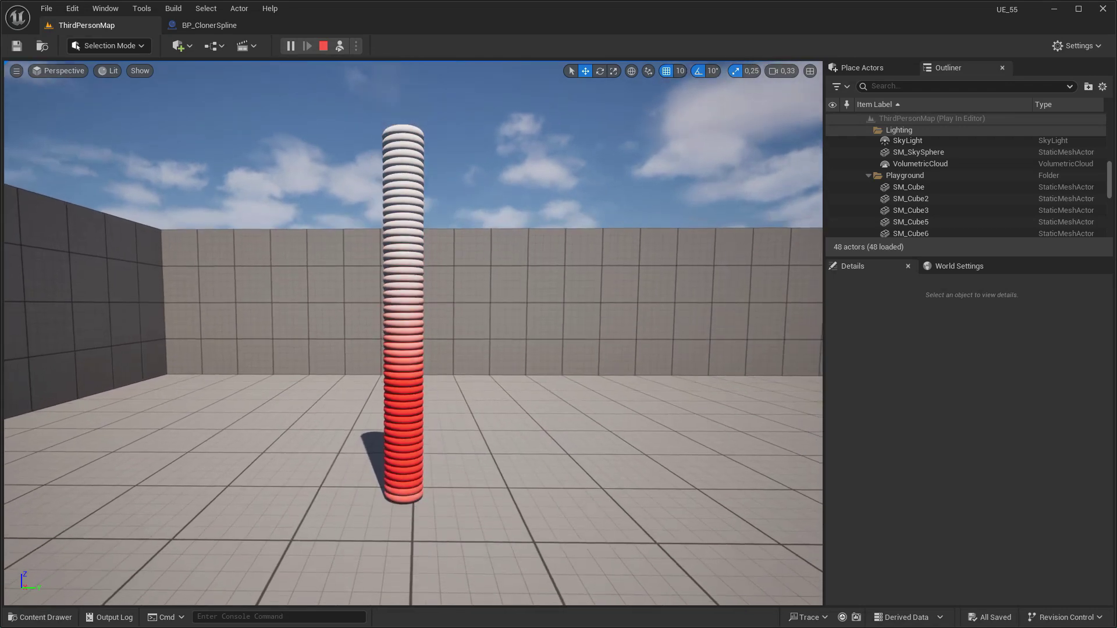
left_click(326, 48)
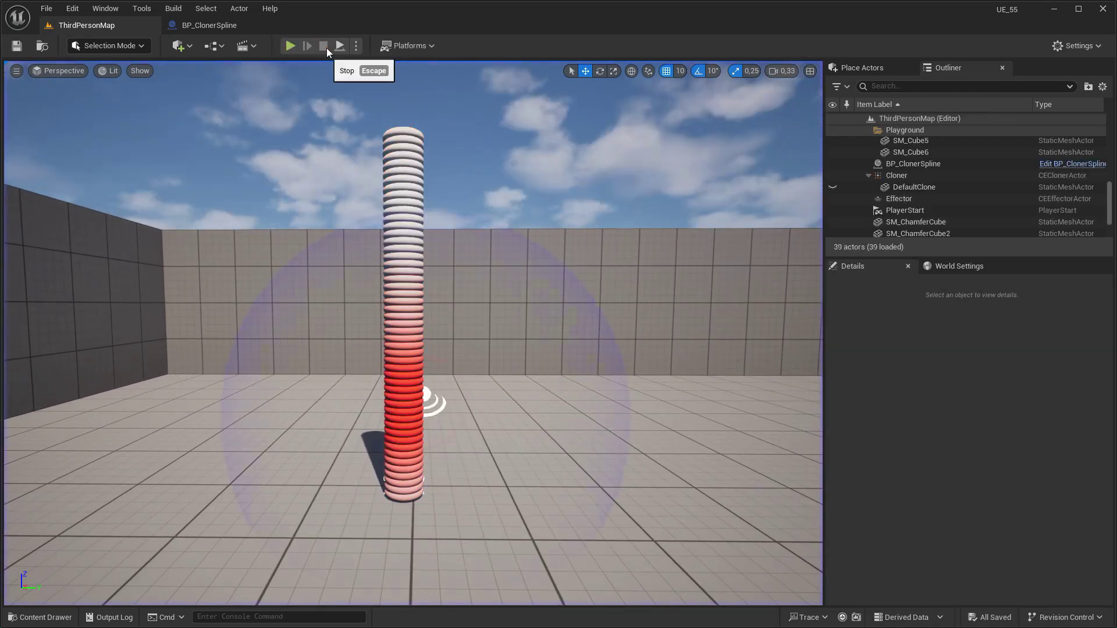
Place a second Motion Design Effector Actor on the floor beside the ring column
left_click(869, 68)
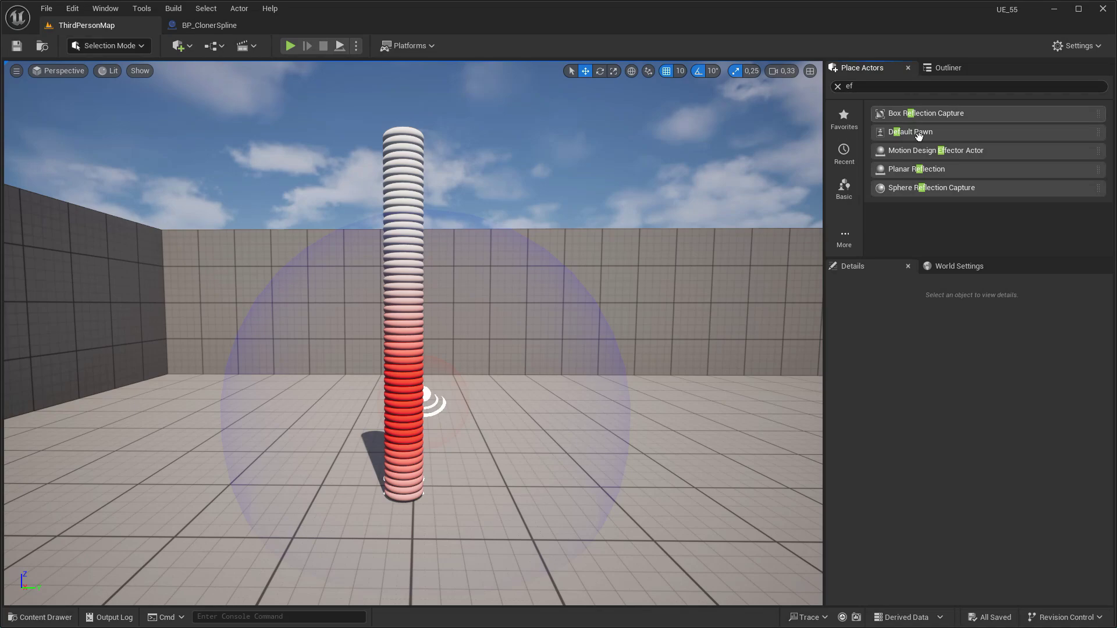
left_click_drag(931, 150, 658, 322)
left_click_drag(601, 427, 601, 426)
mouse_move(750, 297)
right_mouse_down()
mouse_move(763, 331)
mouse_move(750, 297)
right_mouse_up()
Change the first Effector's Color to green
left_click(948, 68)
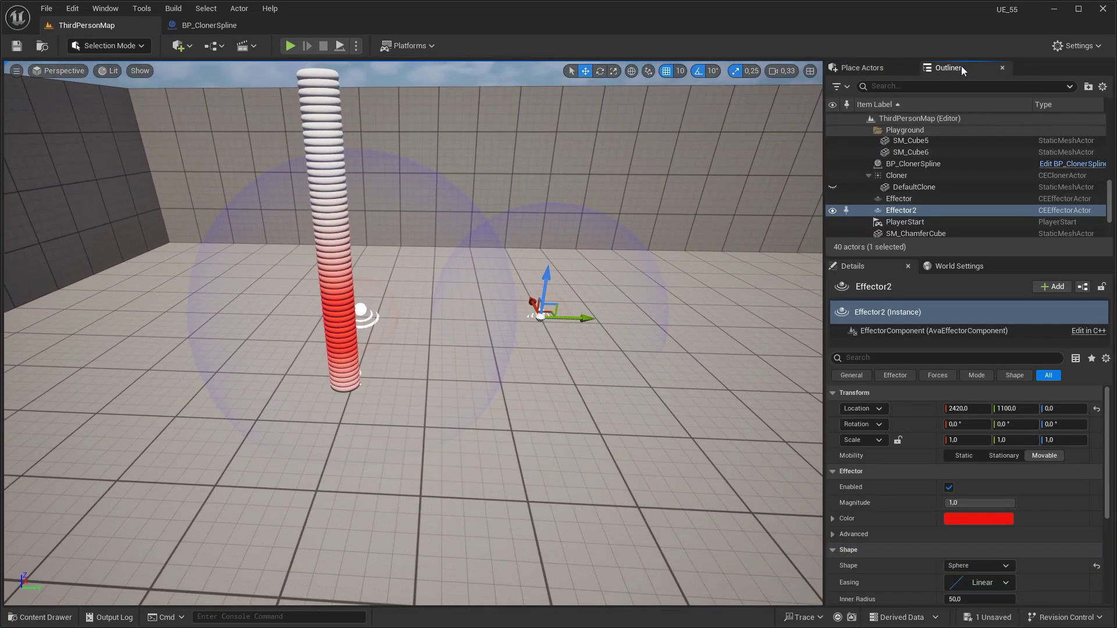
left_click(909, 198)
left_click(975, 518)
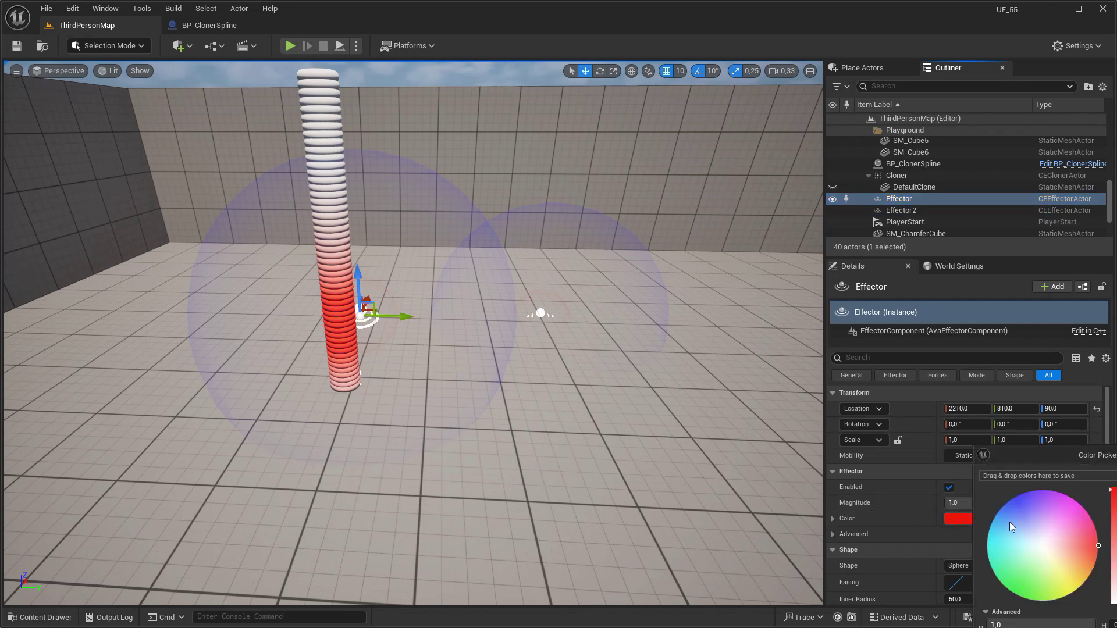
left_click_drag(1010, 615, 1003, 627)
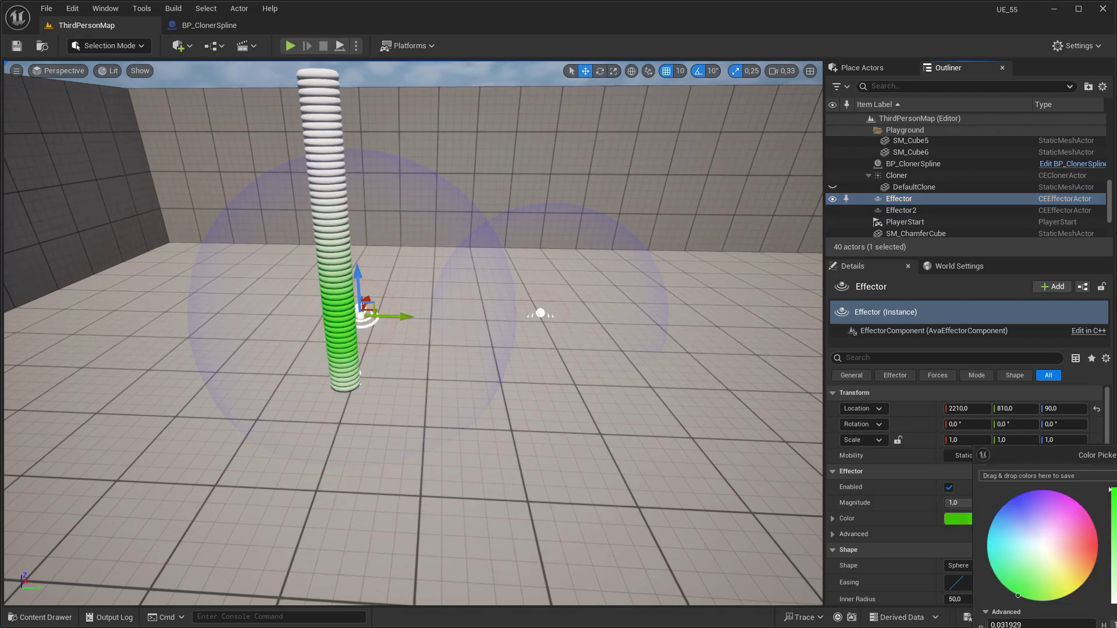
Copy the first Effector's Location and paste it onto Effector2
left_click(906, 210)
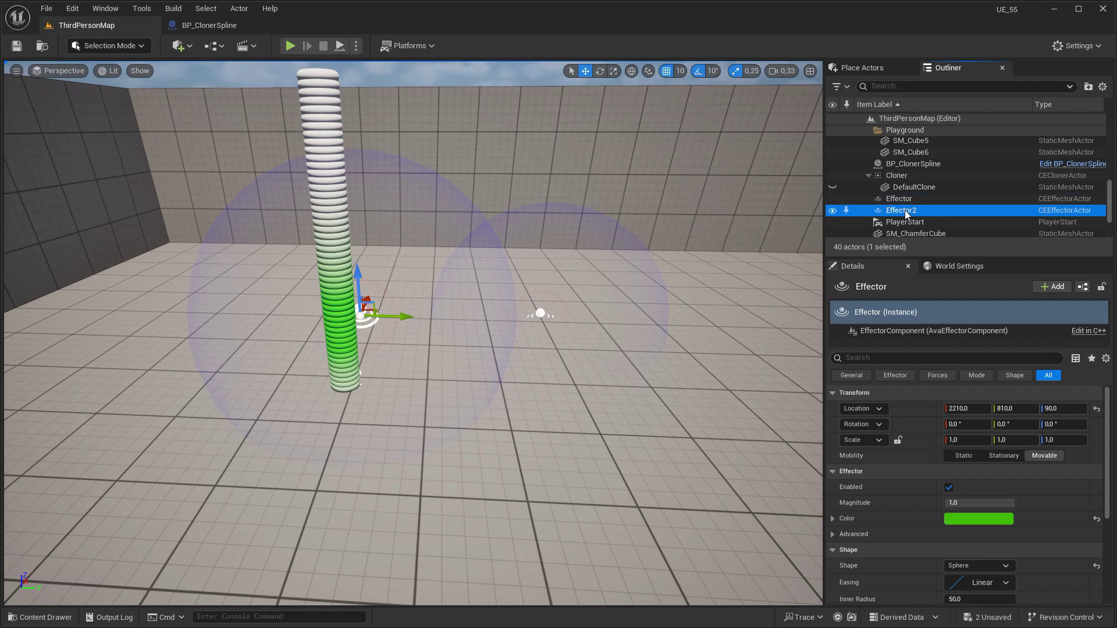
left_click_drag(585, 319, 557, 318)
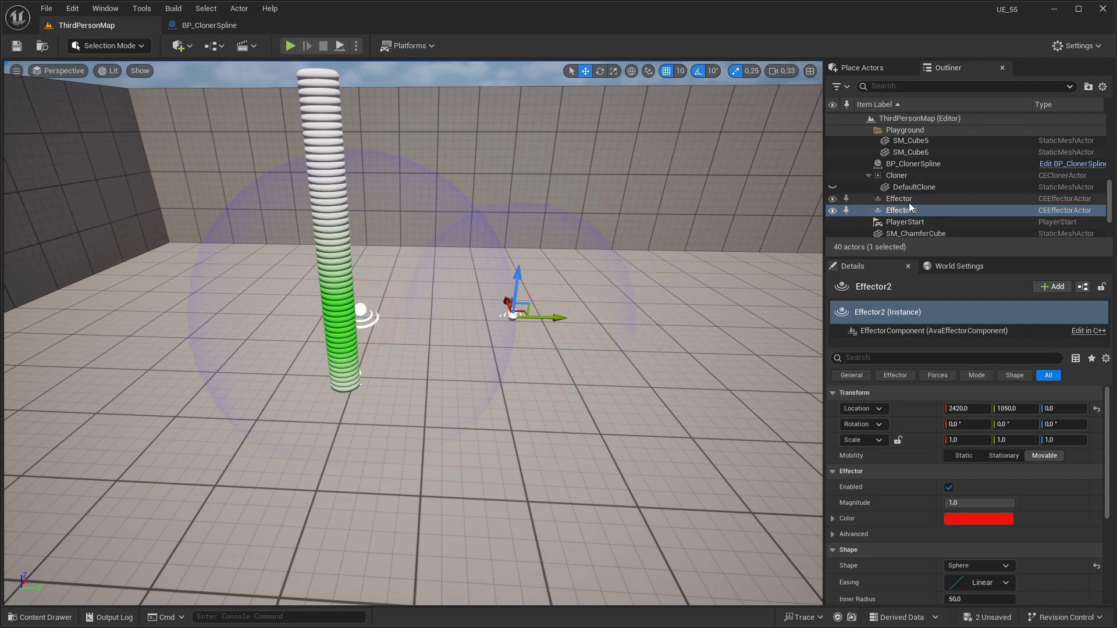
left_click(908, 199)
right_click(870, 413)
left_click(903, 434)
left_click(908, 211)
right_click(869, 411)
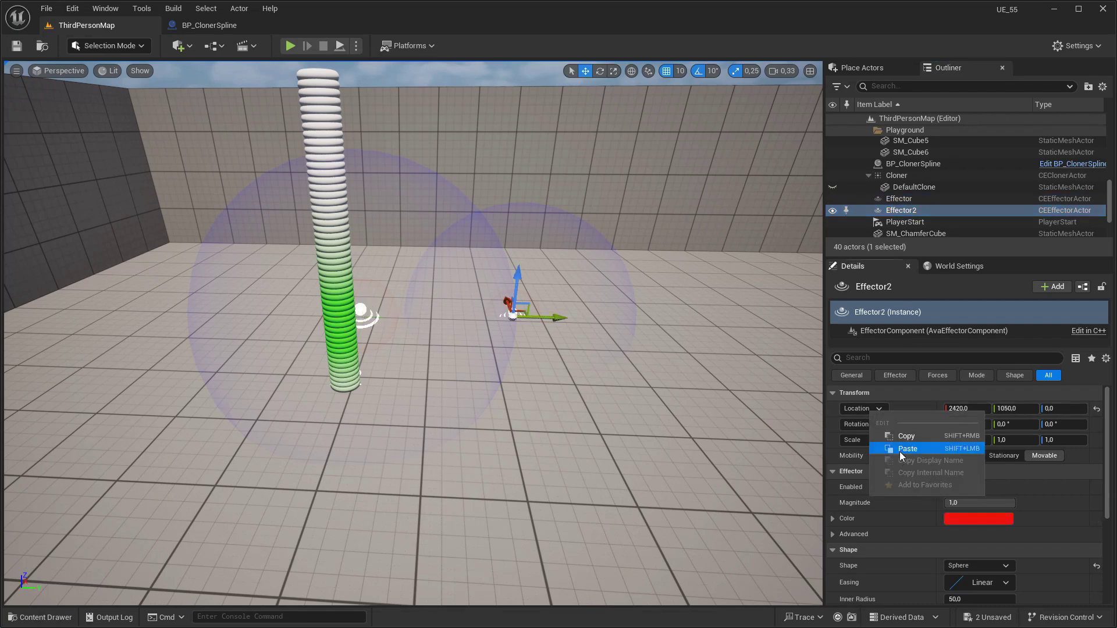
left_click(906, 449)
Toggle the first Effector's Enabled option off and on to check its influence on the rings
left_click(900, 201)
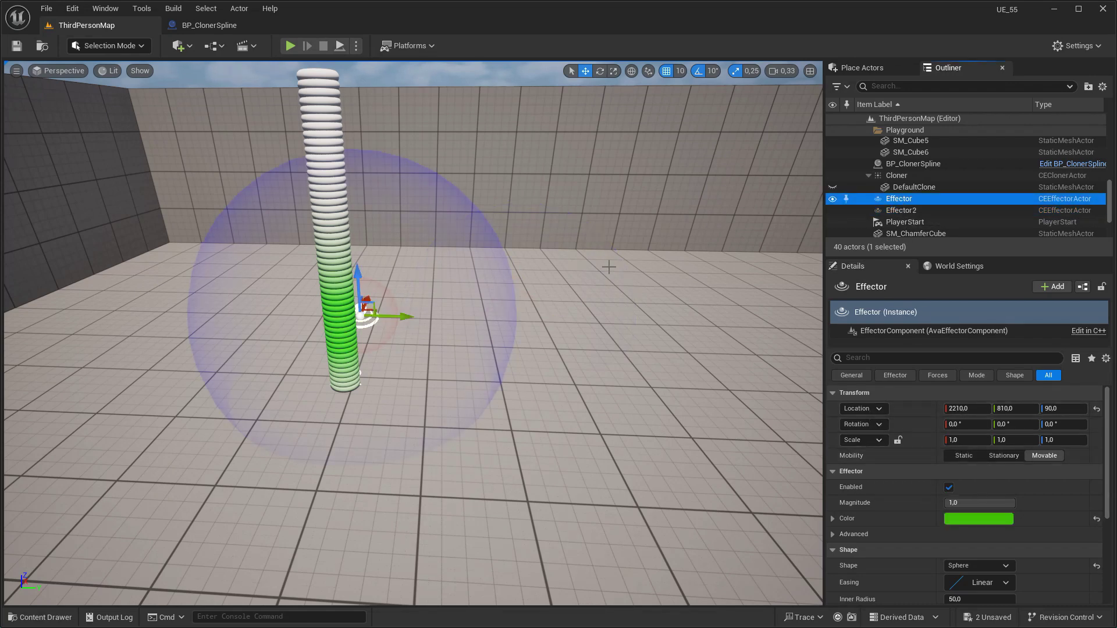
left_click(948, 488)
left_click(947, 487)
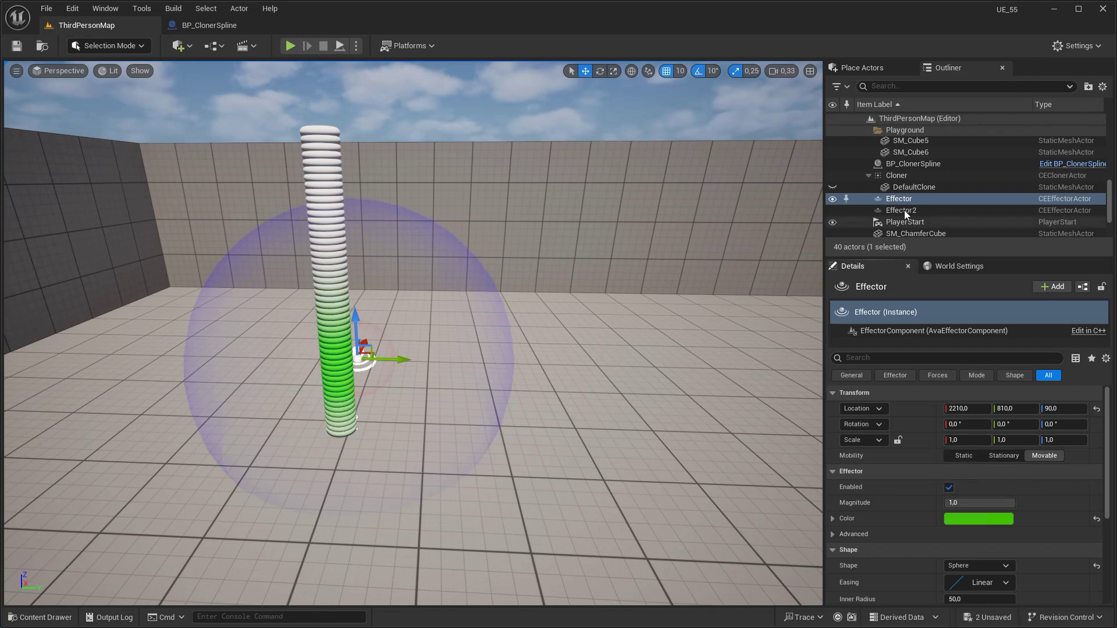
Add a second element to the Cloner's Effectors array and assign Effector2 to it
left_click(897, 175)
left_click_drag(1108, 434, 1114, 506)
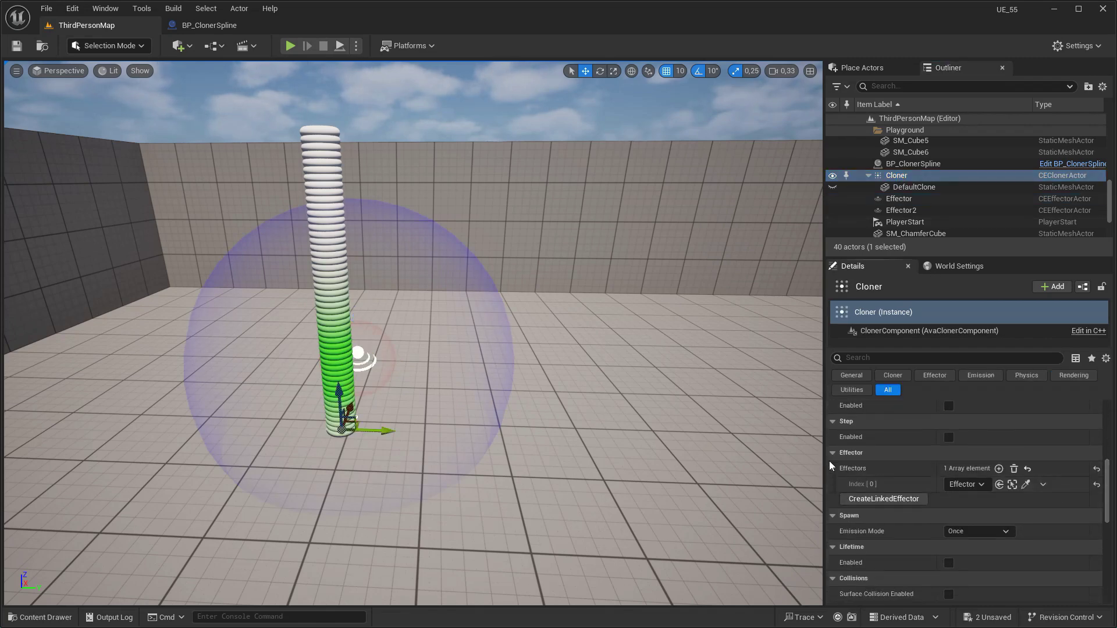
left_click(999, 468)
left_click(961, 500)
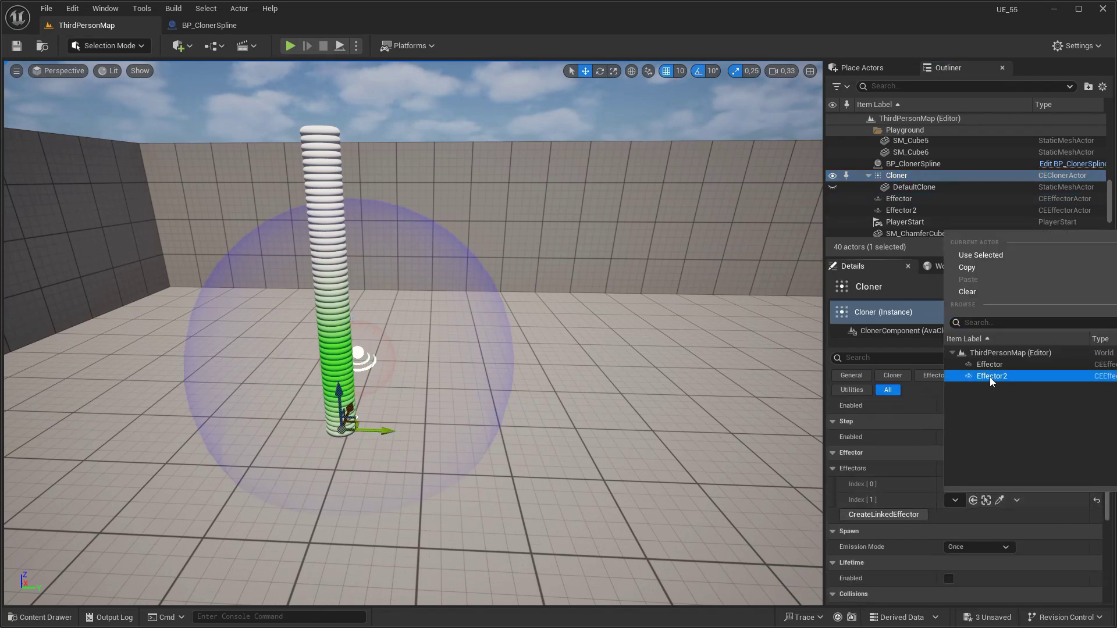
left_click(990, 377)
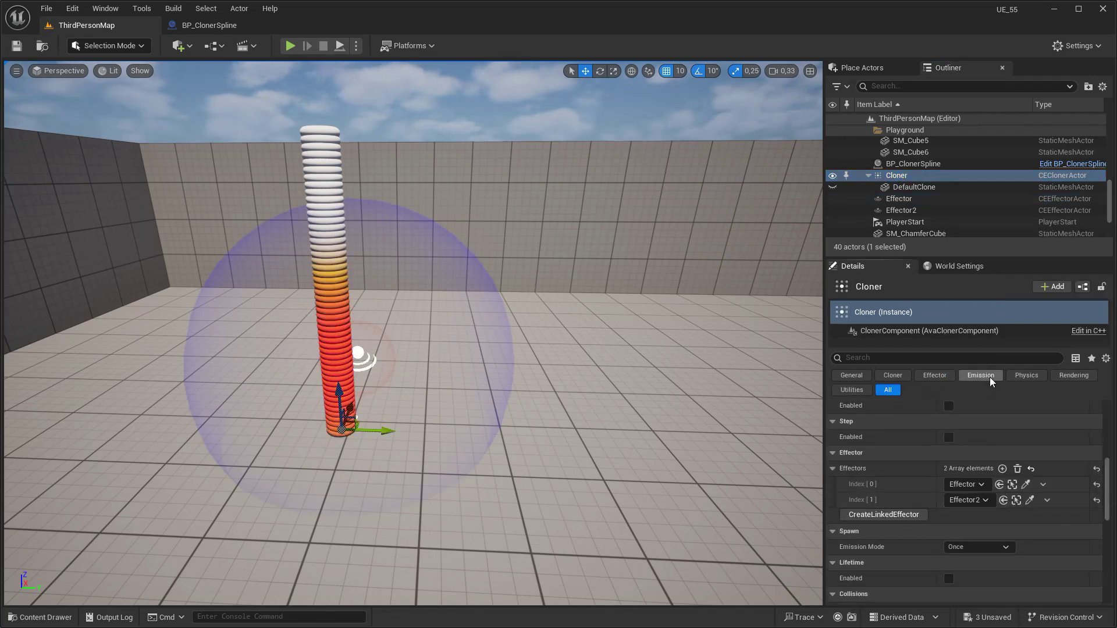
Disable and re-enable the first Effector to compare the ring colours with one and two effectors
left_click(899, 198)
scroll(975, 446, "down", 3)
scroll(975, 445, "up", 1)
left_click(949, 438)
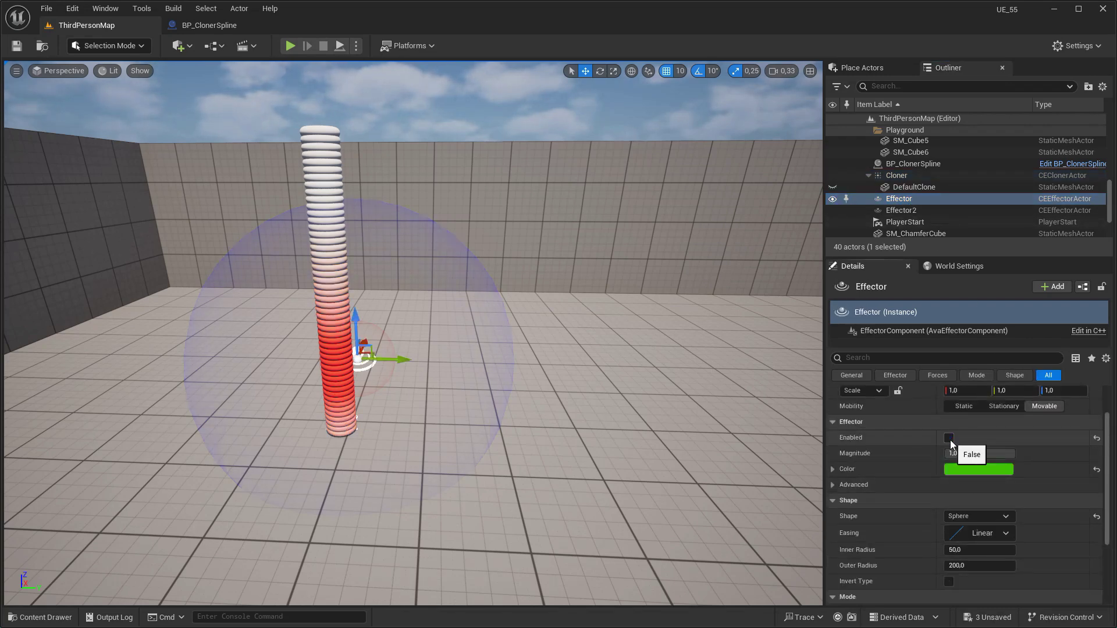
left_click(949, 439)
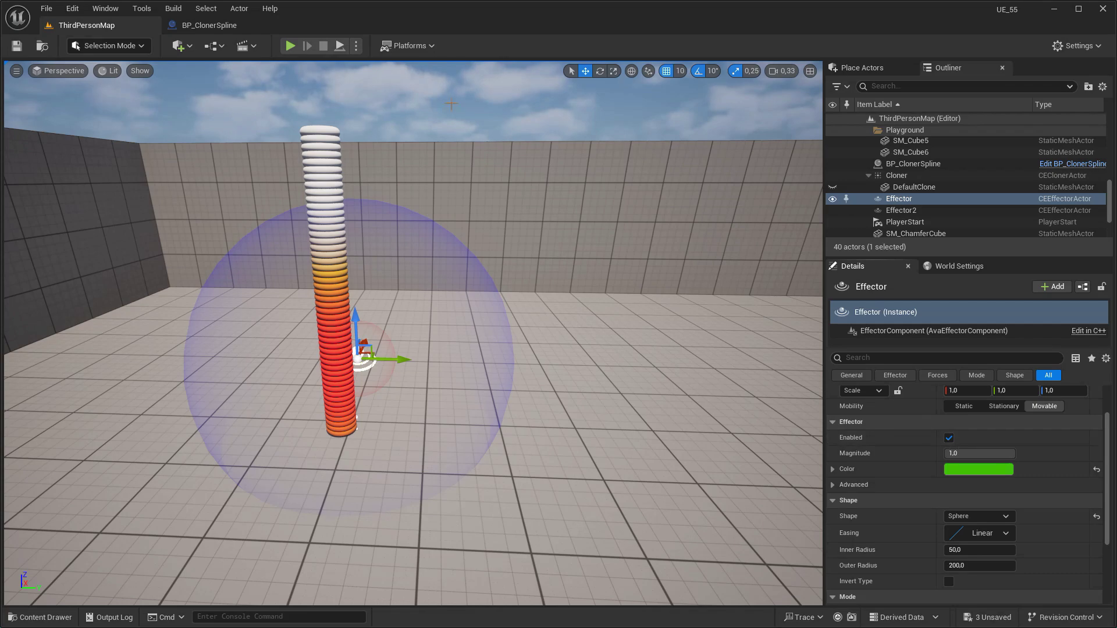
Simulate the level and examine how the green and red effectors blend on the ring column
left_click(345, 47)
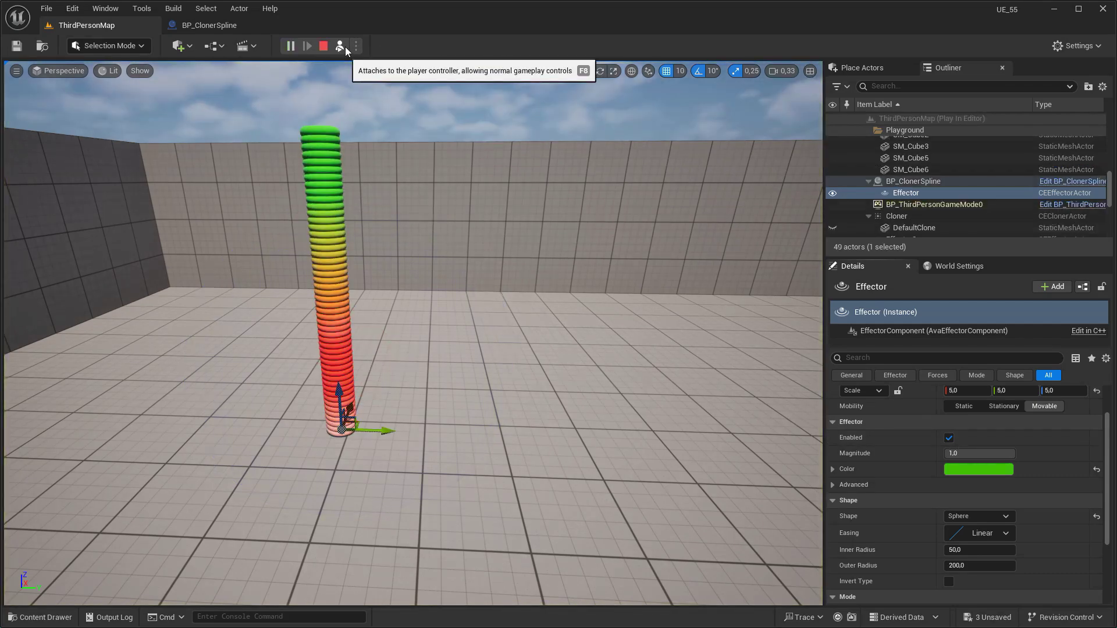
right_click_drag(372, 232, 326, 168)
key("q")
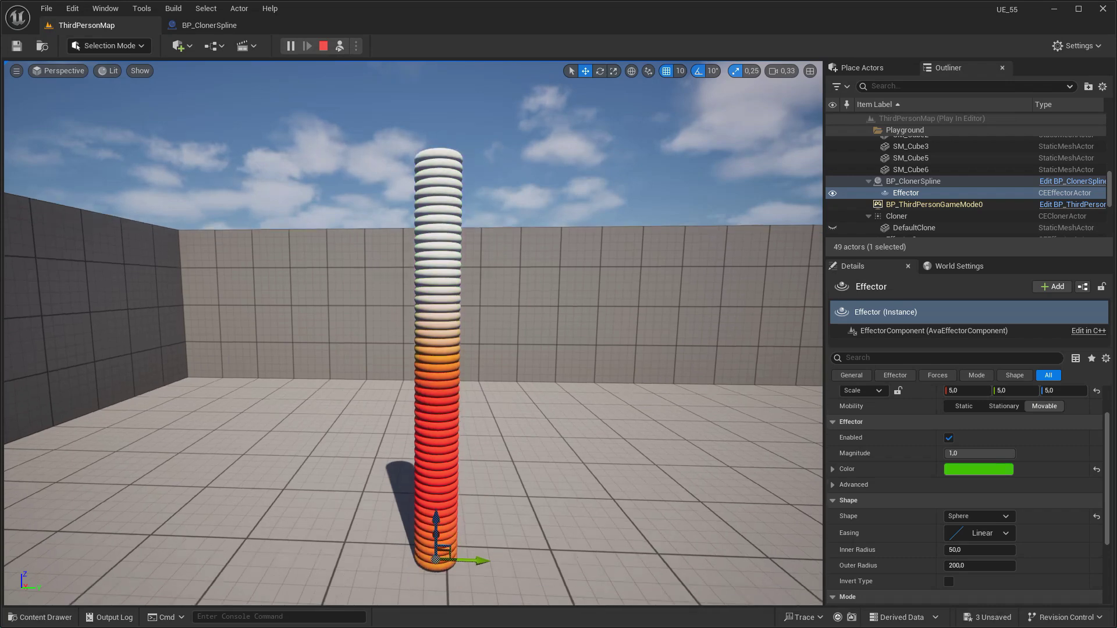
key("s")
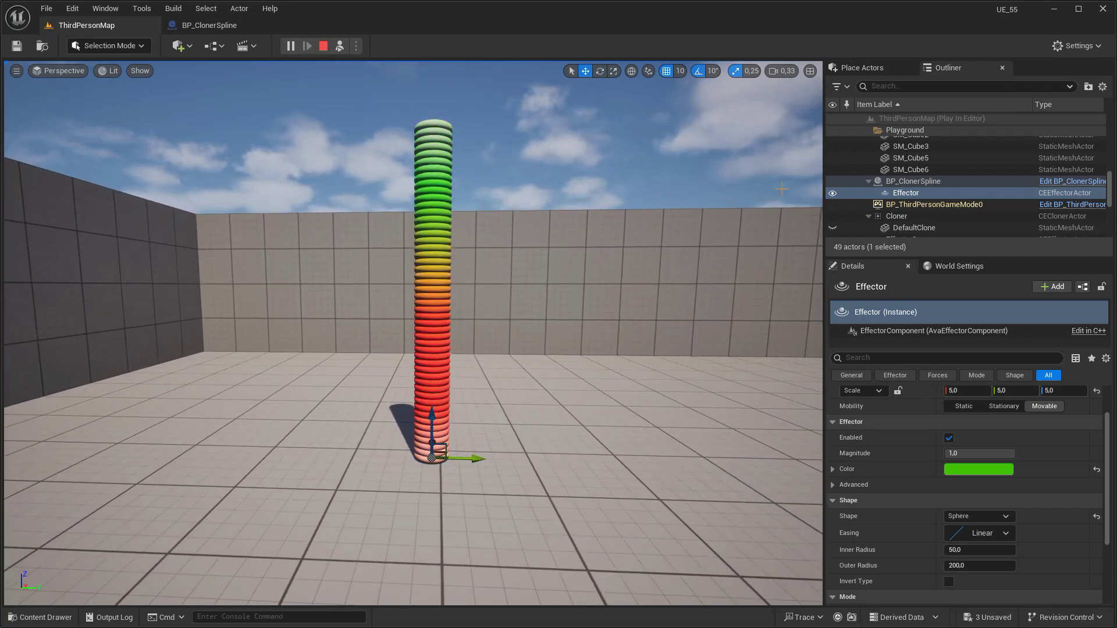
key("Escape")
Lower Effector2 to Z 0 at the base of the ring column and simulate the level to check the colour blend
left_click(916, 205)
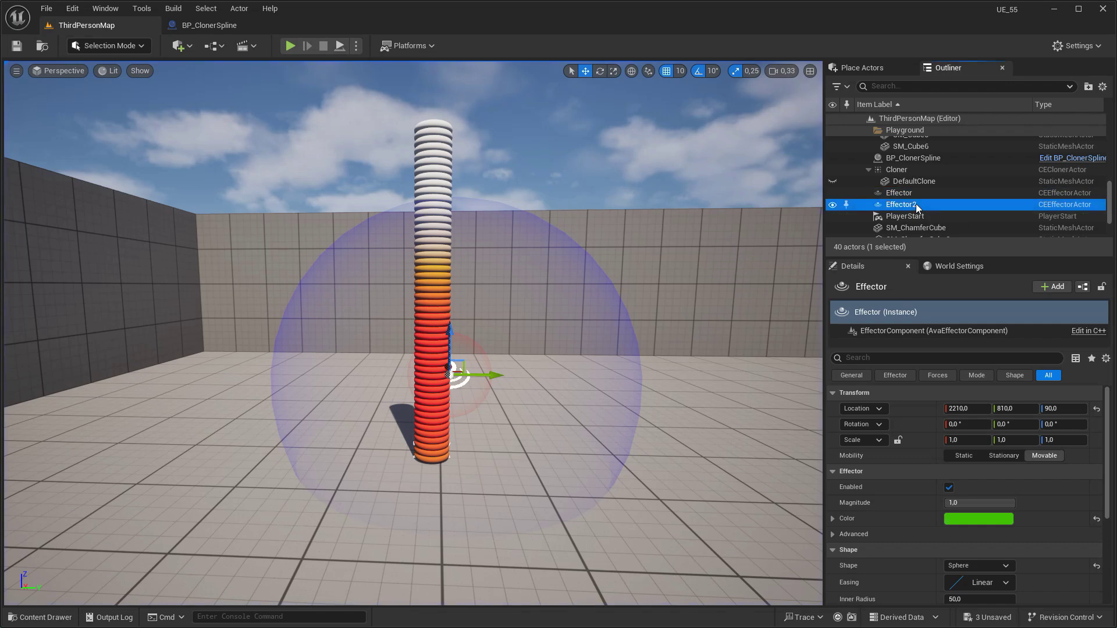
left_click_drag(450, 335, 450, 409)
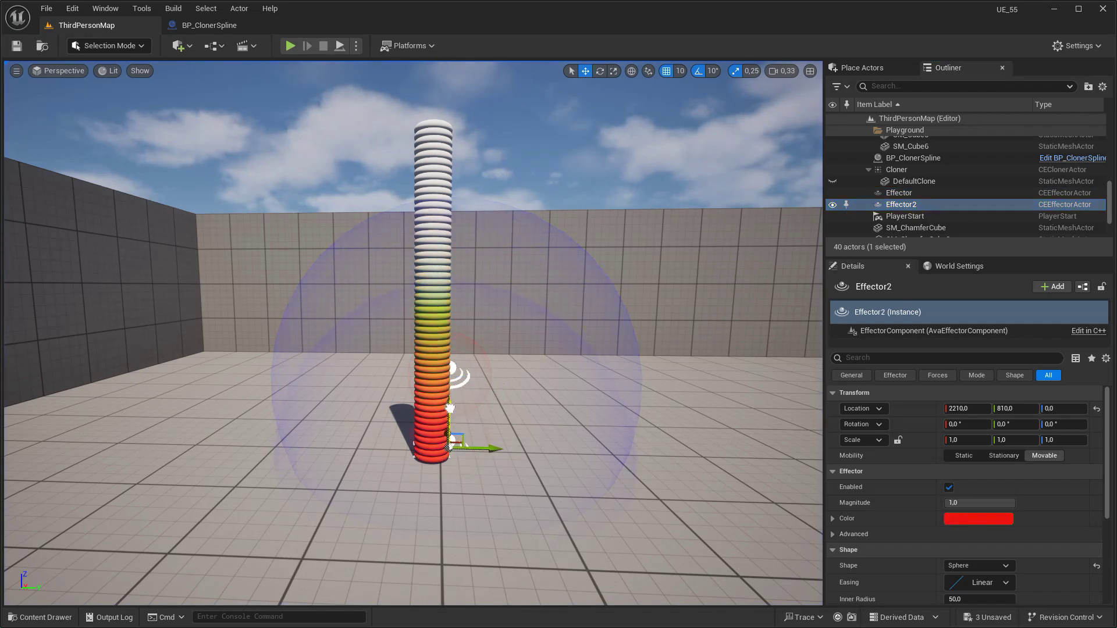
left_click(343, 50)
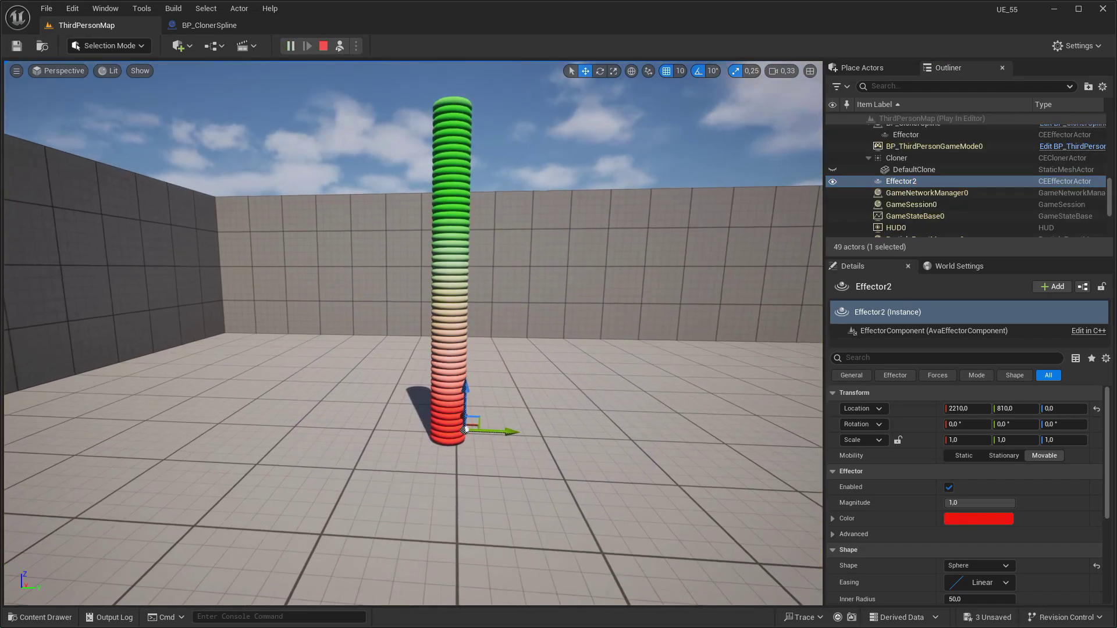
right_click_drag(355, 95, 356, 77)
key("e")
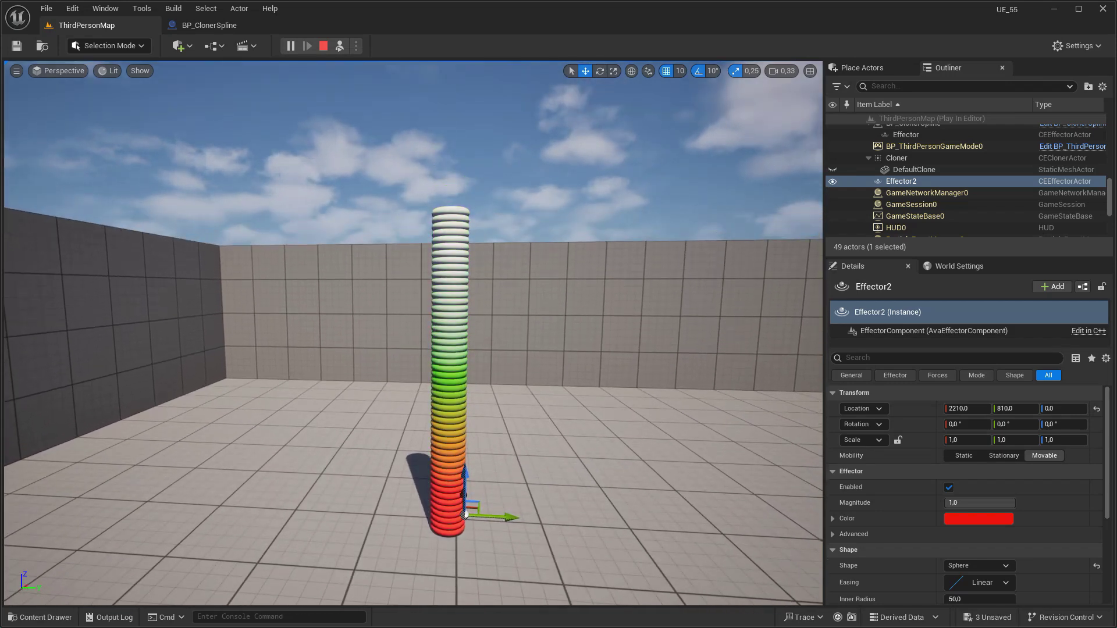
key("Escape")
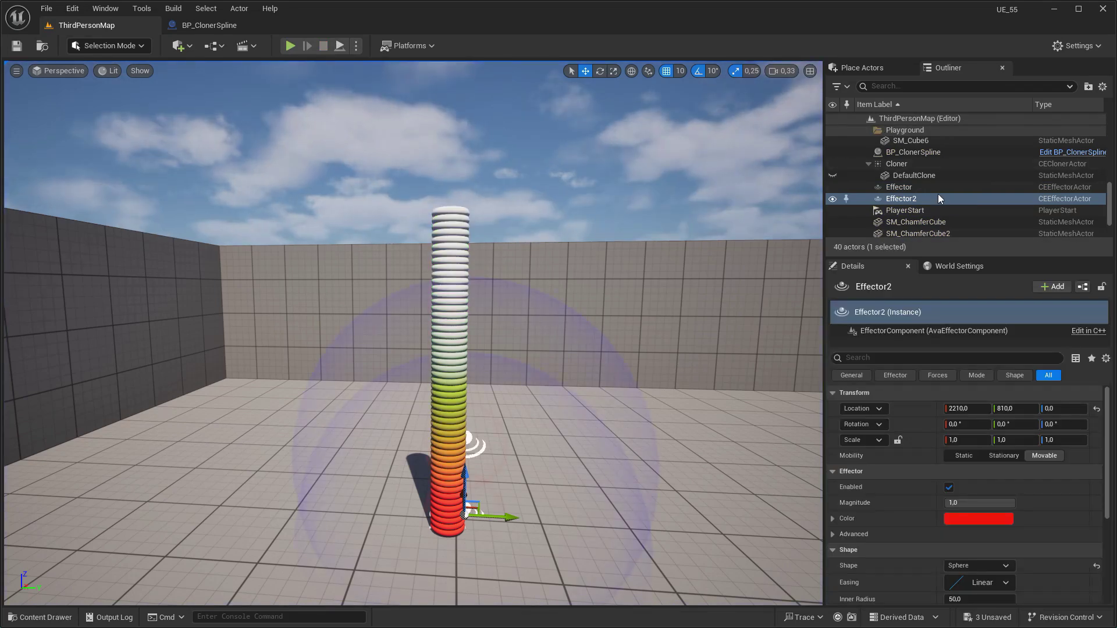
Set the Cloner's colour to a pale lavender blue and simulate the level to check how it blends with the effectors
left_click(901, 165)
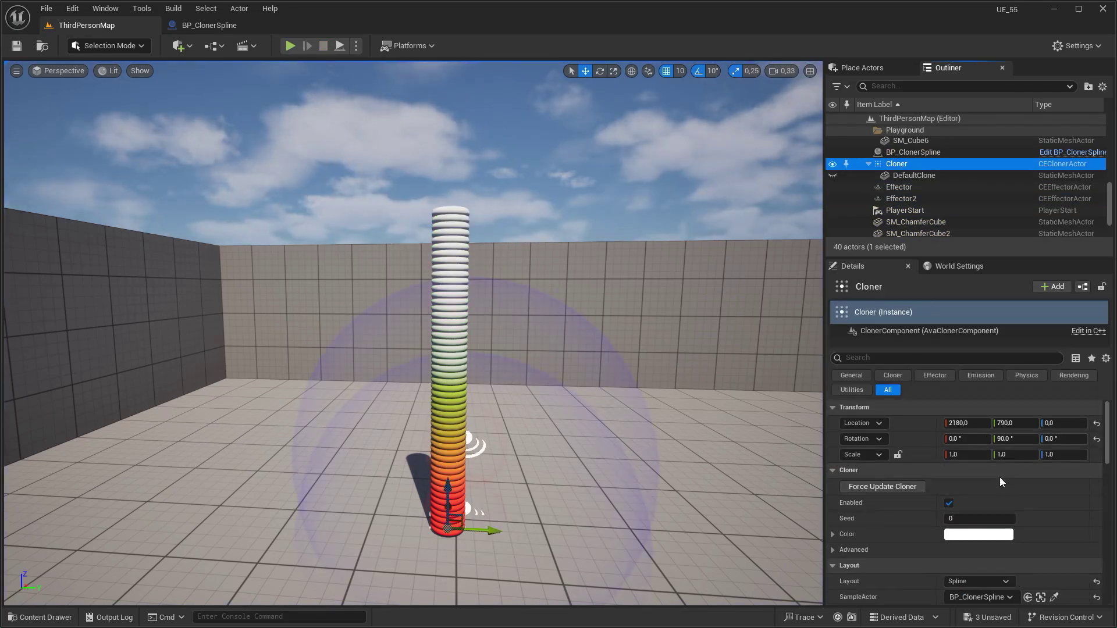
left_click(984, 534)
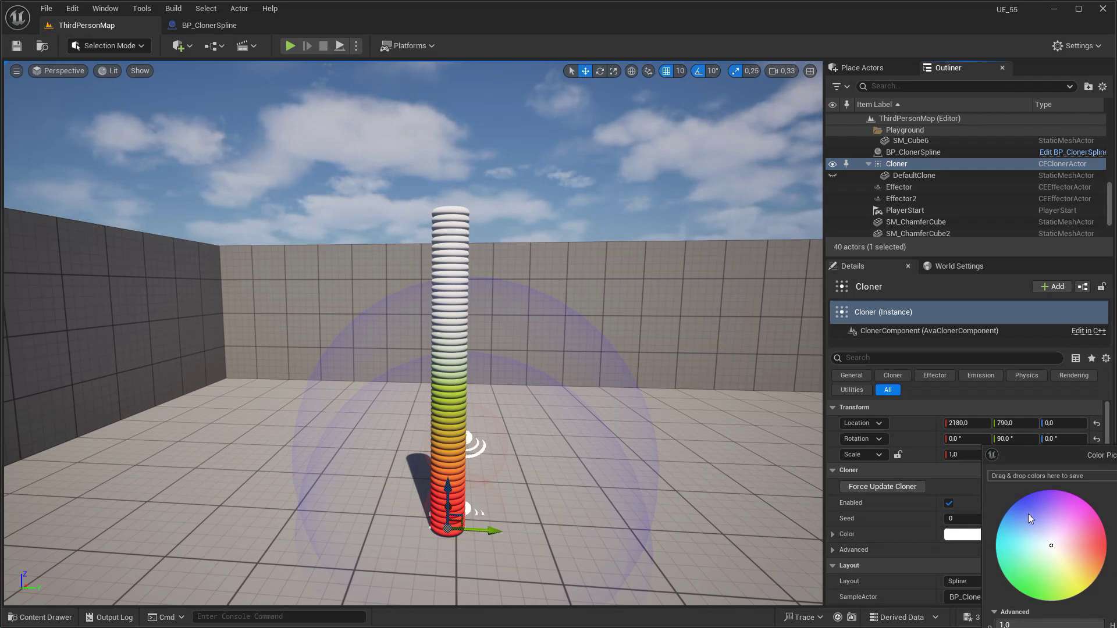
left_click_drag(1035, 522, 1038, 522)
key("Return")
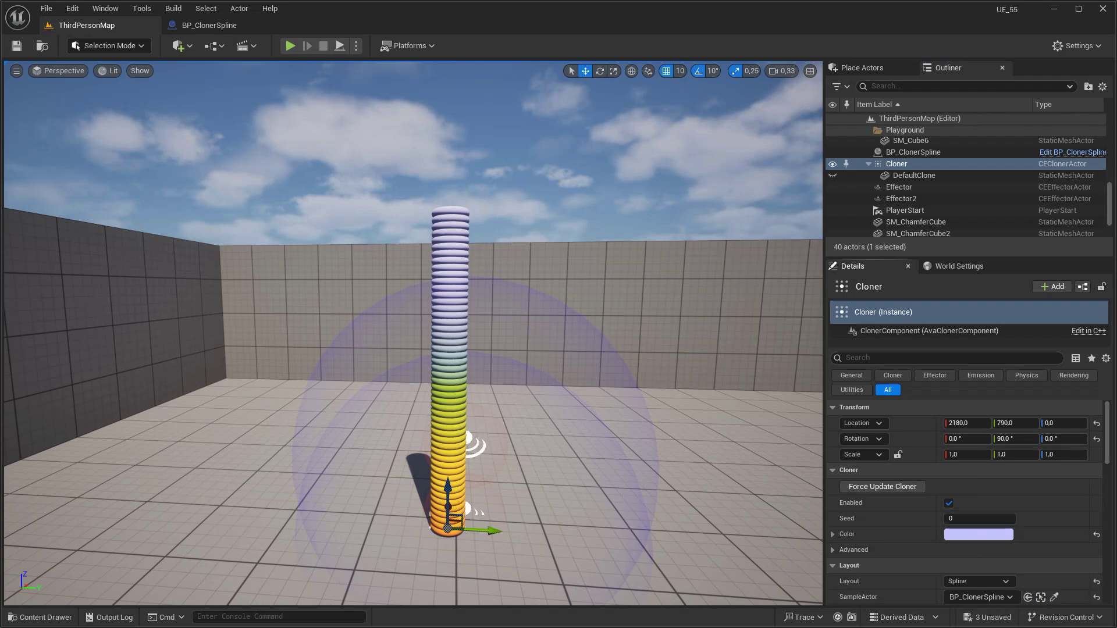
left_click(339, 47)
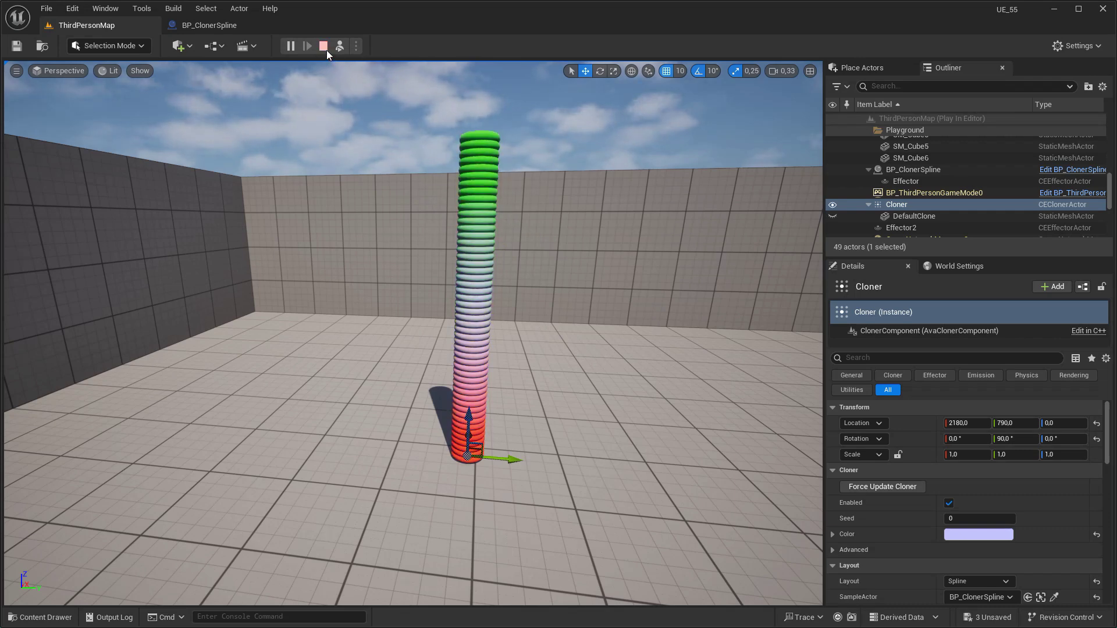
left_click(326, 50)
Place a second Motion Design Cloner Actor in the level and move it to 2330, 1370, 220, clear of the ring column
left_click(863, 68)
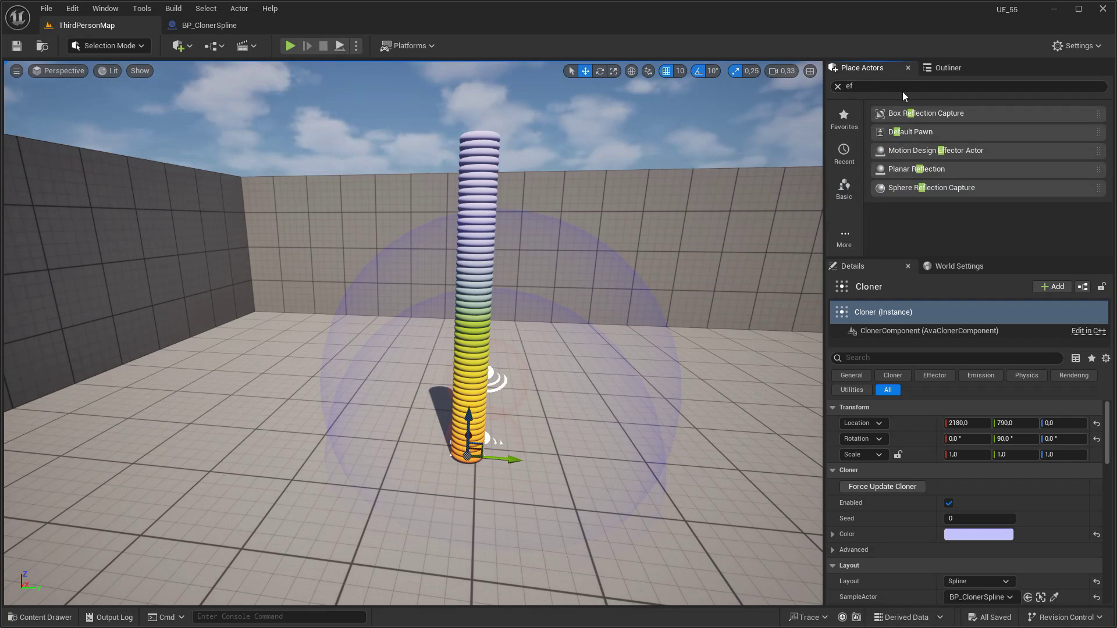
type("clone")
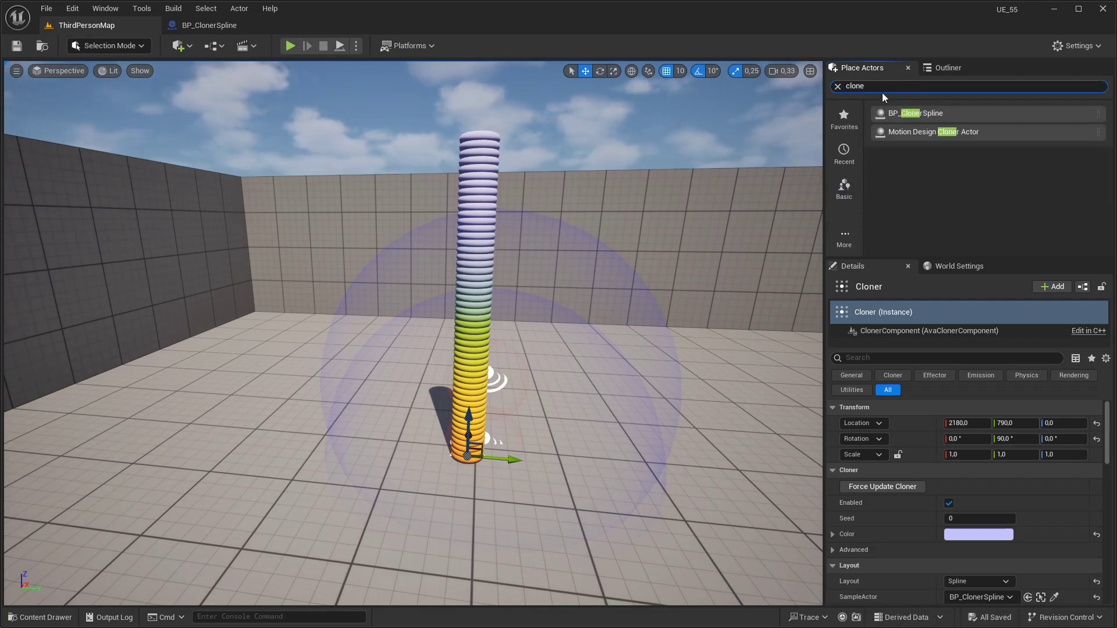
left_click_drag(688, 391, 689, 391)
key("f")
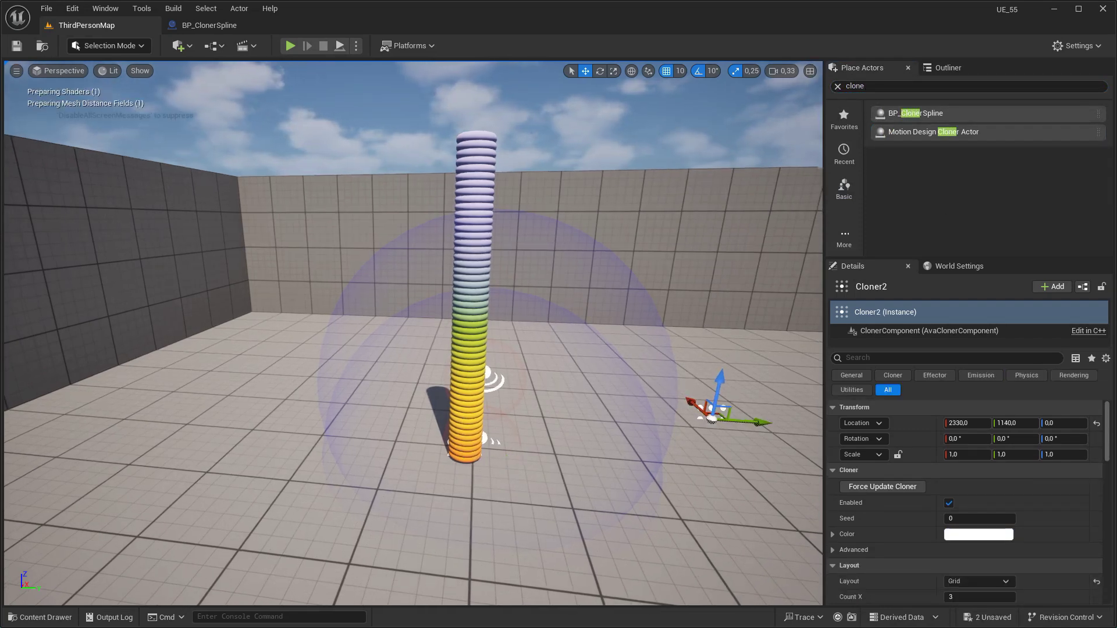
left_click_drag(581, 385, 625, 189)
mouse_move(625, 189)
right_mouse_down()
mouse_move(645, 201)
mouse_move(625, 203)
right_mouse_up()
Model a static mesh sphere with radius 5 and 40 subdivisions on the floor at 1980, 1140, 0, and return to Selection mode
left_click(120, 48)
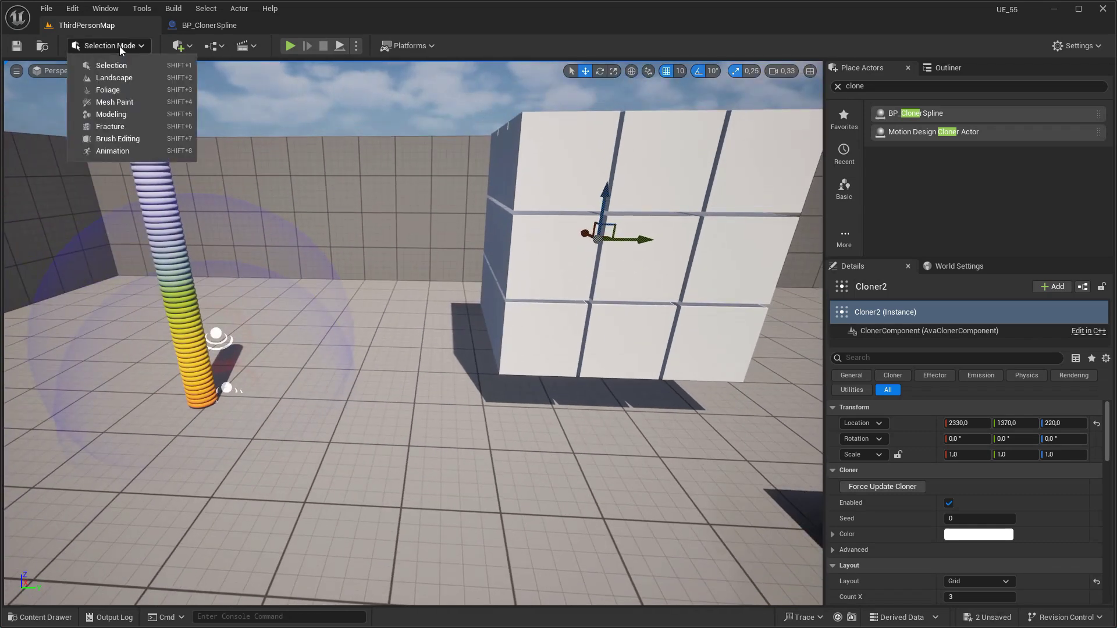
left_click(111, 115)
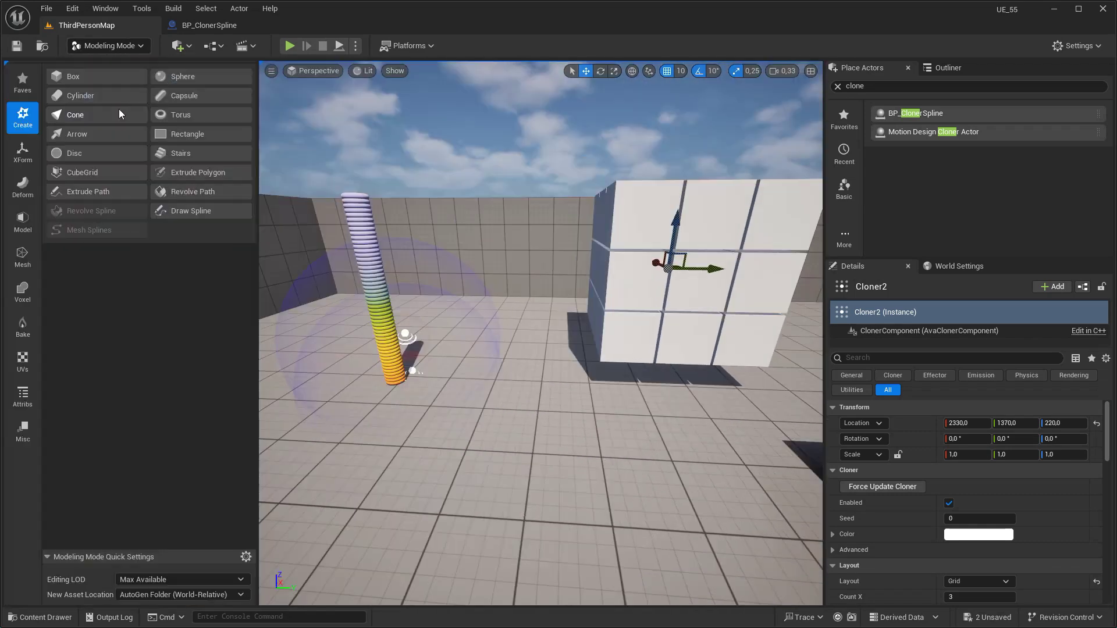
left_click(179, 80)
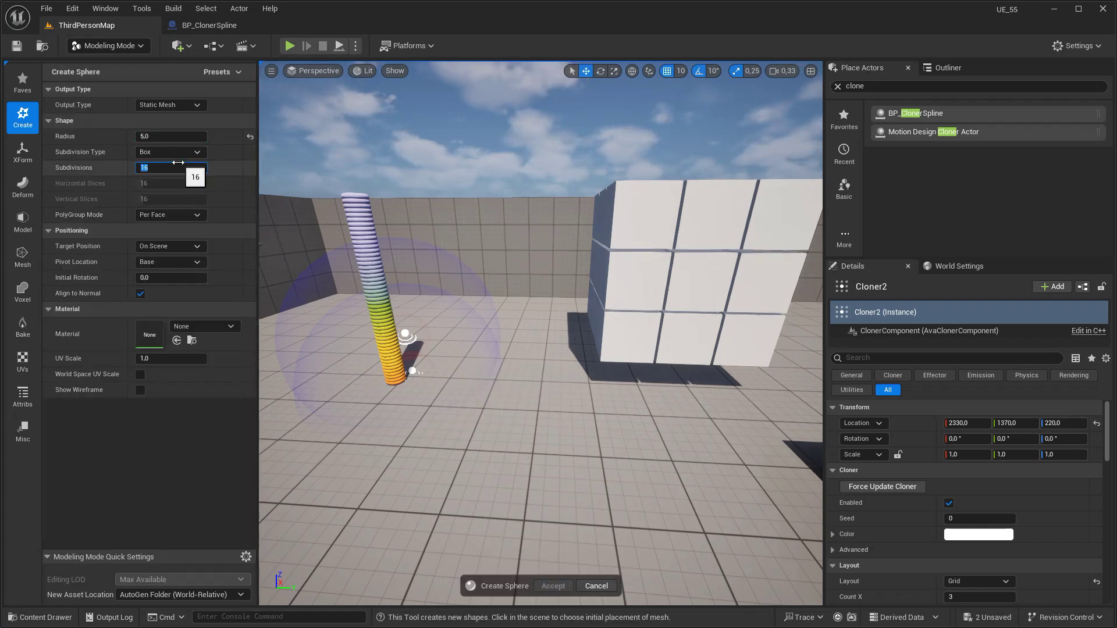
left_click(559, 466)
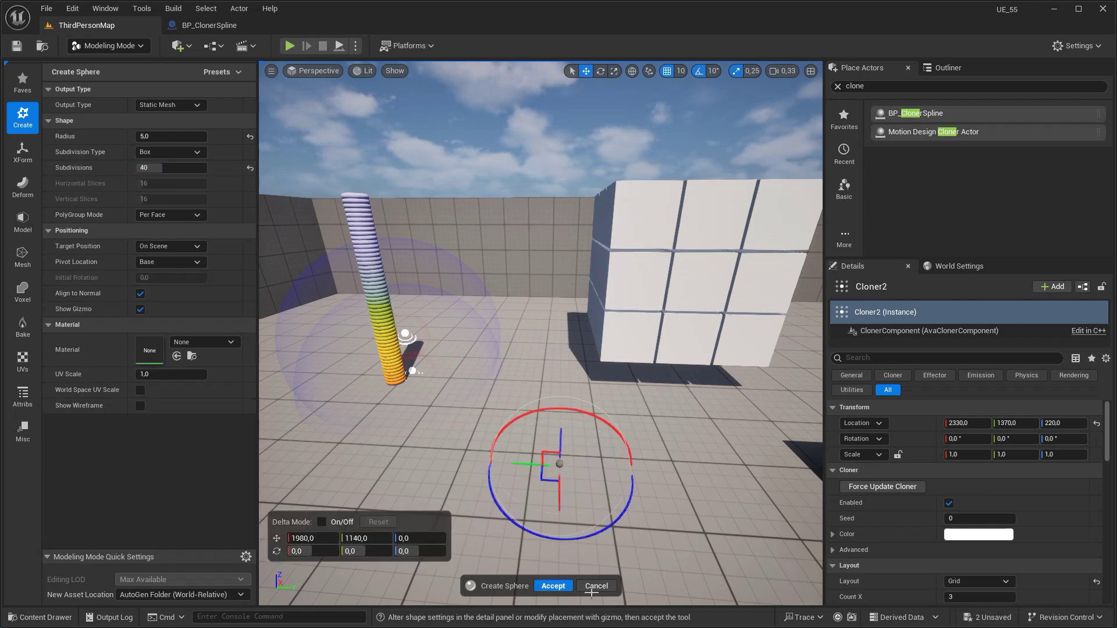
left_click(552, 586)
left_click(108, 46)
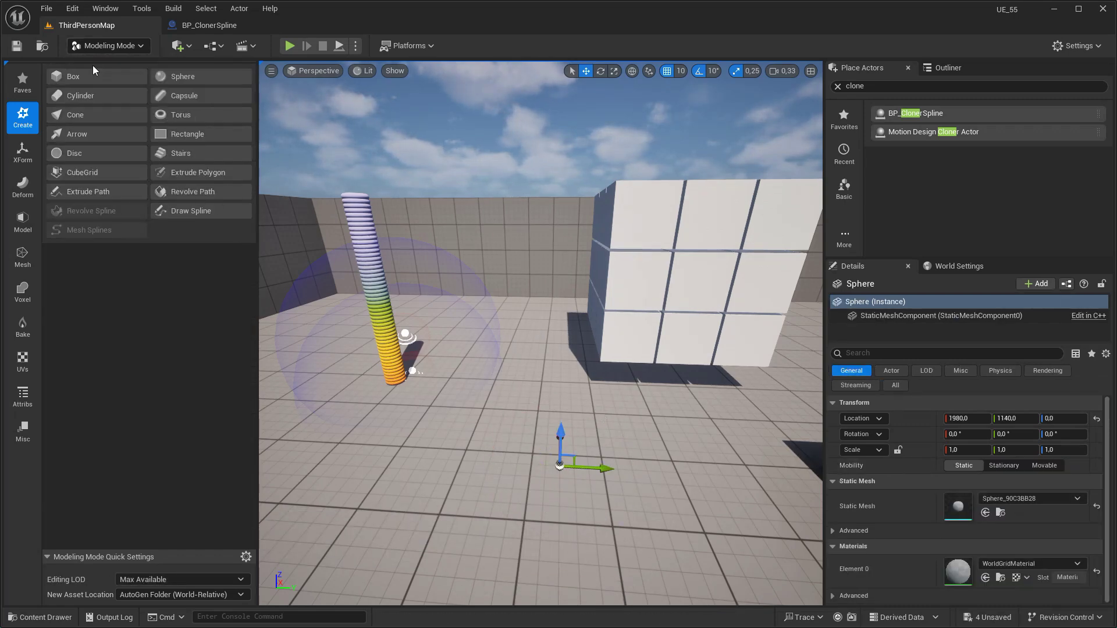
left_click(101, 65)
Locate the new sphere's mesh asset and assign it as the static mesh of DefaultClone2 under Cloner2
left_click(937, 67)
right_click(900, 197)
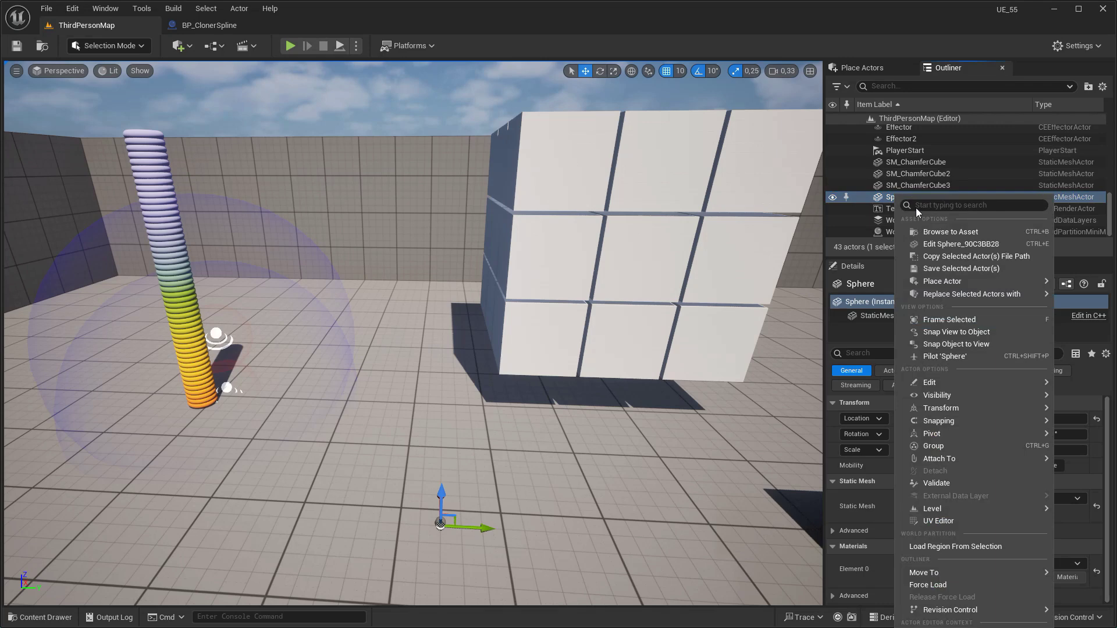
left_click(933, 232)
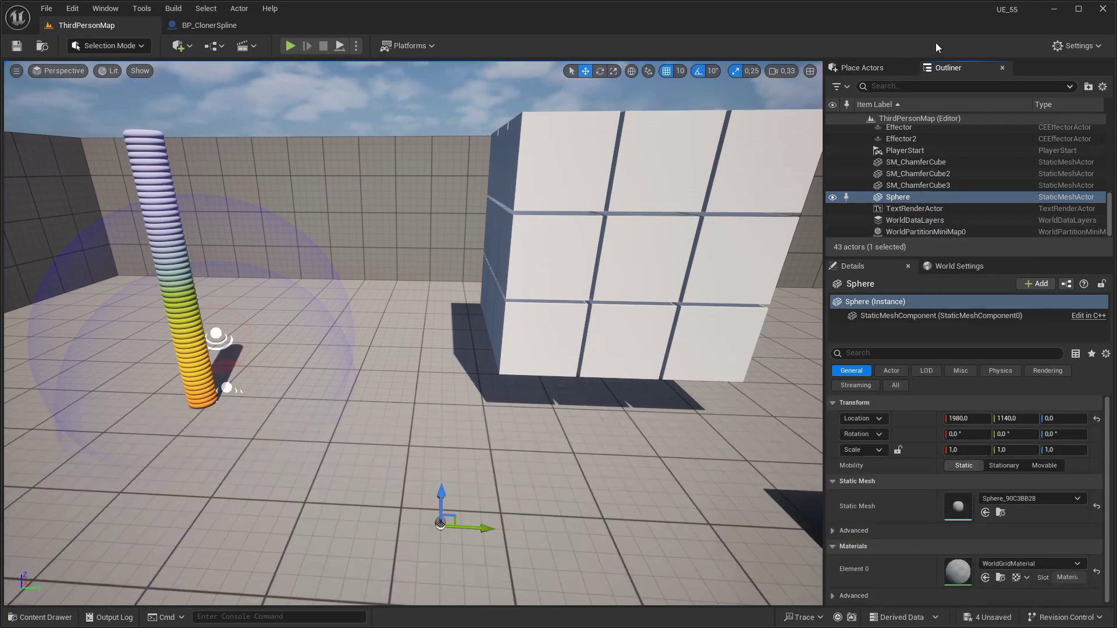
left_click(774, 194)
left_click(856, 211)
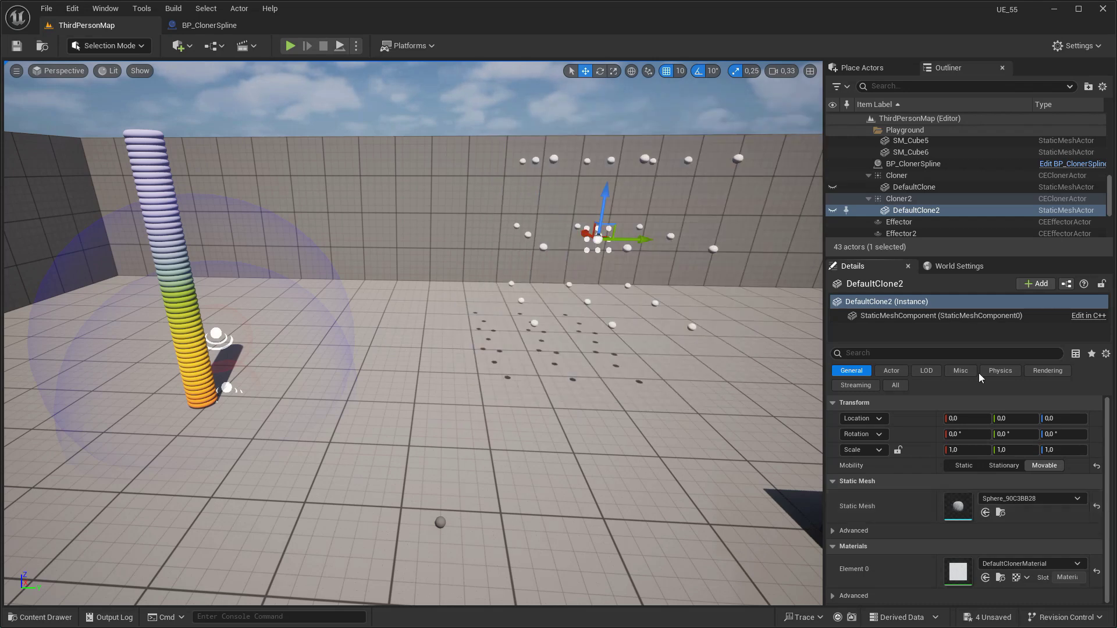
Set Cloner2's layout to Mesh with the Sphere actor as sample actor and a count of 10
left_click(907, 201)
scroll(989, 465, "down", 5)
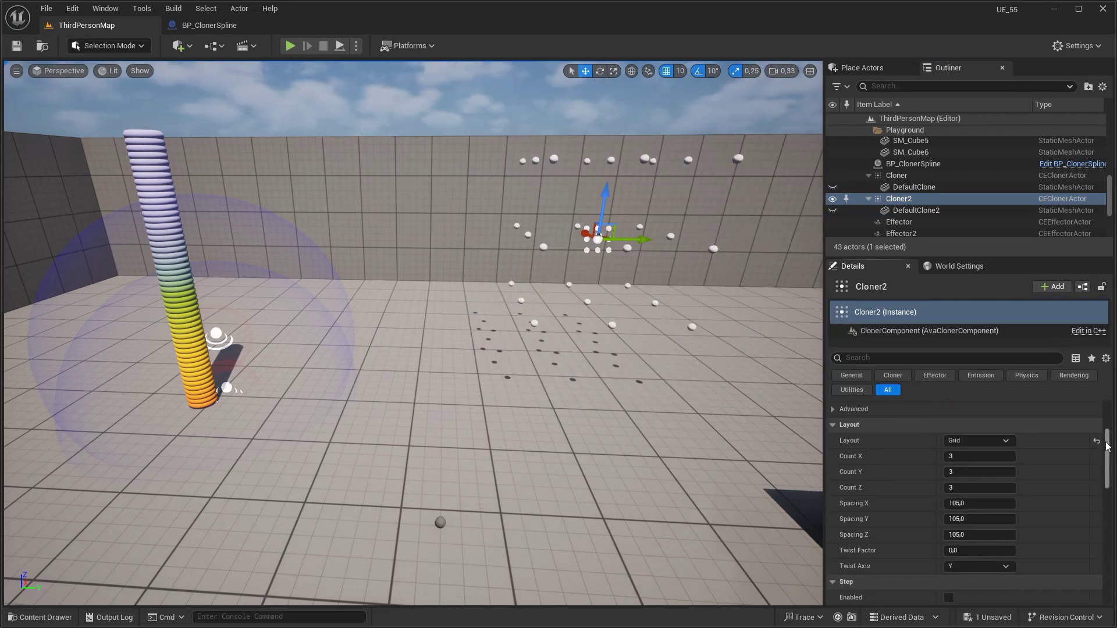
left_click(986, 426)
left_click(978, 504)
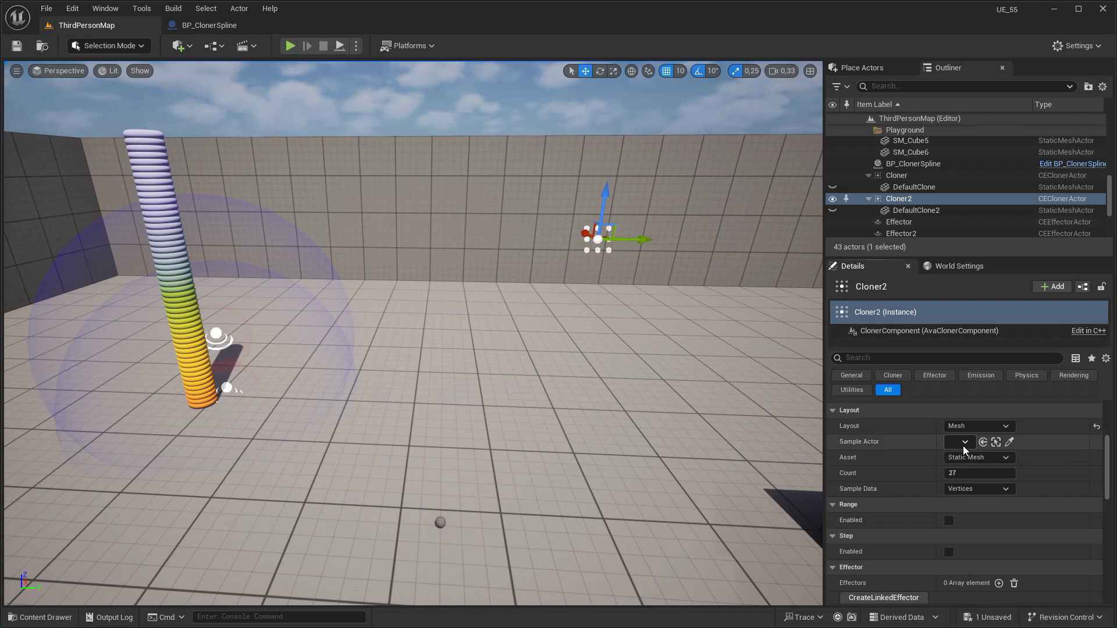
left_click(962, 443)
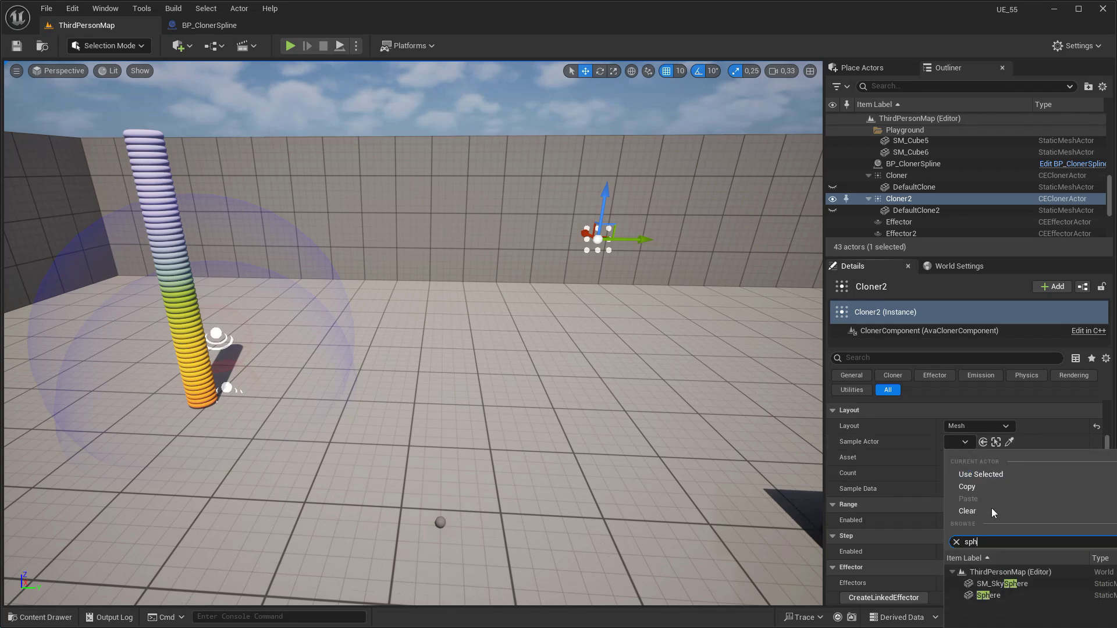
left_click(986, 598)
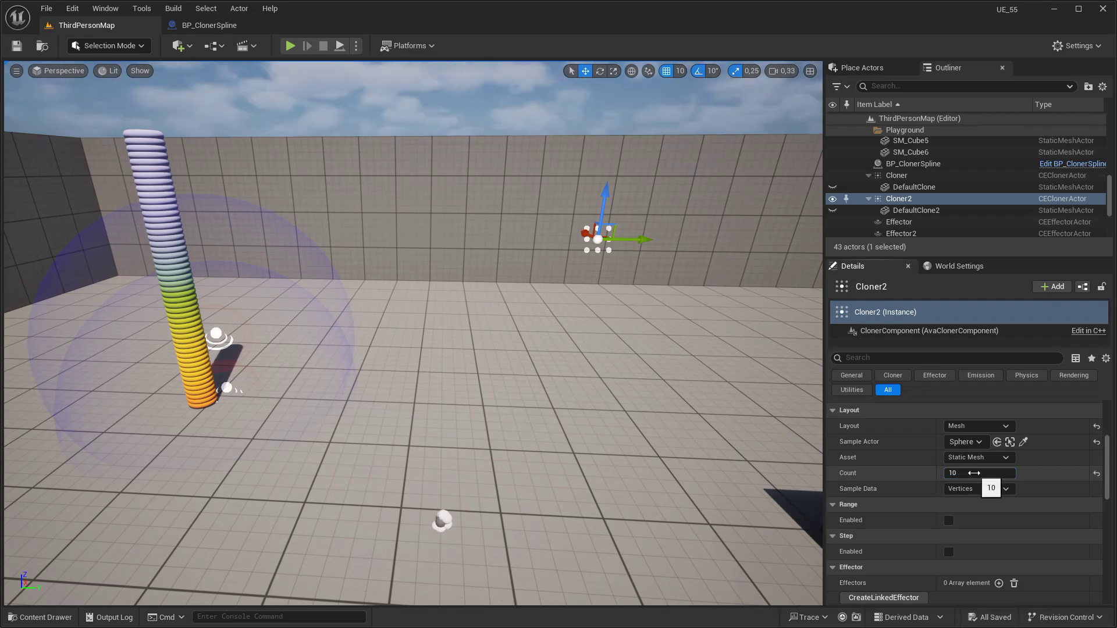
Set Cloner2's emission mode to Infinite with an emission interval of 0, and enable its lifetime
scroll(984, 442, "down", 5)
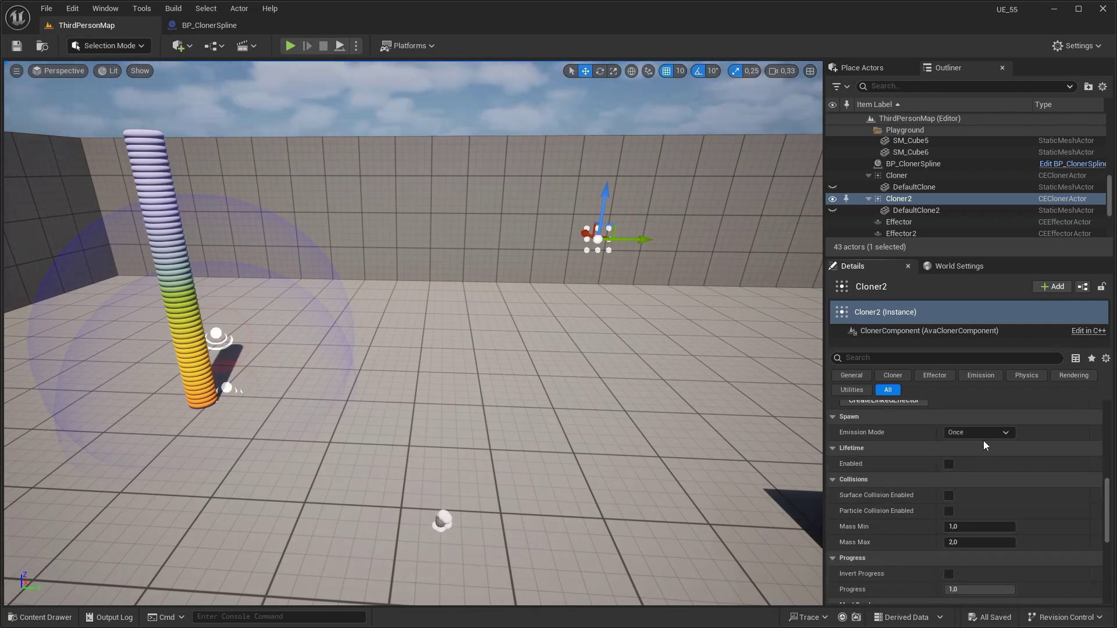
left_click(970, 466)
left_click(978, 448)
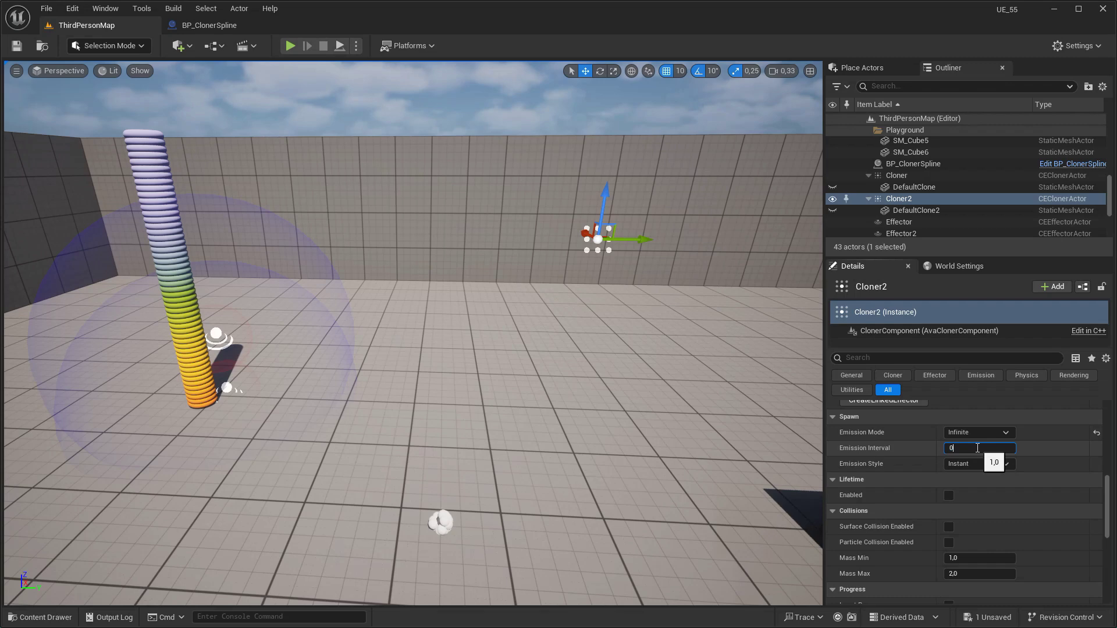
left_click(949, 495)
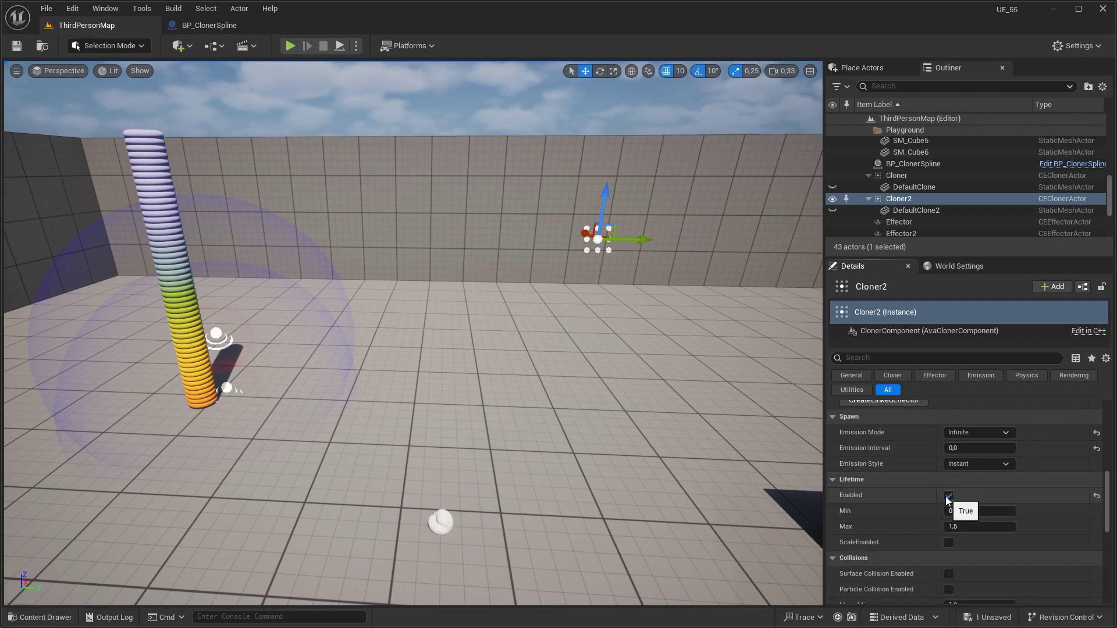
Select the Sphere actor and raise it to Z 330
right_click_drag(477, 502, 477, 511)
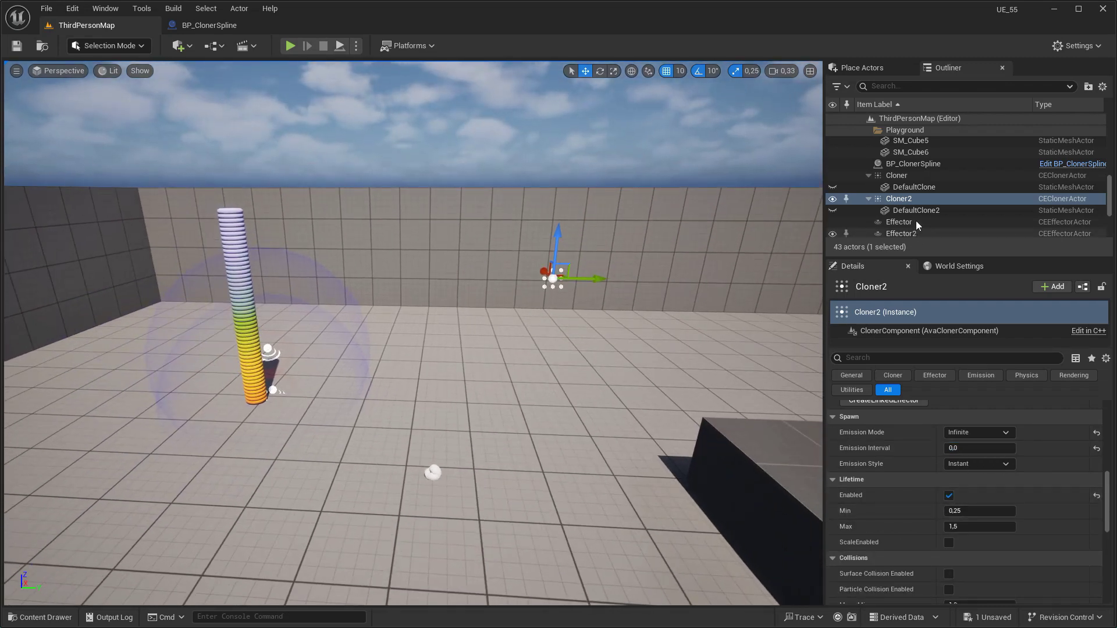
left_click(913, 164)
scroll(919, 221, "down", 3)
scroll(919, 225, "down", 3)
left_click(899, 198)
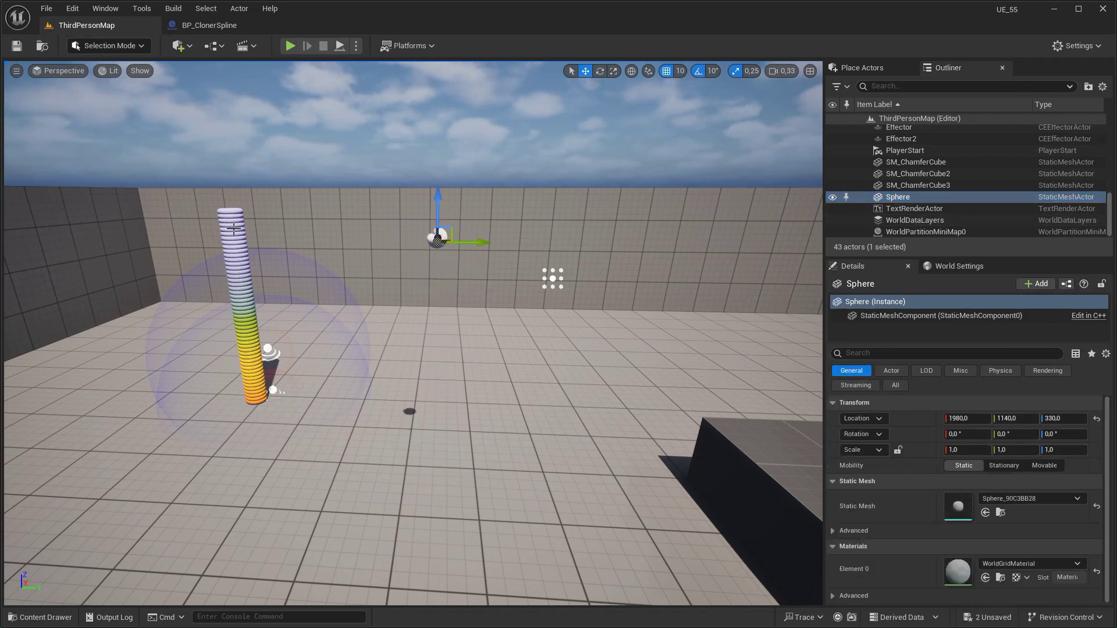
Copy the Cloner's location onto the Sphere actor and raise the sphere to Z 340 inside the top ring of the column
left_click(233, 228)
left_click(854, 424)
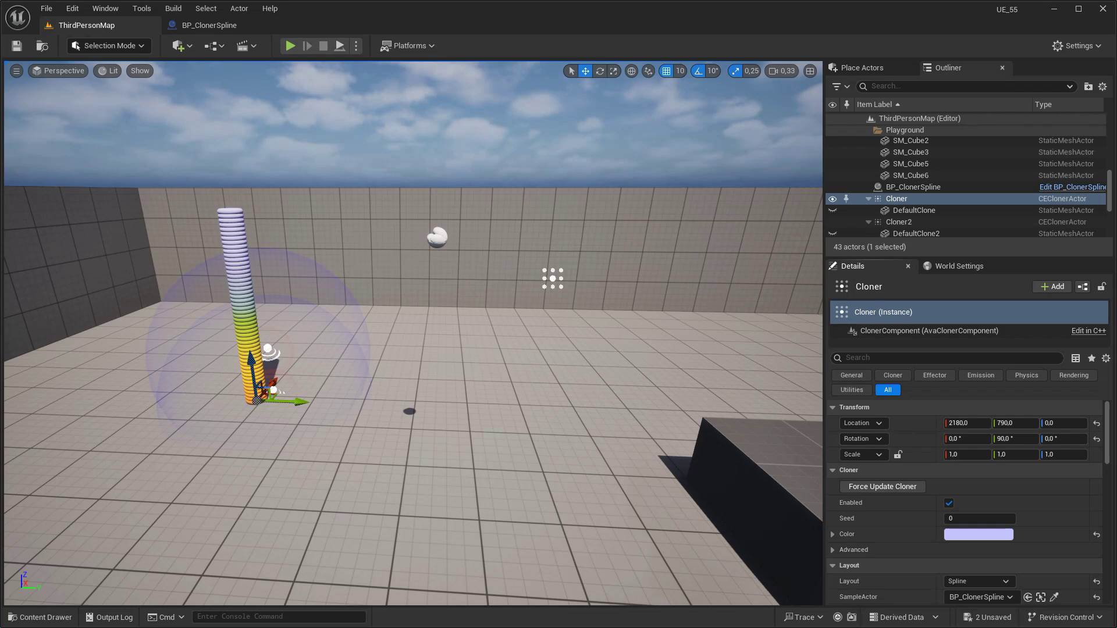
left_click(436, 238)
scroll(976, 220, "down", 4)
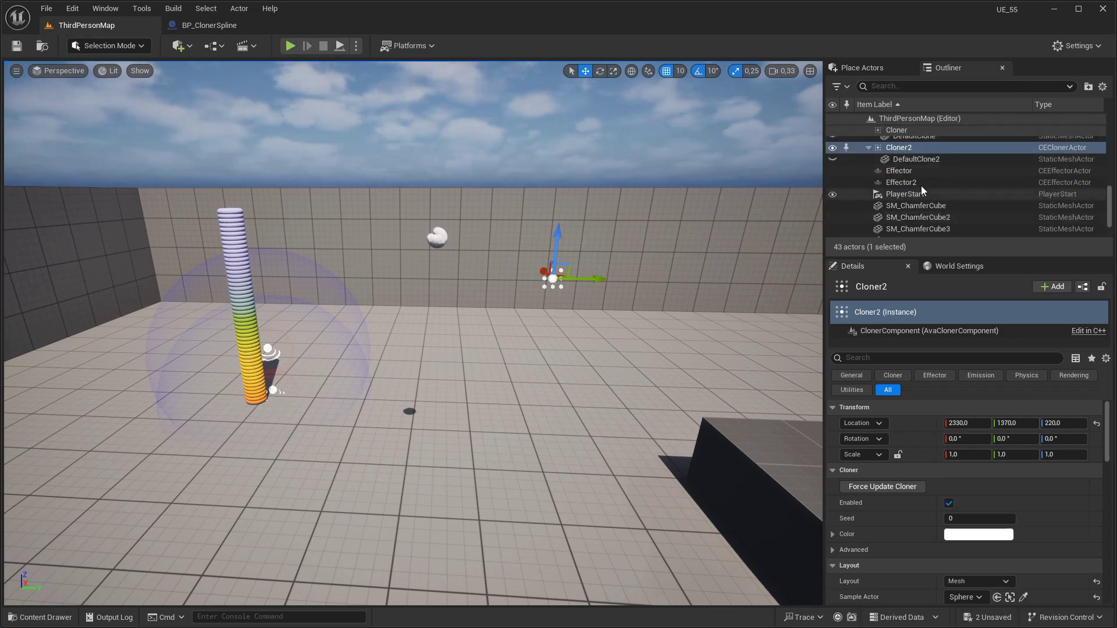
left_click(898, 222)
left_click(863, 418)
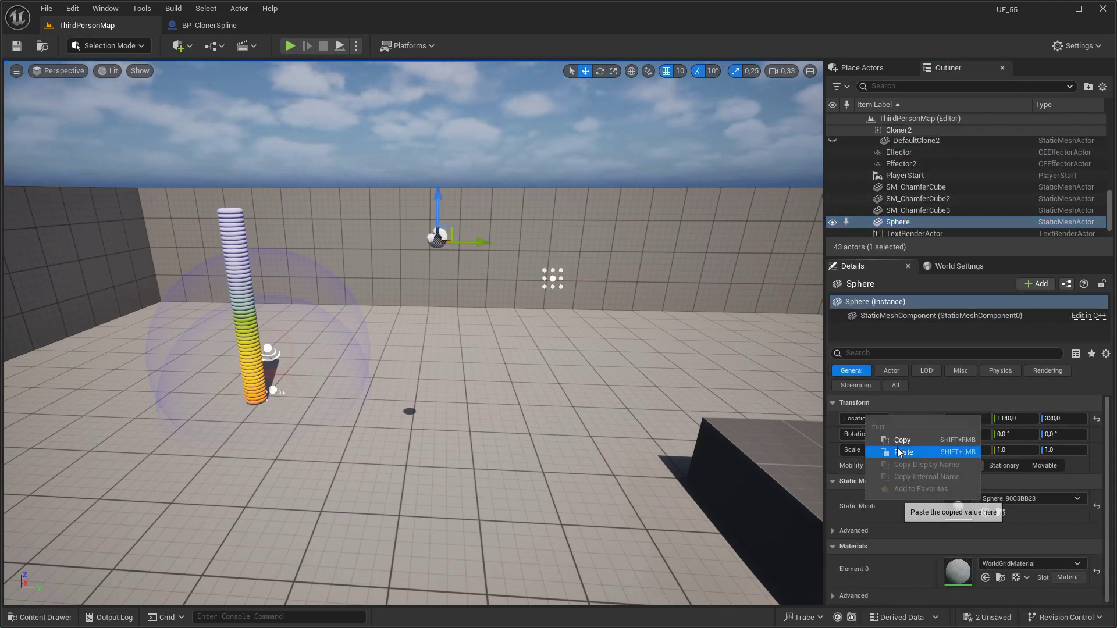
left_click(897, 447)
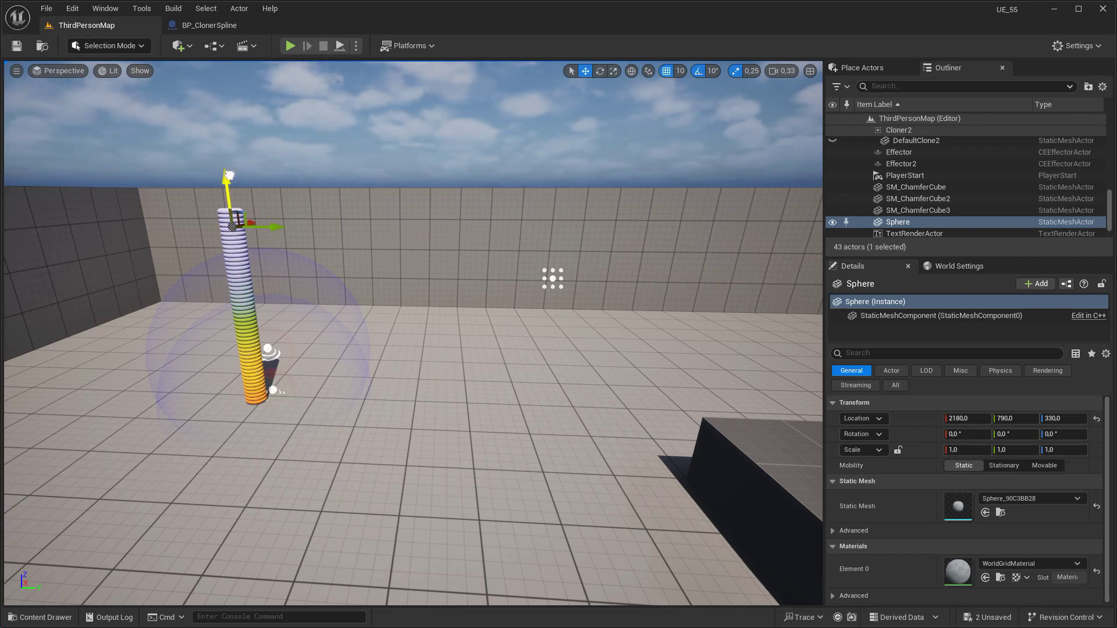
key("f")
mouse_move(414, 282)
left_mouse_down()
mouse_move(412, 210)
mouse_move(414, 258)
left_mouse_up()
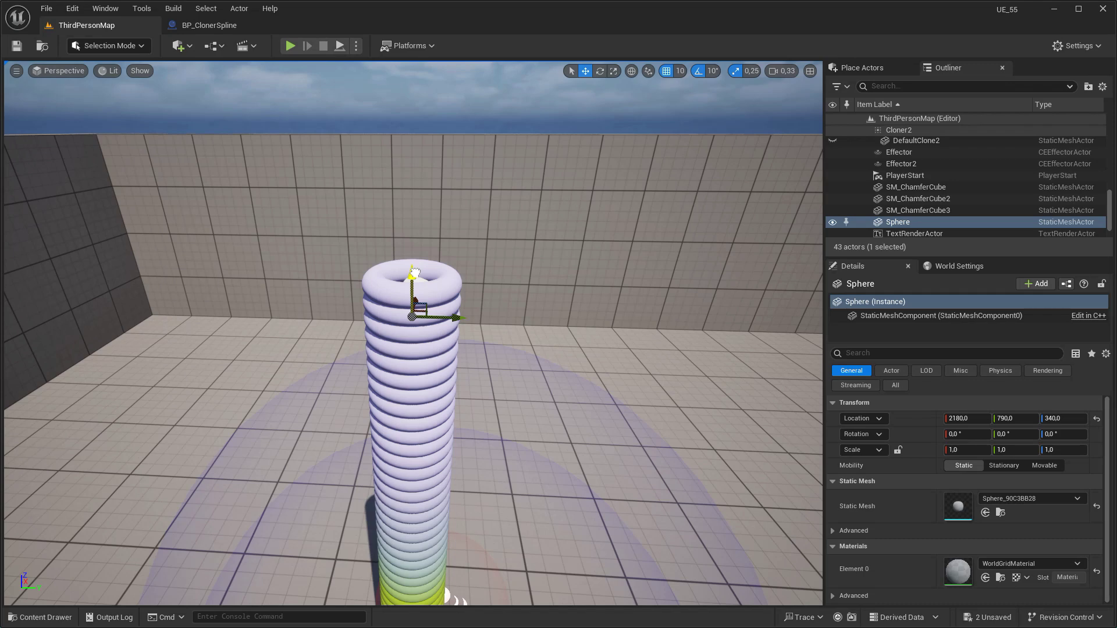
Place a third Motion Design Effector Actor on the floor beside the ring column
left_click(879, 64)
left_click(893, 87)
type("effe")
left_click_drag(922, 117, 606, 421)
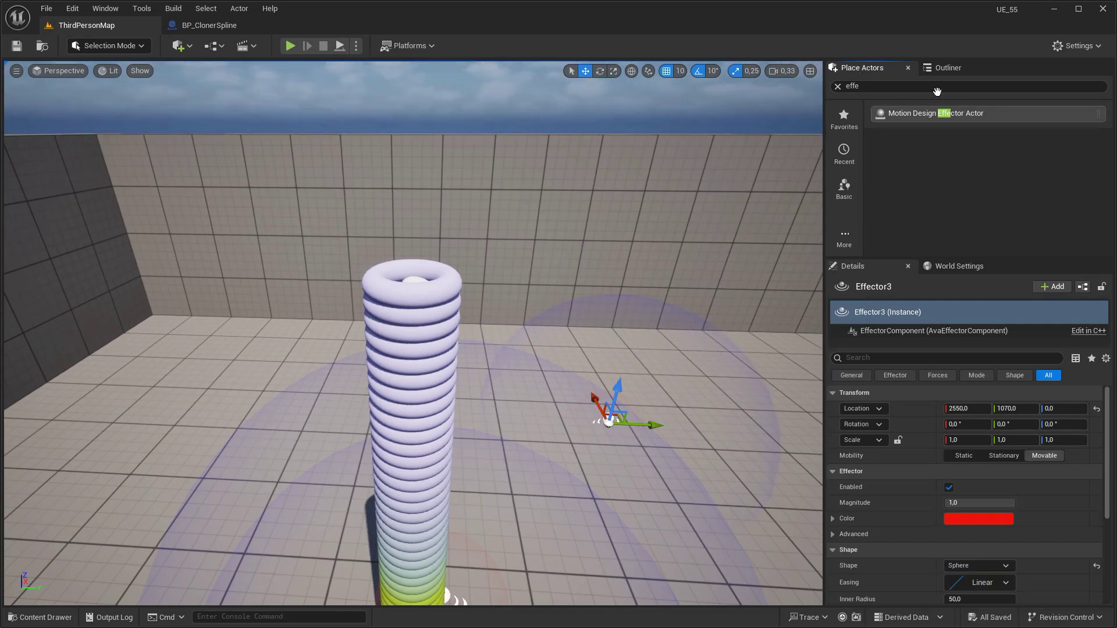
Parent Effector3 to the first Effector and reset its relative location
left_click(948, 68)
left_click(900, 177)
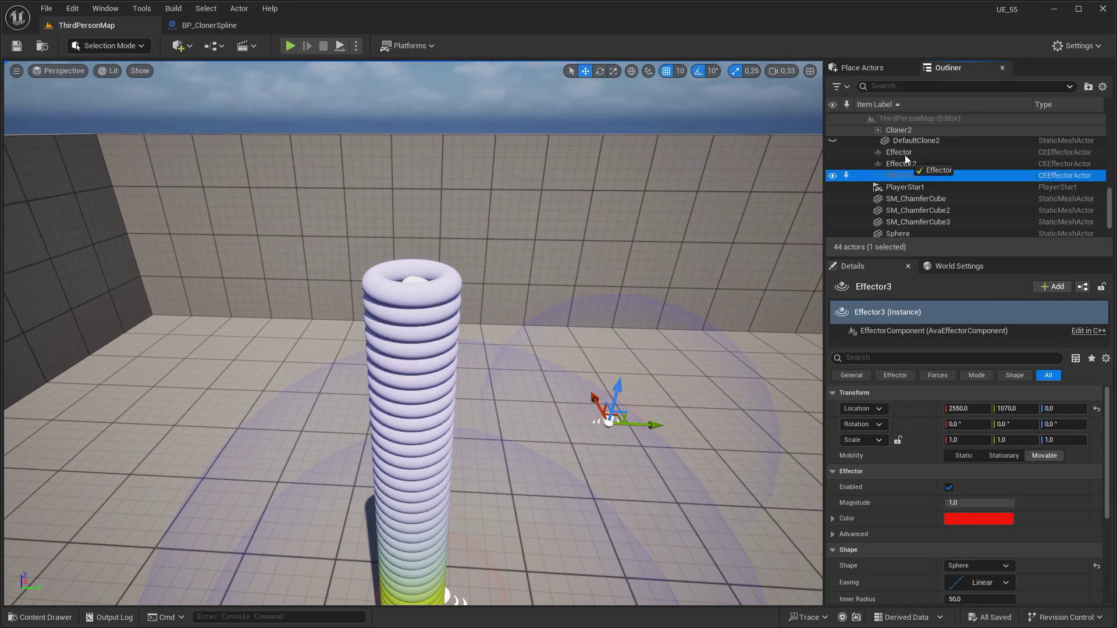
left_click_drag(905, 155, 905, 155)
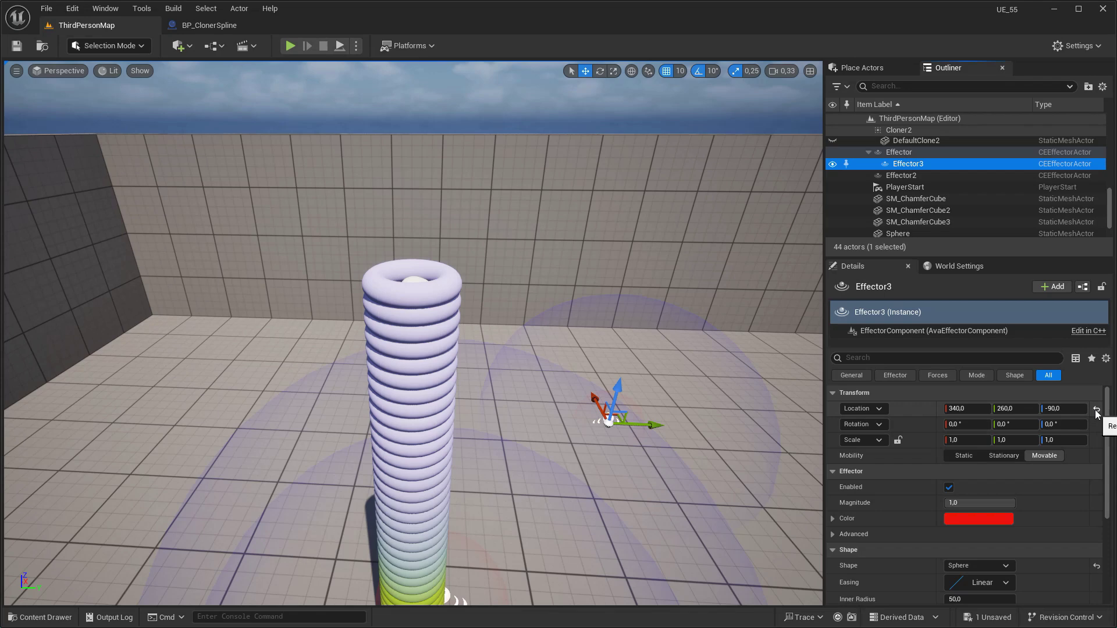
Set Effector3's mode to Push with a strength of 200 on all axes and enable its forces
left_click_drag(1107, 418, 1052, 490)
left_click(983, 501)
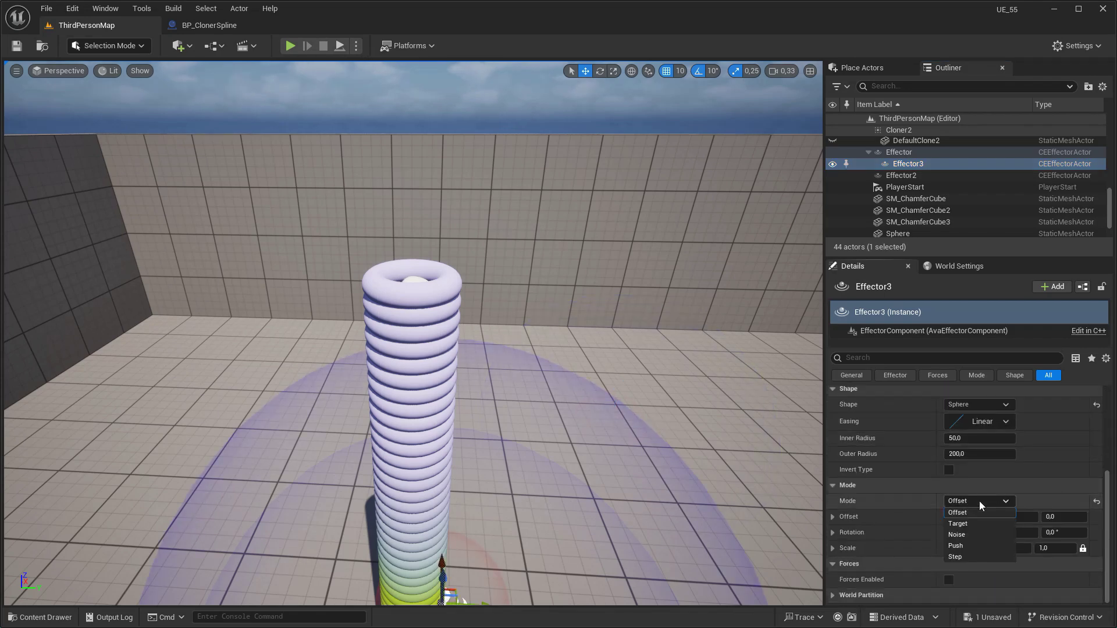
left_click(965, 547)
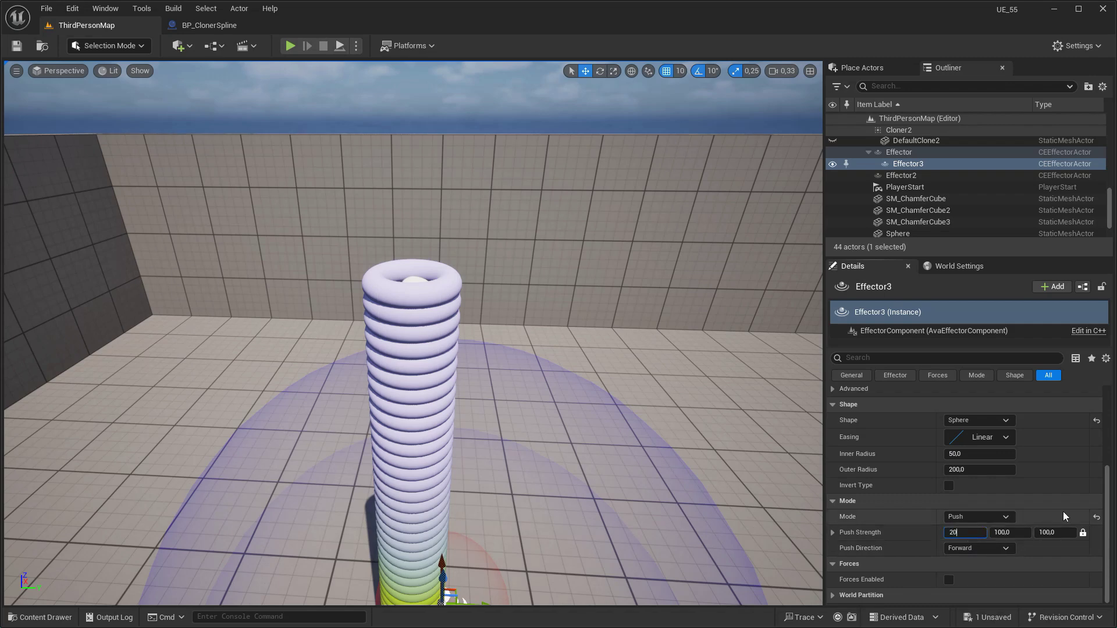
left_click(948, 580)
scroll(903, 508, "down", 5)
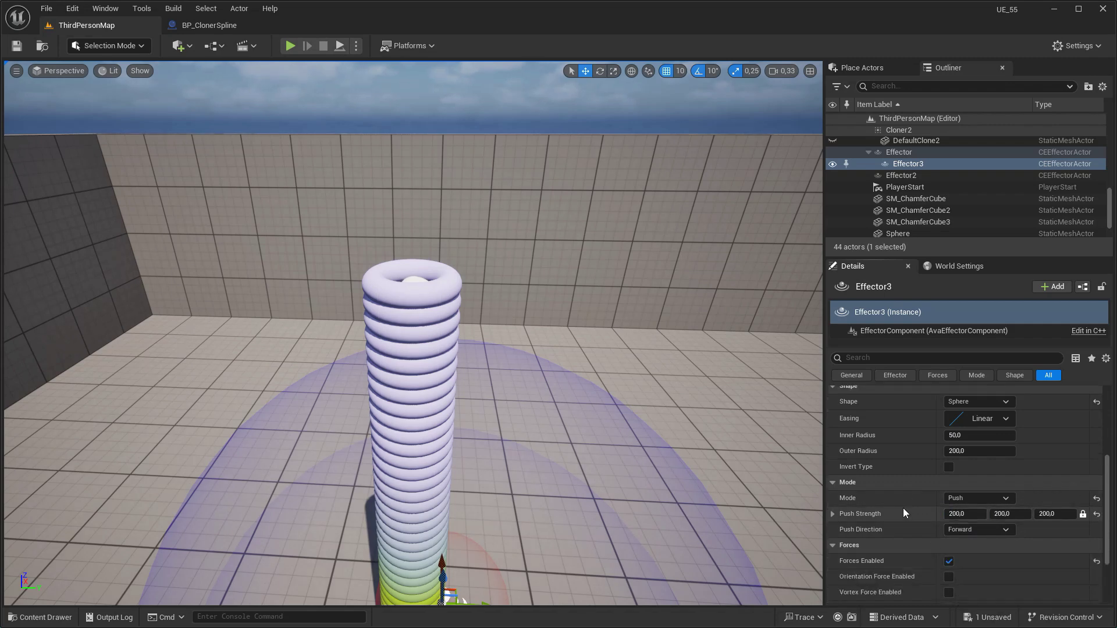
Enable Effector3's gravity force and set its Z acceleration to 200
left_click(948, 549)
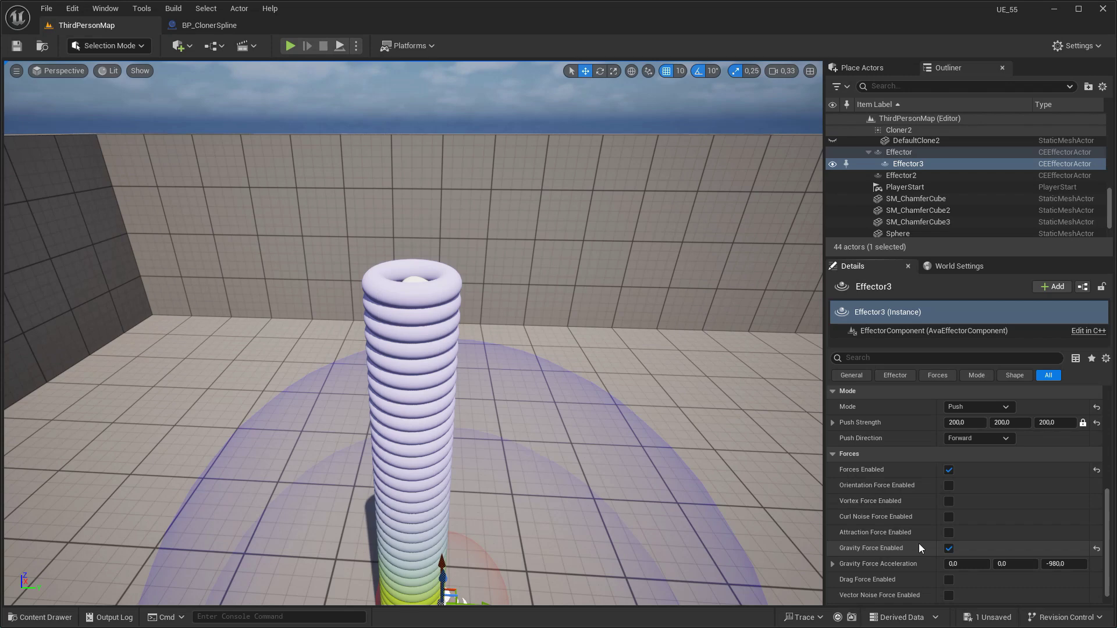
left_click(1080, 565)
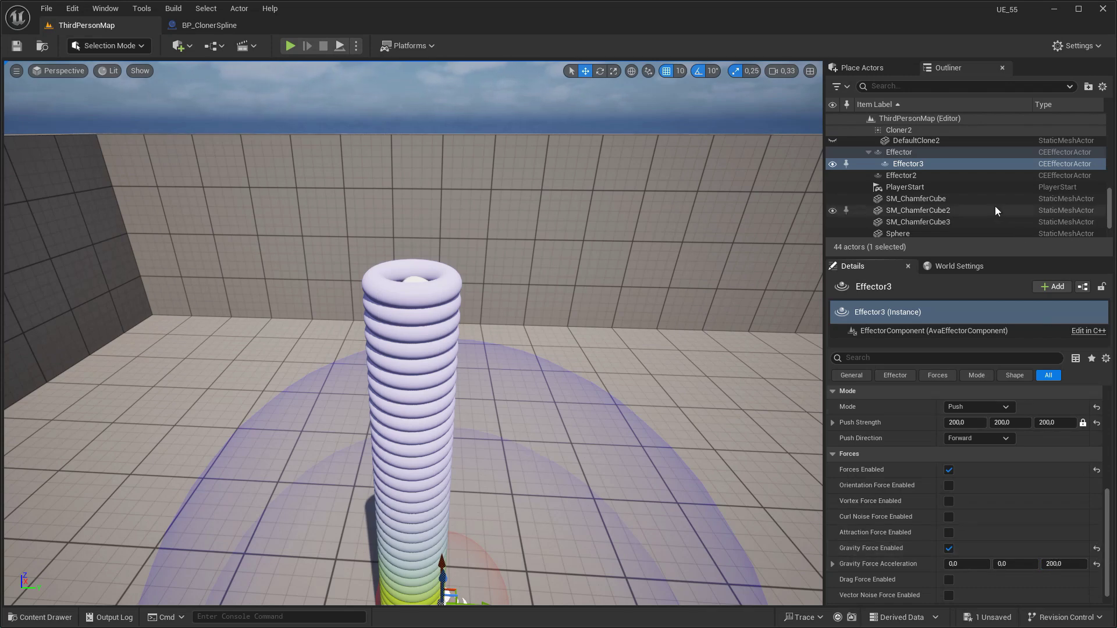
Add an entry to Cloner2's effectors list and assign Effector3 to it
scroll(1105, 205, "up", 1)
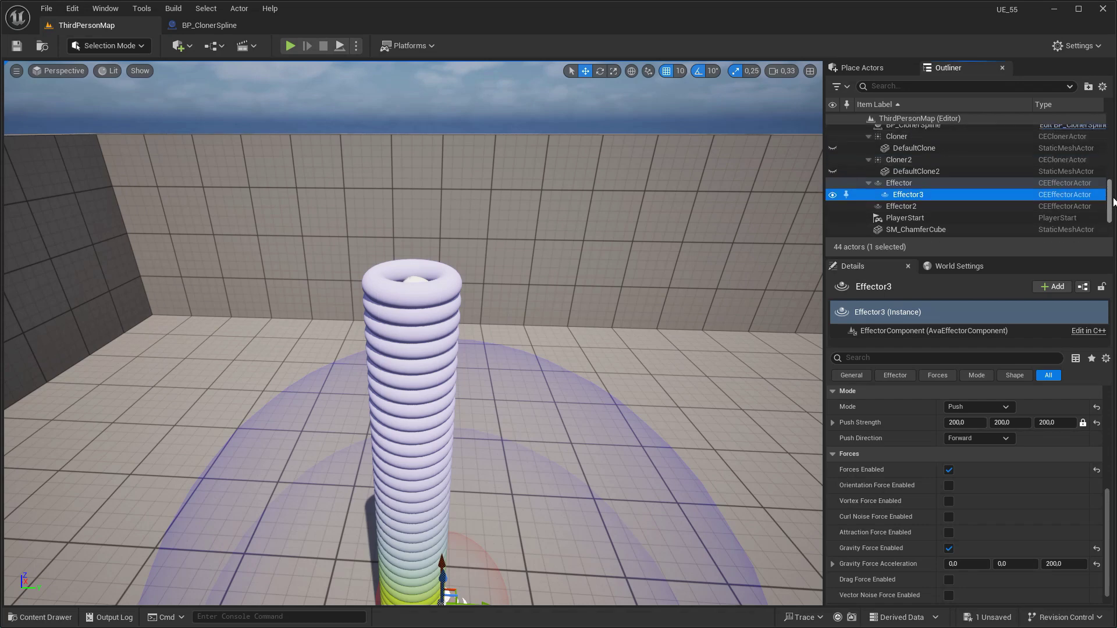
left_click(909, 160)
left_click_drag(1107, 482, 1107, 490)
left_click(999, 455)
left_click(960, 471)
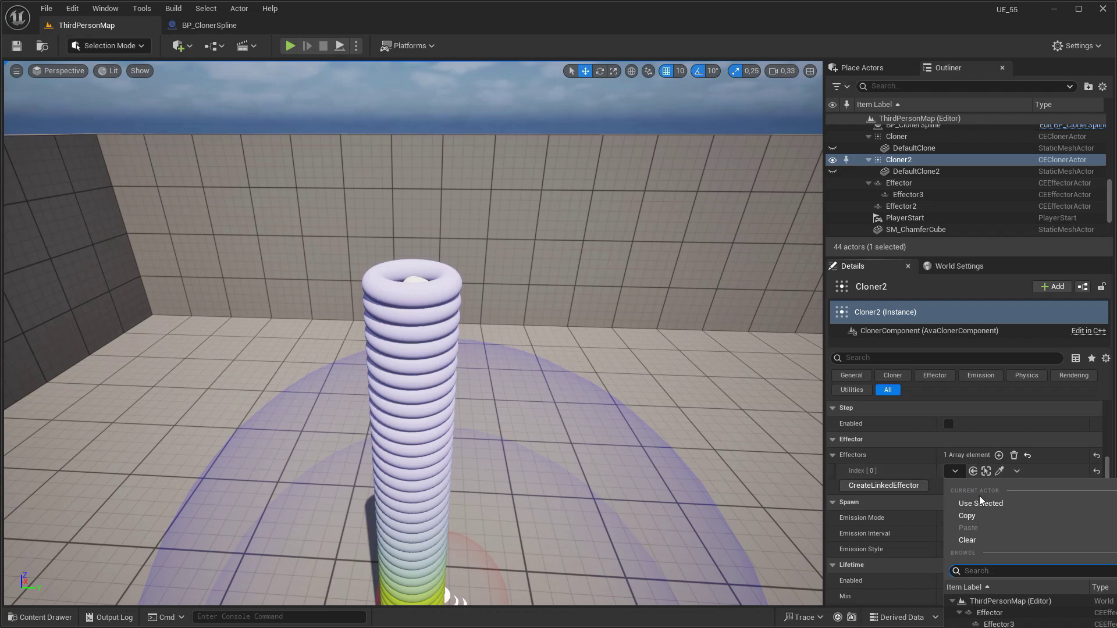
left_click(1001, 623)
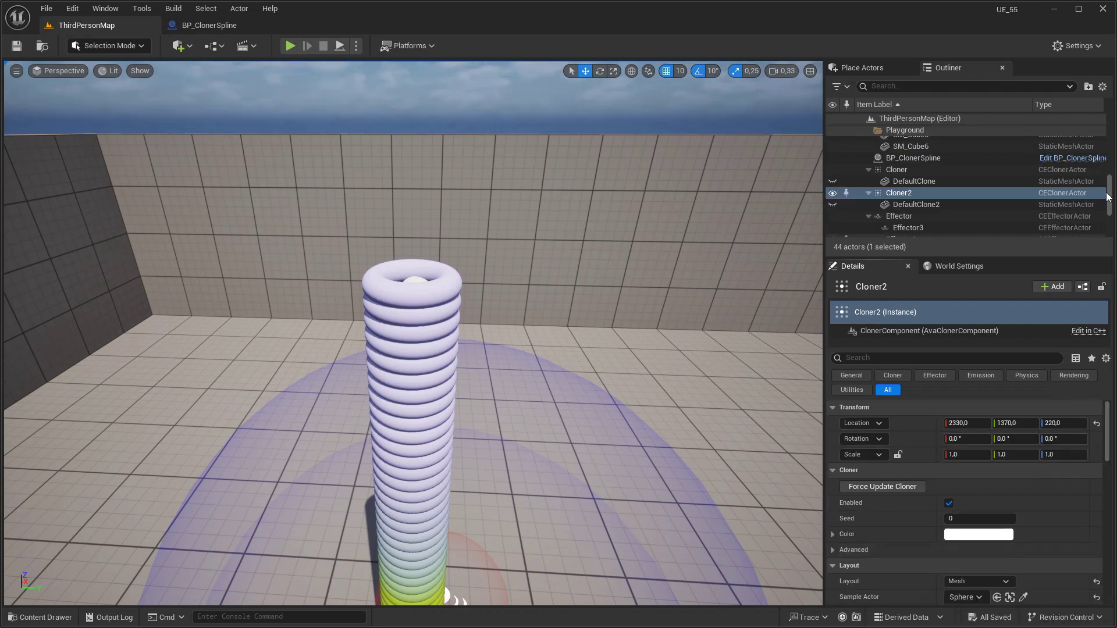
Find the Sphere actor's hidden settings and enable Actor Hidden In Game
left_click_drag(1109, 194, 1109, 216)
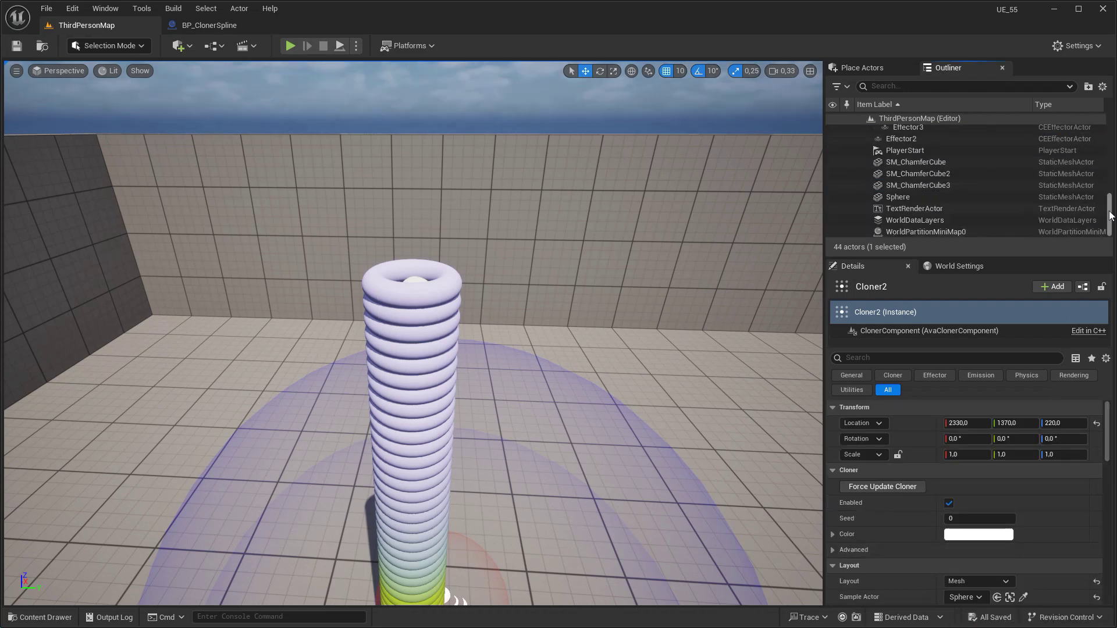
left_click(899, 198)
left_click(898, 353)
type("v")
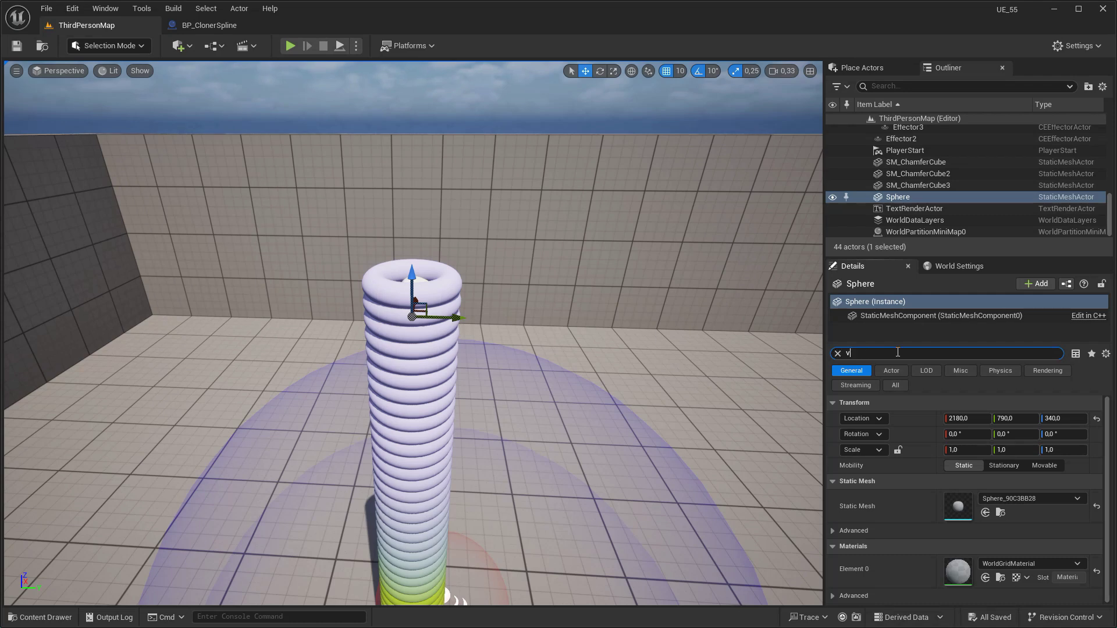
type("isi")
left_click(893, 352)
type("hid")
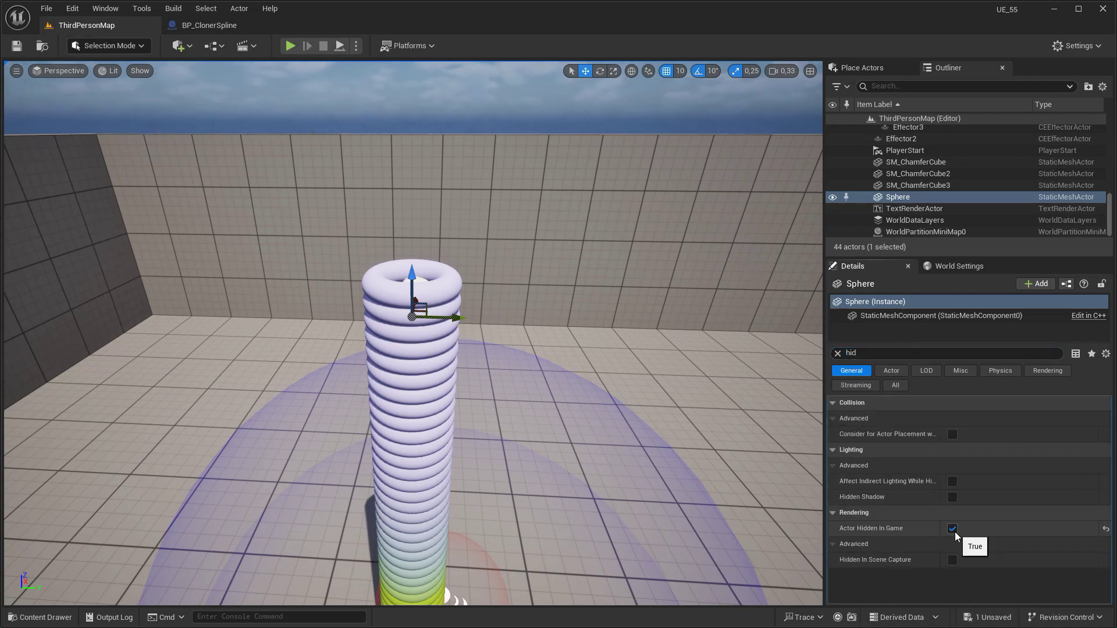
left_click(838, 353)
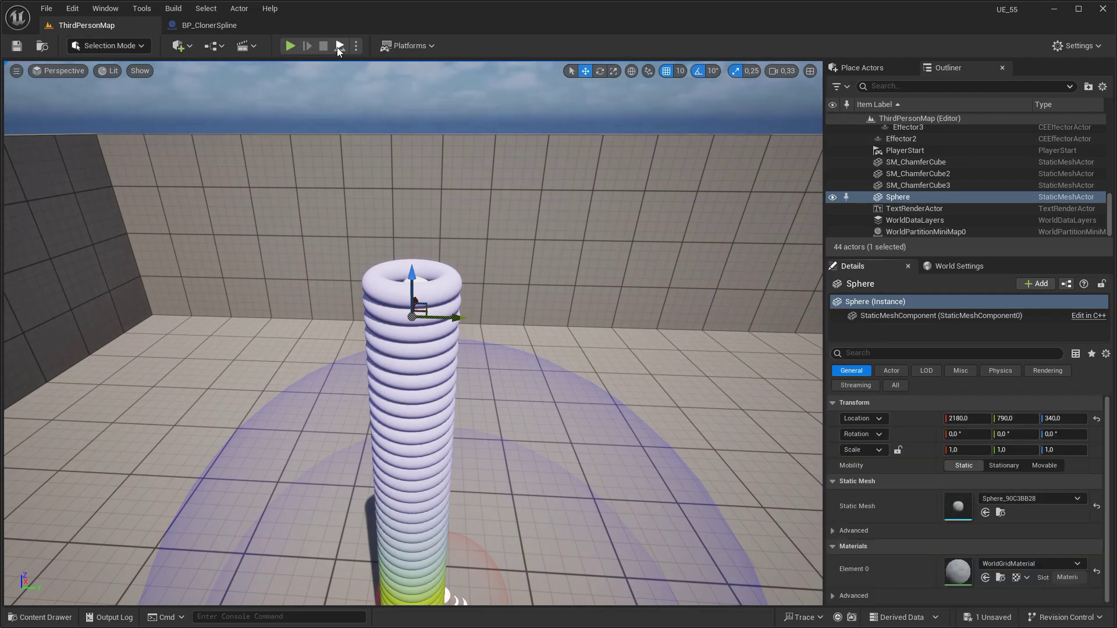
Simulate the level and examine from several angles how the small spheres emit around the ring column
left_click(338, 46)
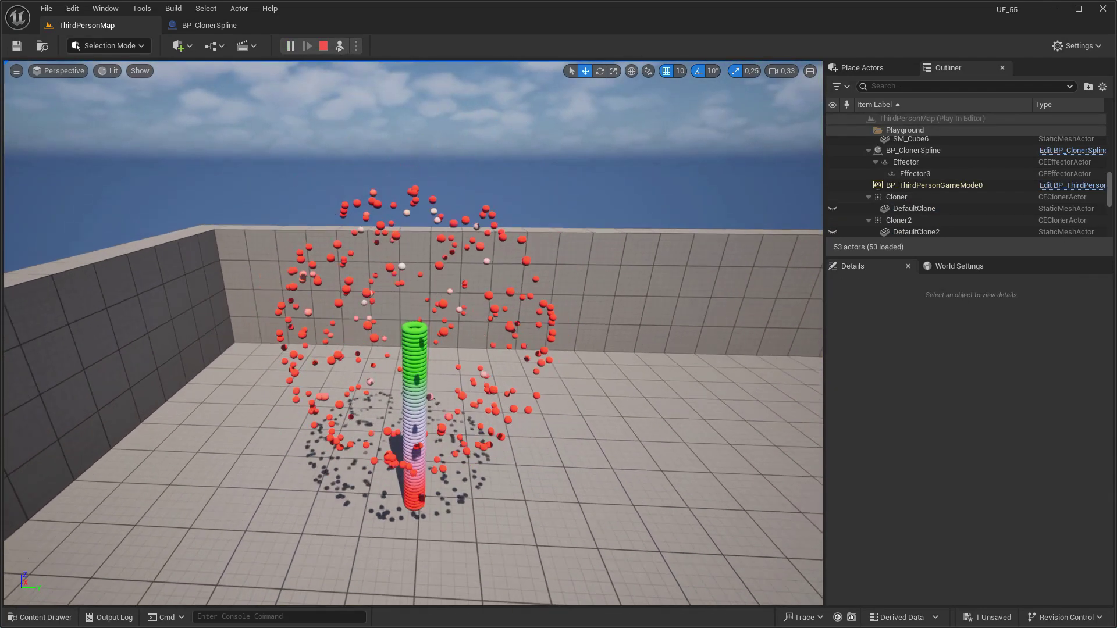
right_click_drag(506, 301, 512, 238)
right_click_drag(507, 298, 501, 310)
key("e")
key("w")
right_click_drag(425, 222, 426, 238)
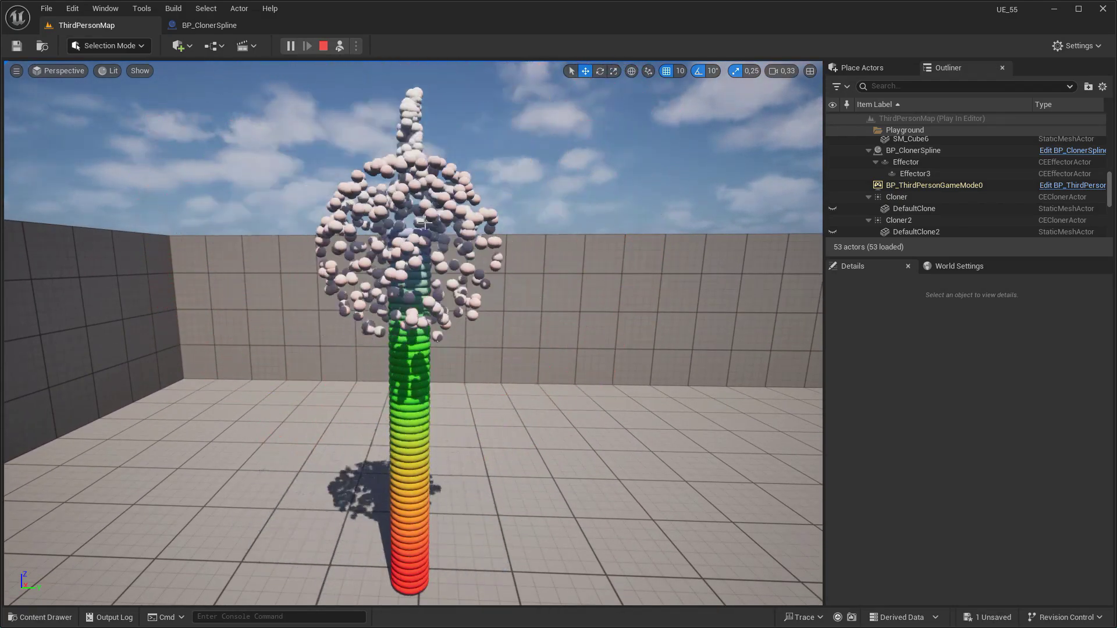
left_click(325, 45)
Play the level and walk the character up to the ring column and away again to check the effectors
left_click(290, 46)
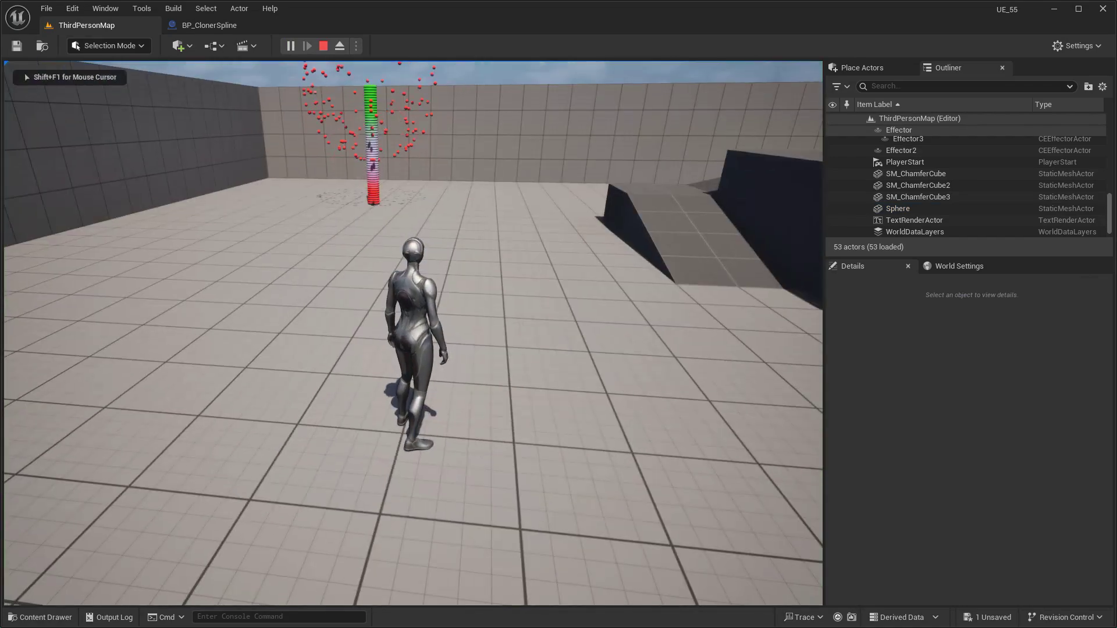
key("w")
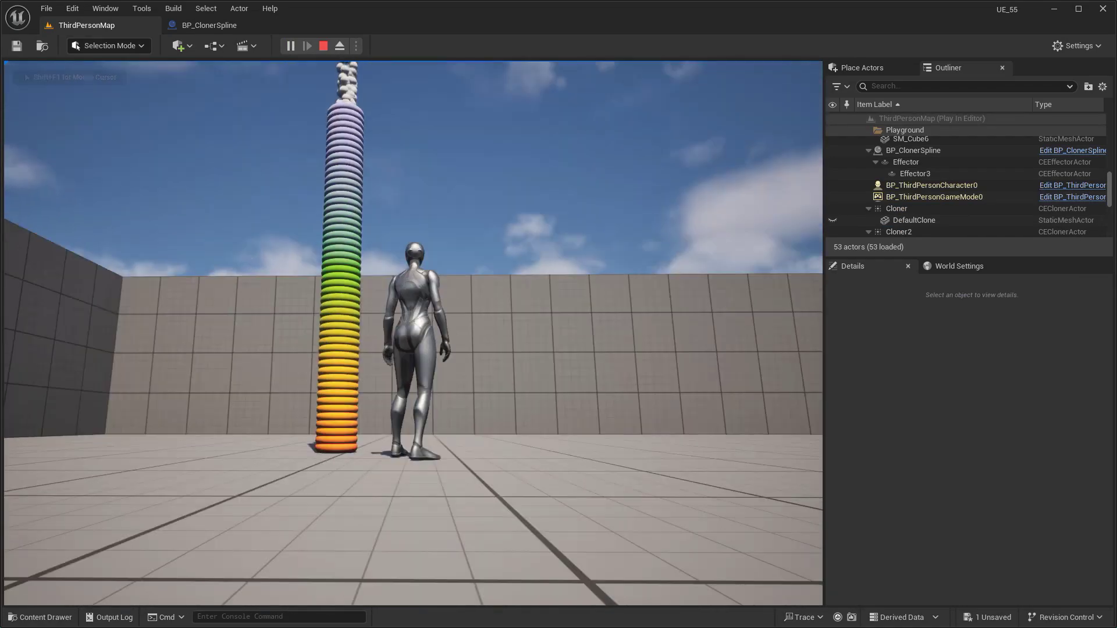
key("s")
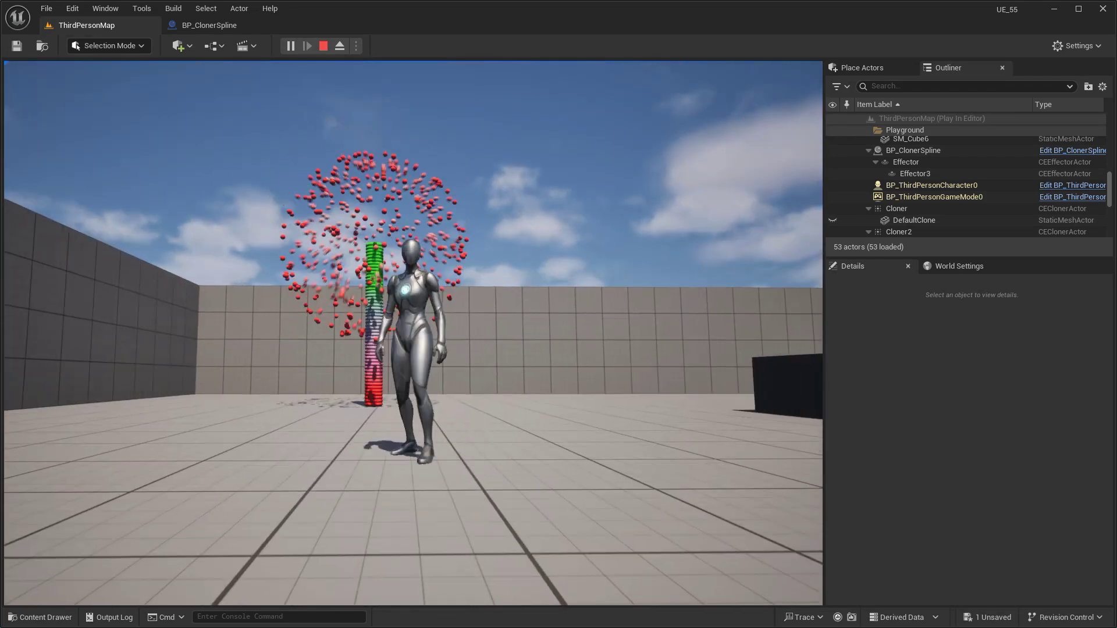
key("Escape")
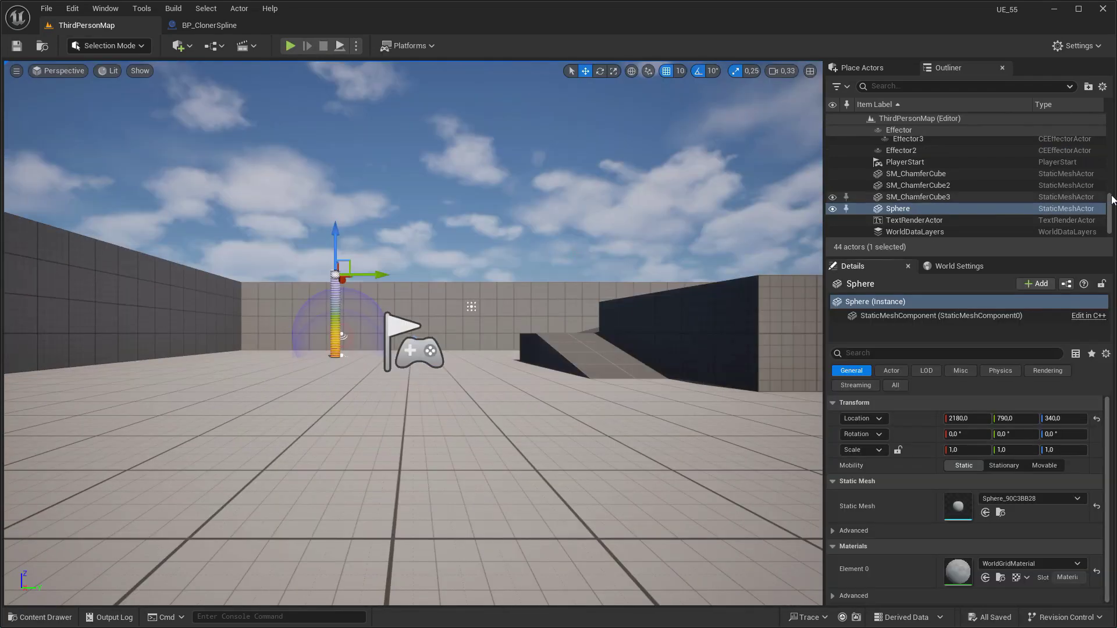
Set Effector3's outer radius to 100 and simulate the level to check the sphere emission
scroll(1113, 199, "up", 1)
left_click(916, 170)
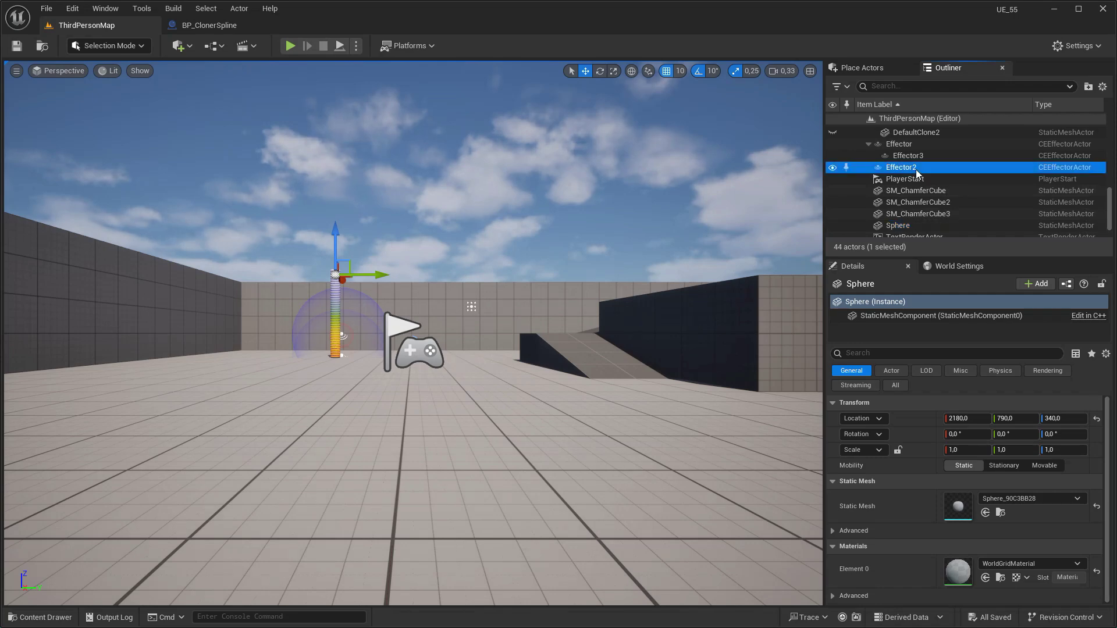
double_click(907, 156)
right_click_drag(485, 325, 485, 324)
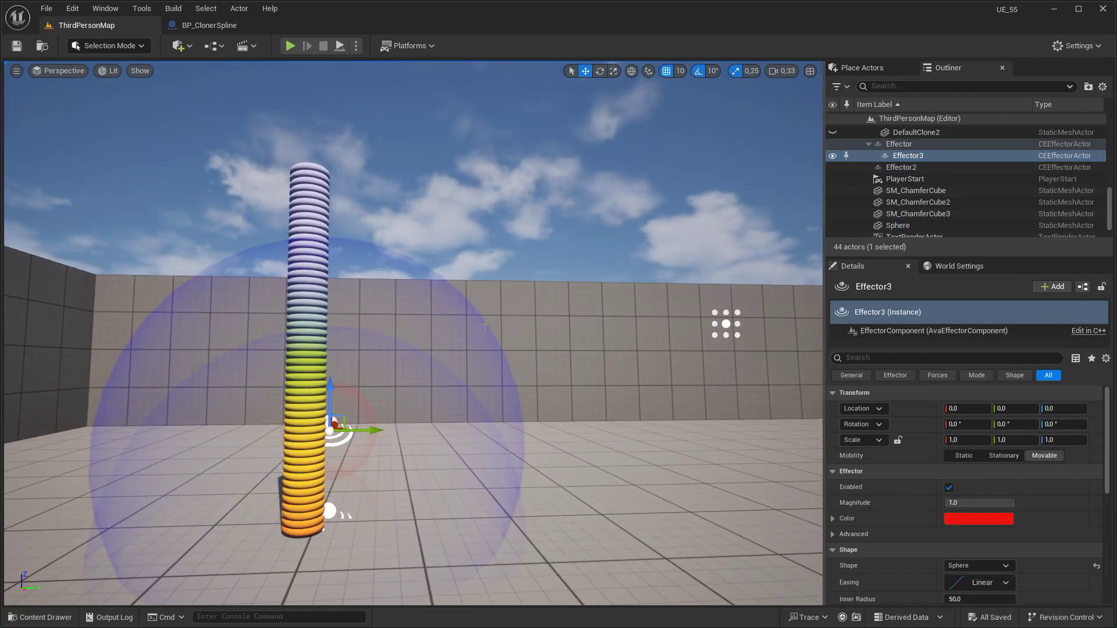
scroll(1012, 493, "down", 4)
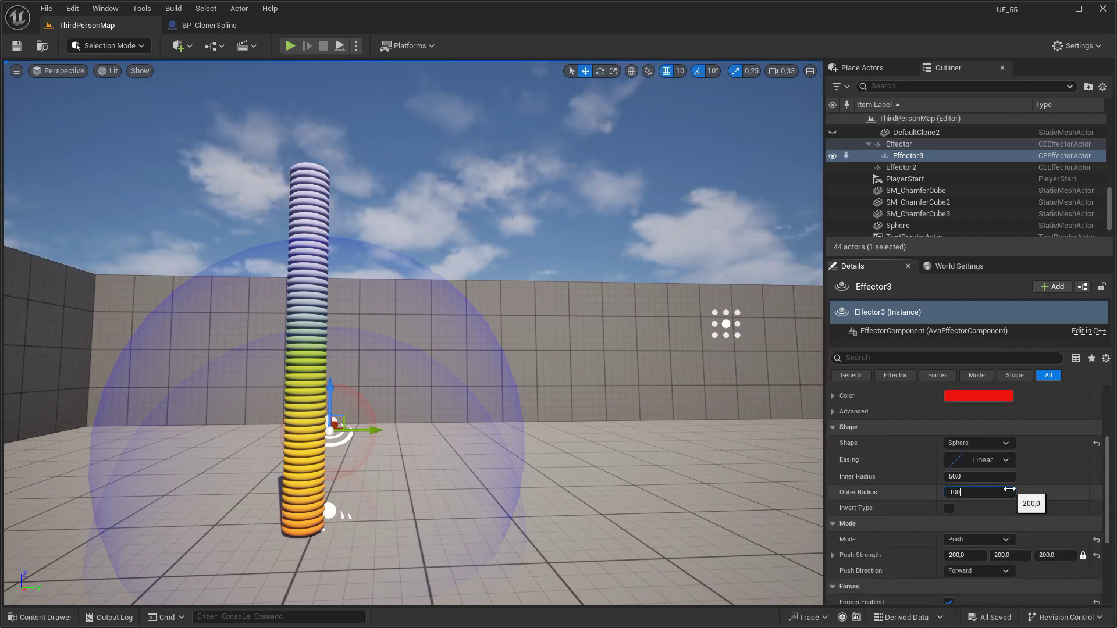
left_click(338, 48)
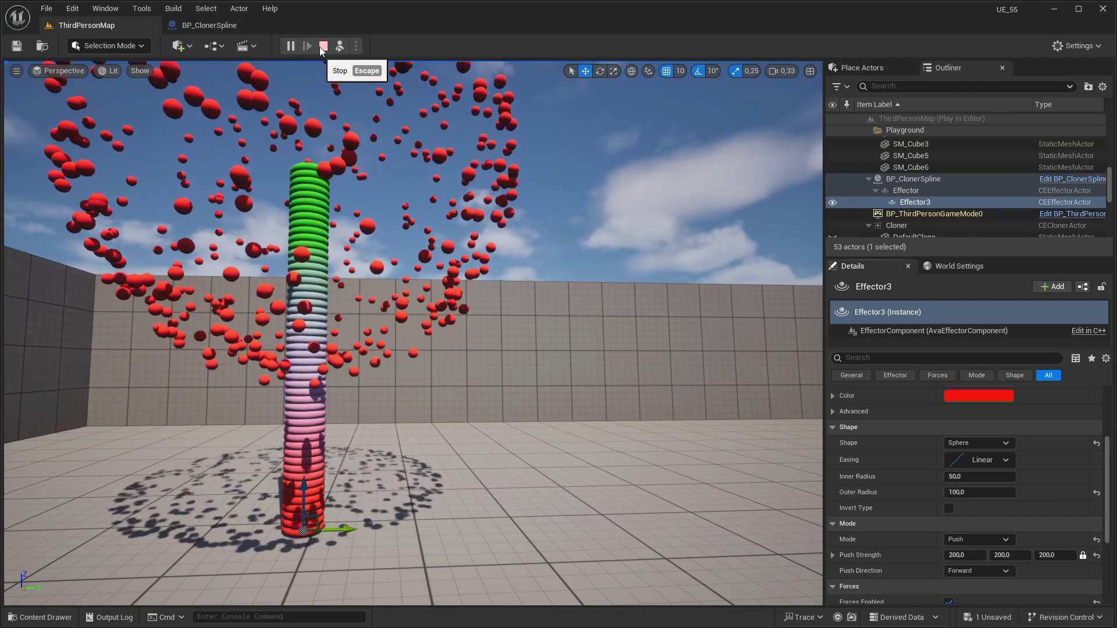
left_click(323, 46)
Find and enable the experimental Motion Design plugin, accept the warning and restart the editor
left_click(72, 8)
left_click(97, 203)
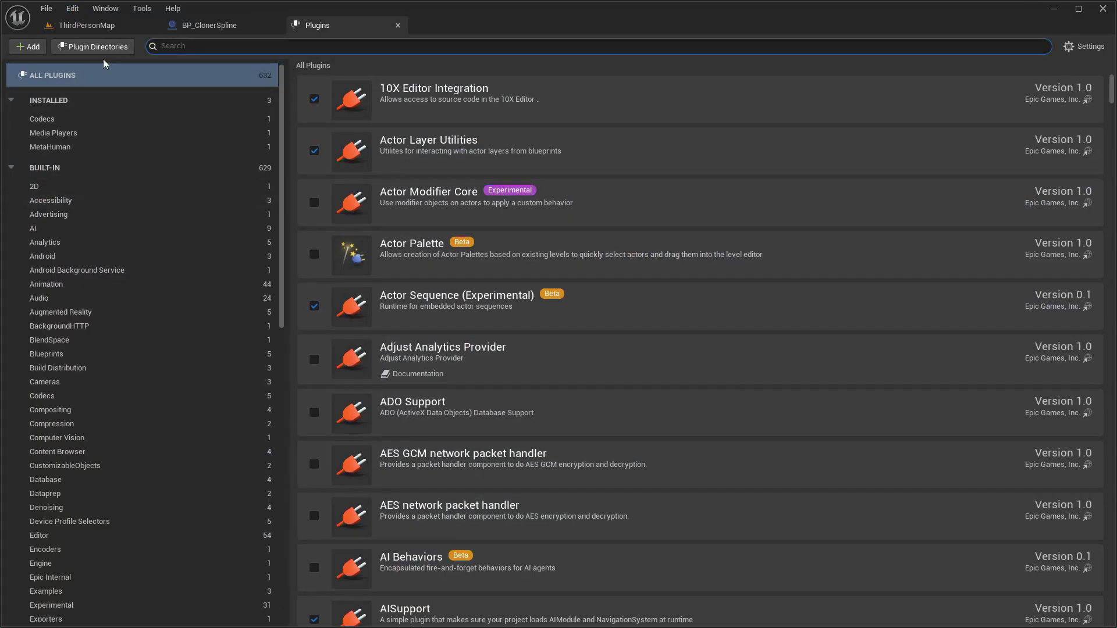
type("motion des")
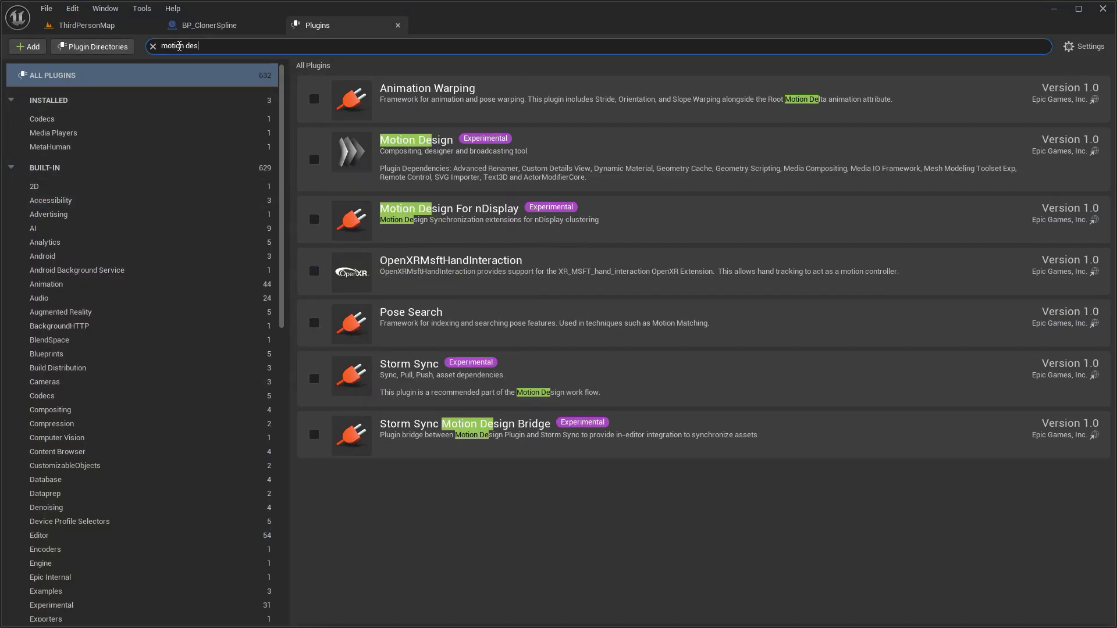
left_click(314, 160)
left_click(605, 384)
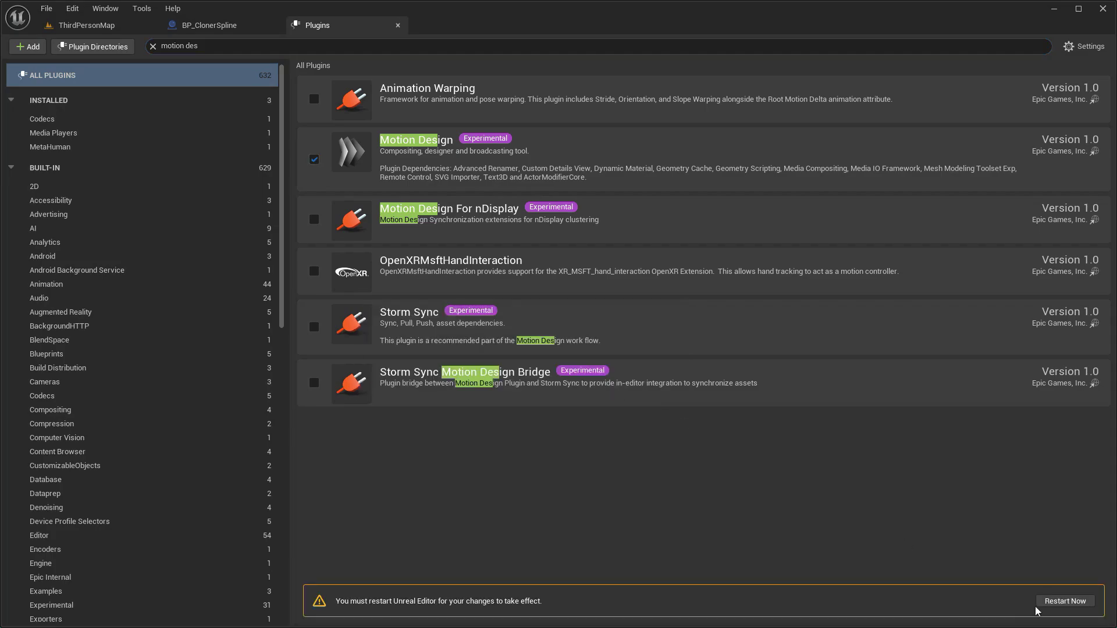
left_click(1039, 608)
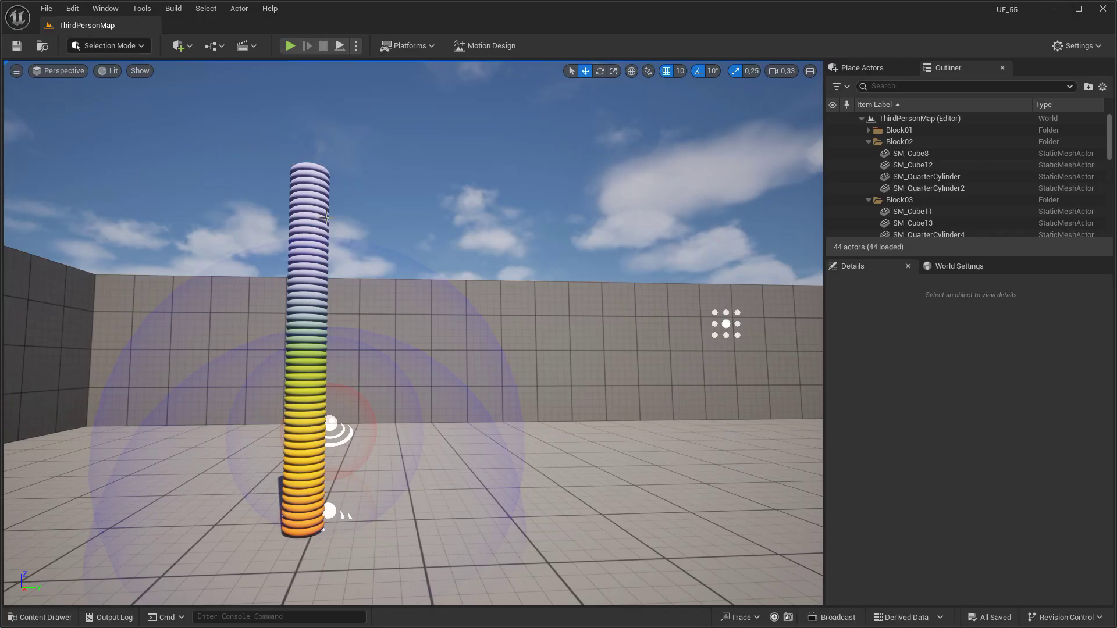
Switch to Motion Design mode and add a Wiggle animator to the ring column's Cloner
left_click(902, 204)
scroll(914, 181, "down", 1)
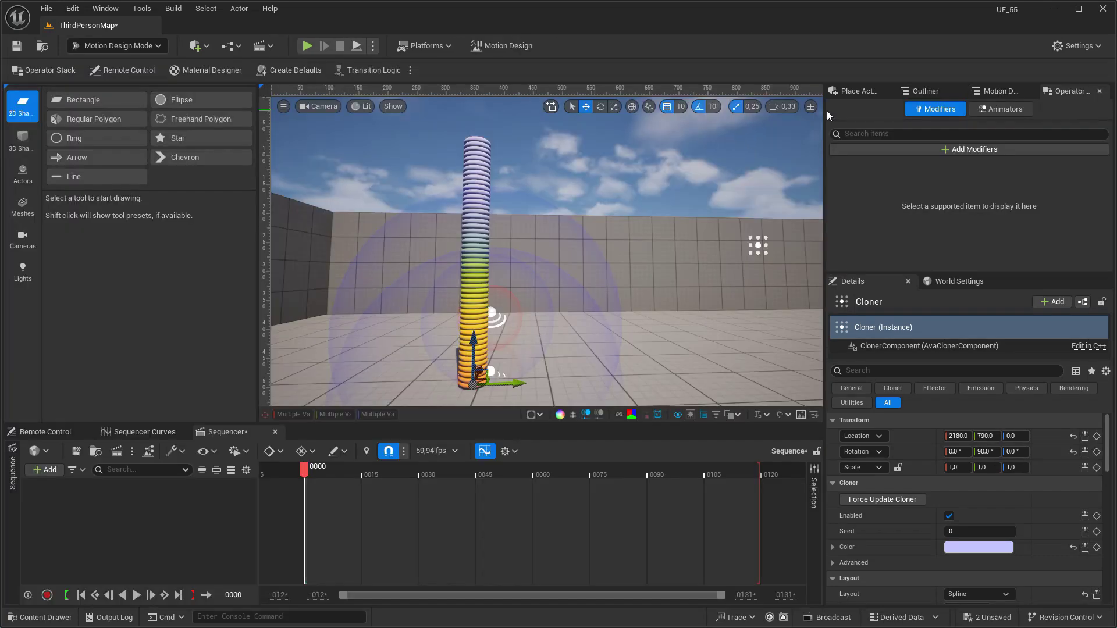
left_click(995, 110)
left_click(972, 149)
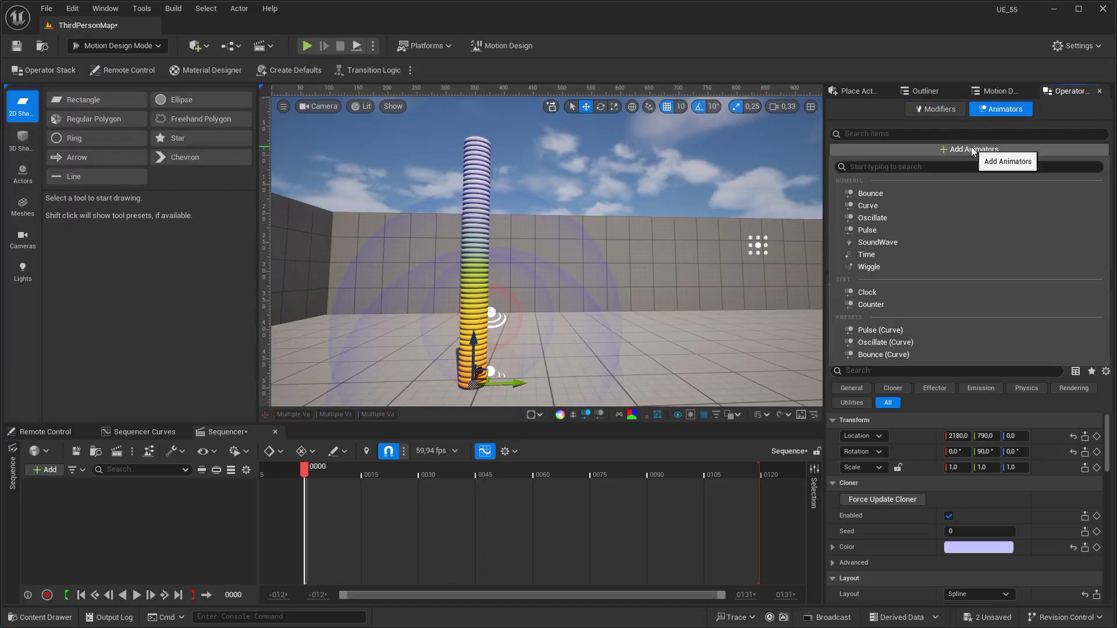
left_click(921, 265)
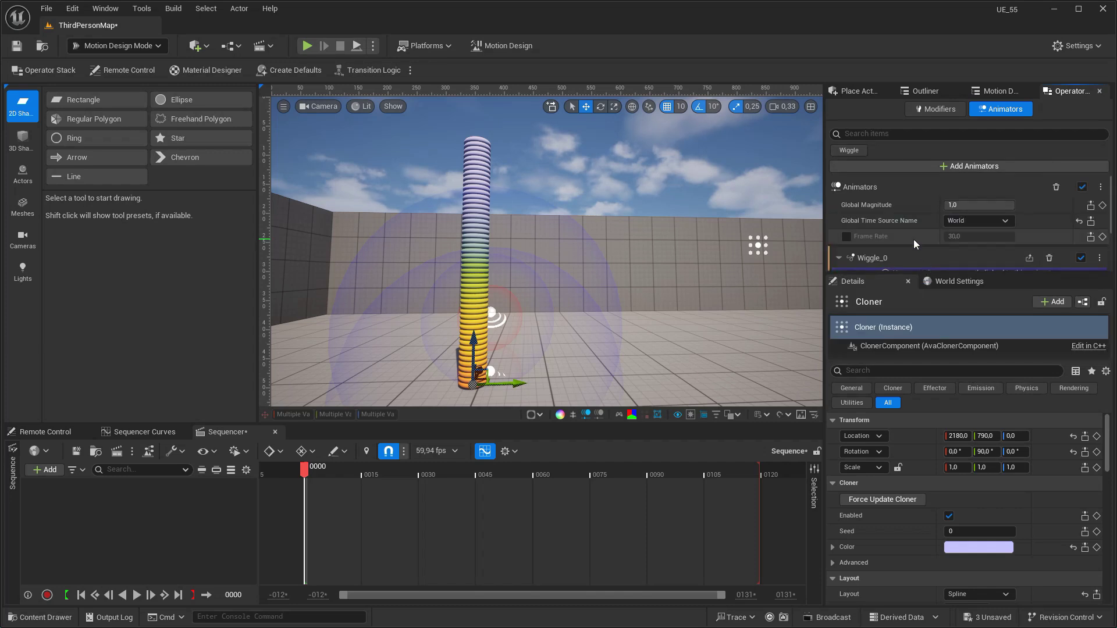
Link the Wiggle animator to the Cloner's RelativeLocation.Z property
scroll(914, 239, "down", 1)
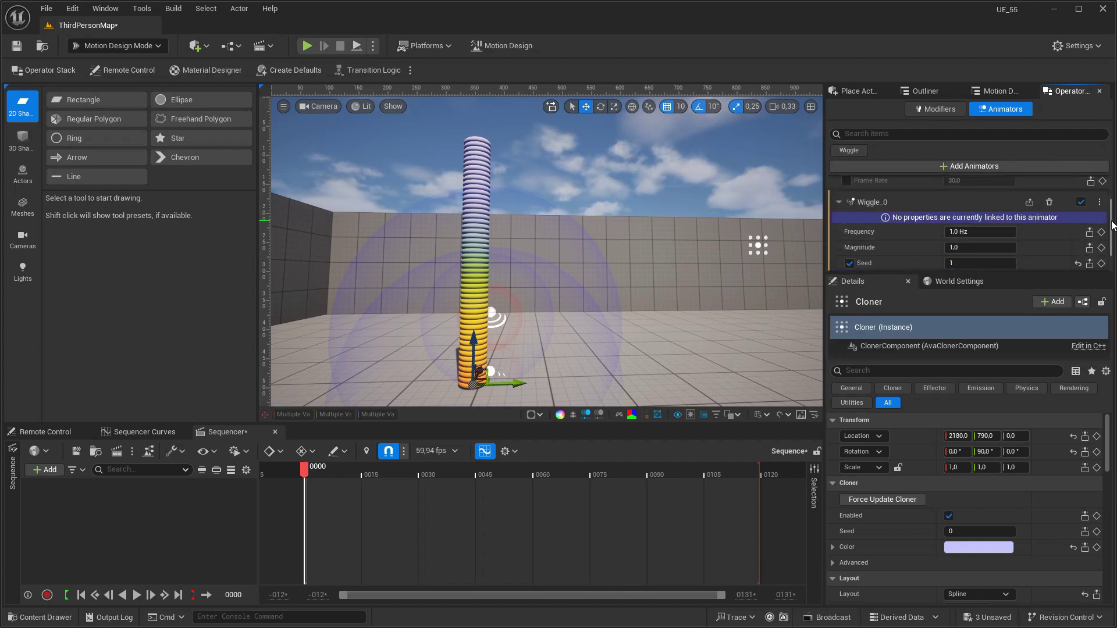
scroll(1112, 225, "down", 2)
left_click(986, 243)
mouse_move(1024, 278)
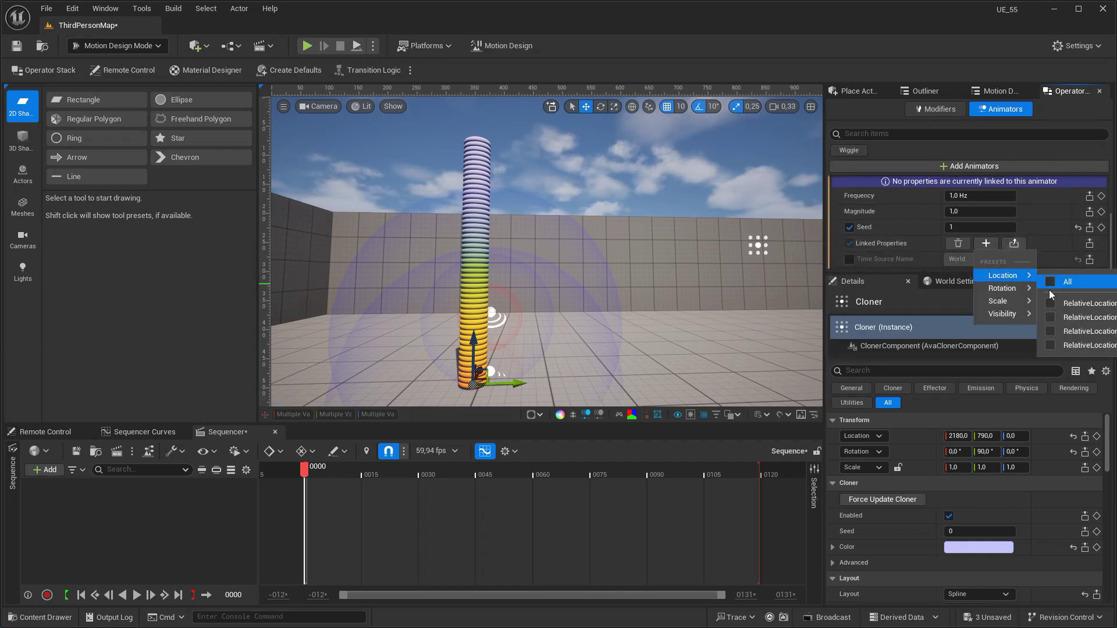
left_click(1051, 345)
left_click(983, 262)
scroll(984, 261, "down", 1)
scroll(1089, 231, "up", 1)
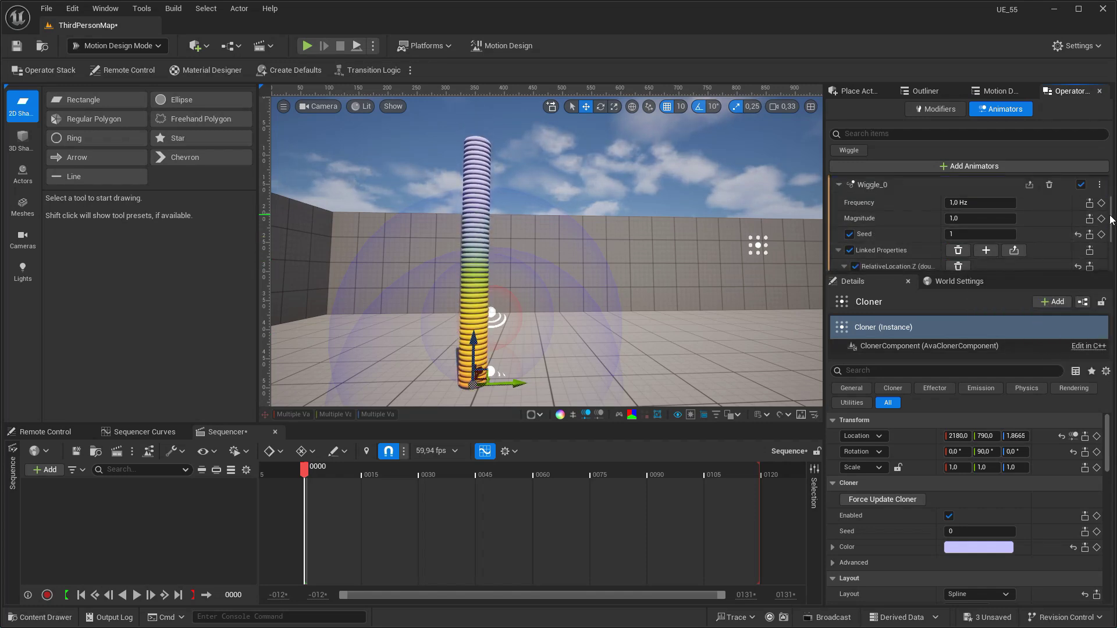
Set the linked RelativeLocation.Z amplitude to a minimum of -3 and a maximum of 3
scroll(1034, 224, "down", 5)
left_click(1010, 197)
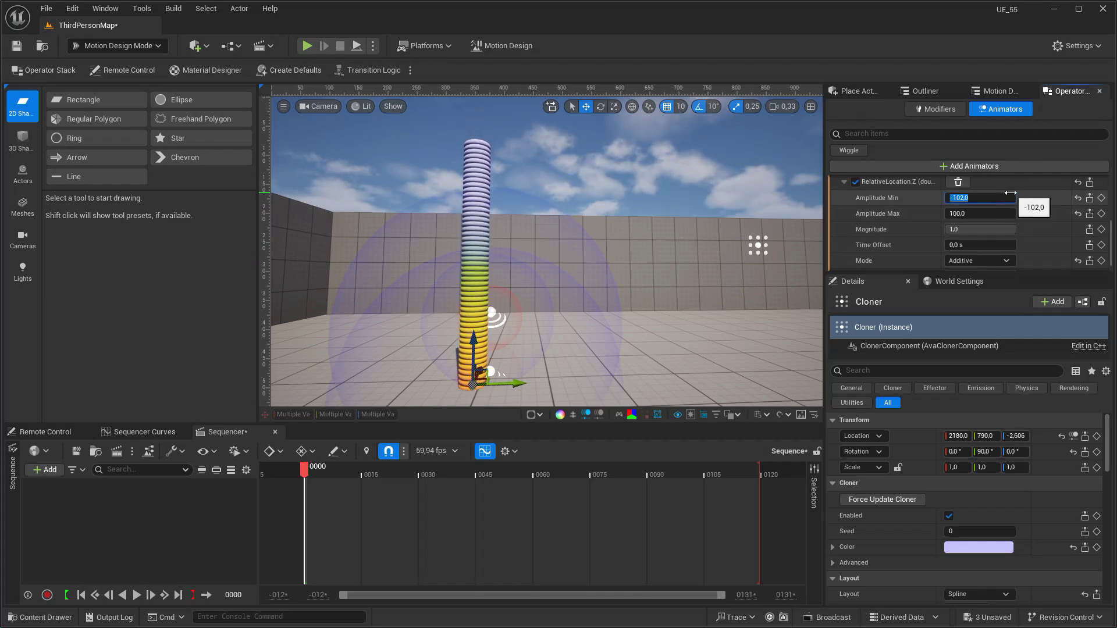
type("-3")
key("Tab")
type("3")
key("Return")
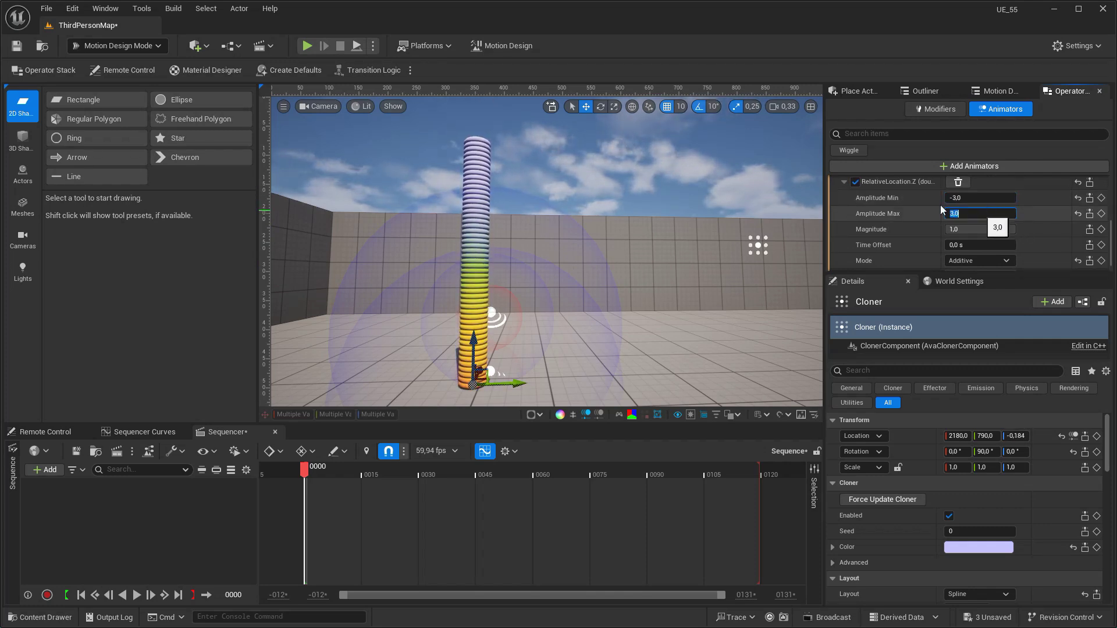
Deactivate Motion Design for the level and simulate it to check the column's wiggle
left_click(495, 51)
left_click(582, 379)
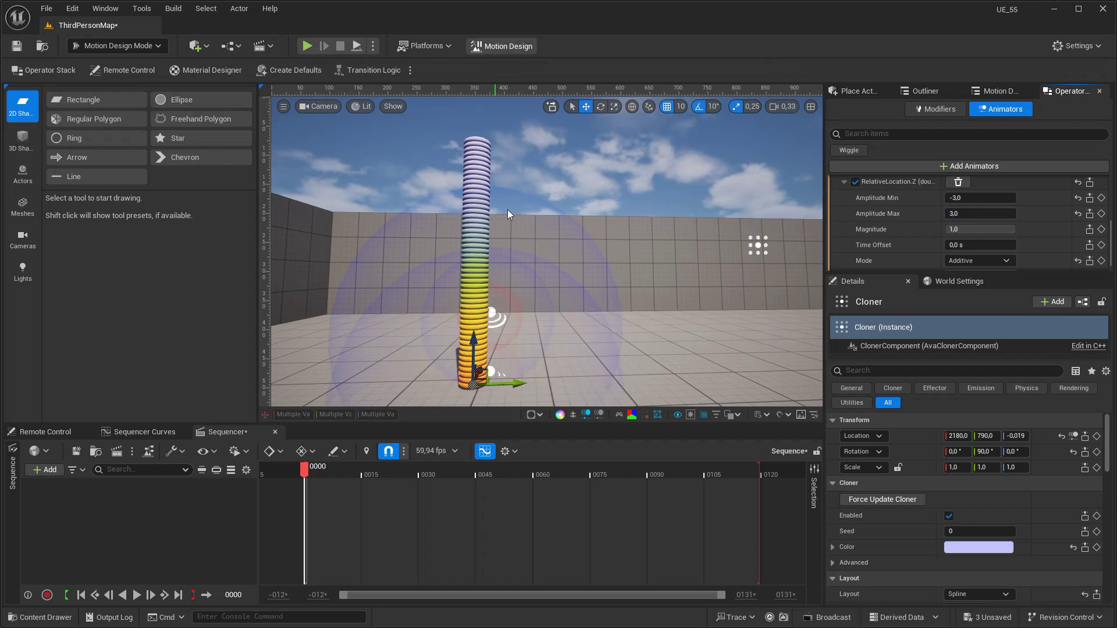
left_click(340, 46)
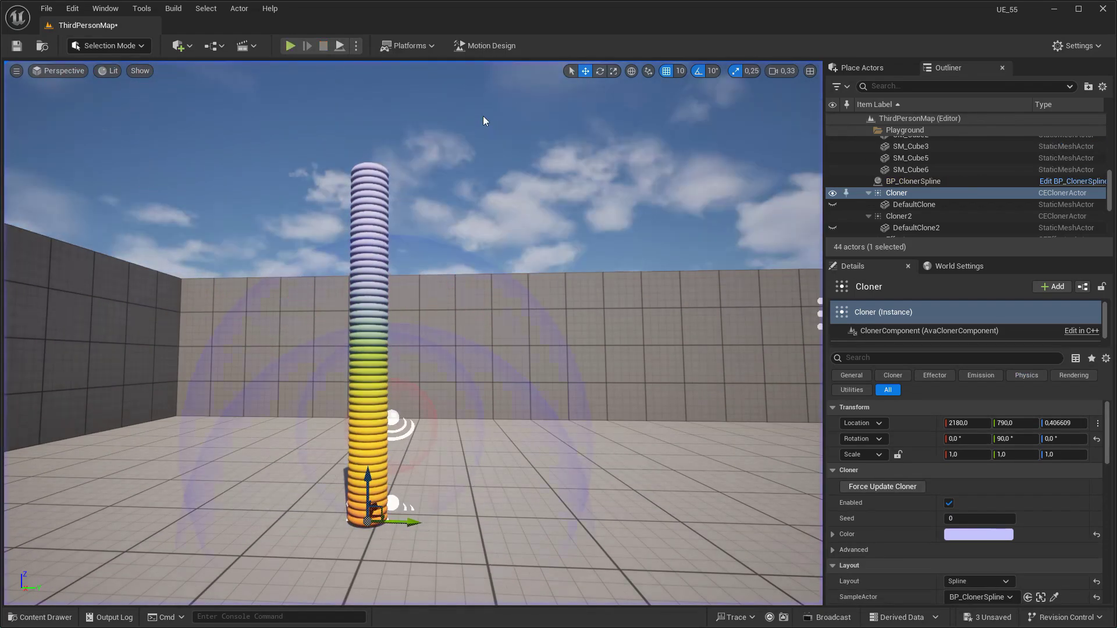
key("Escape")
Switch the editor to Motion Design mode and show its actor creation tools
left_click(111, 46)
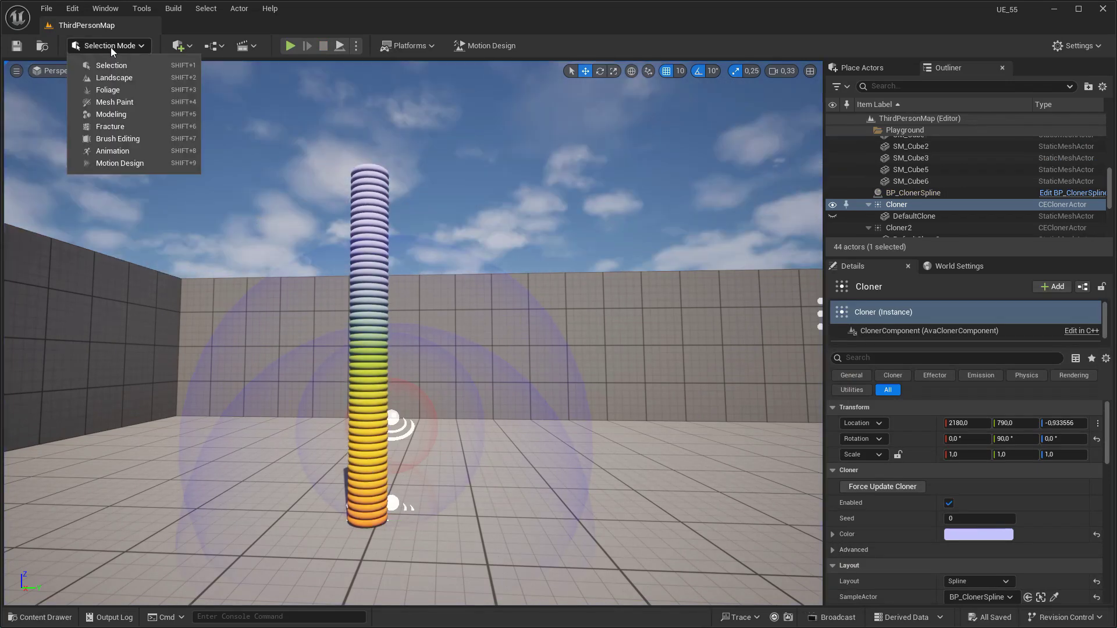
left_click(134, 159)
left_click(23, 152)
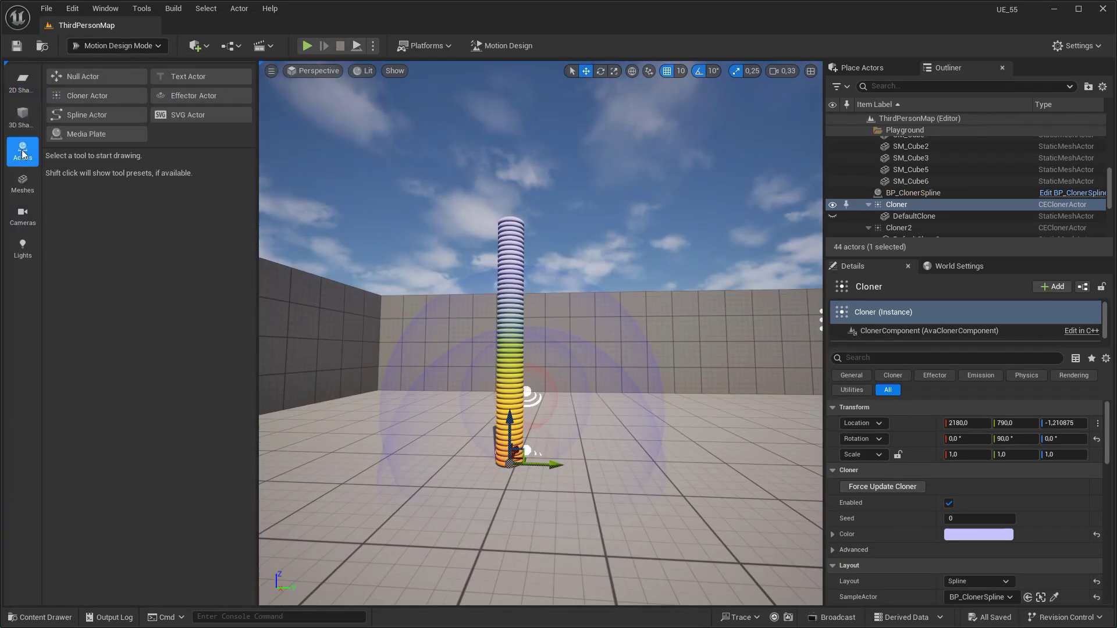
Place a Text Actor in the level beside the ring column and return to Selection mode
left_click(185, 76)
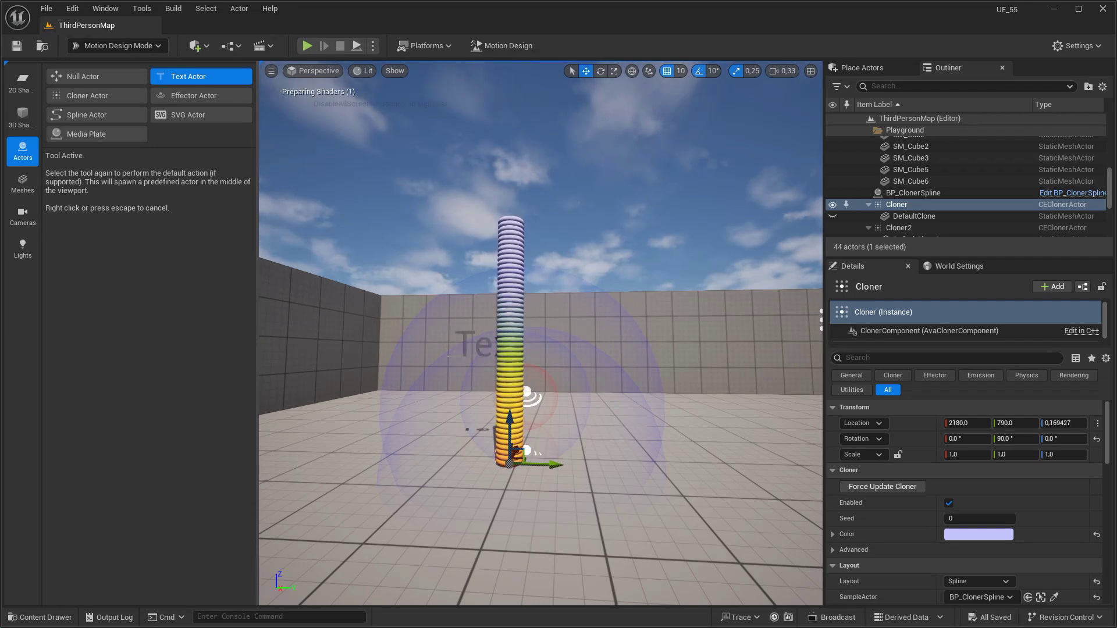
left_click(461, 354)
left_click(133, 46)
left_click(127, 68)
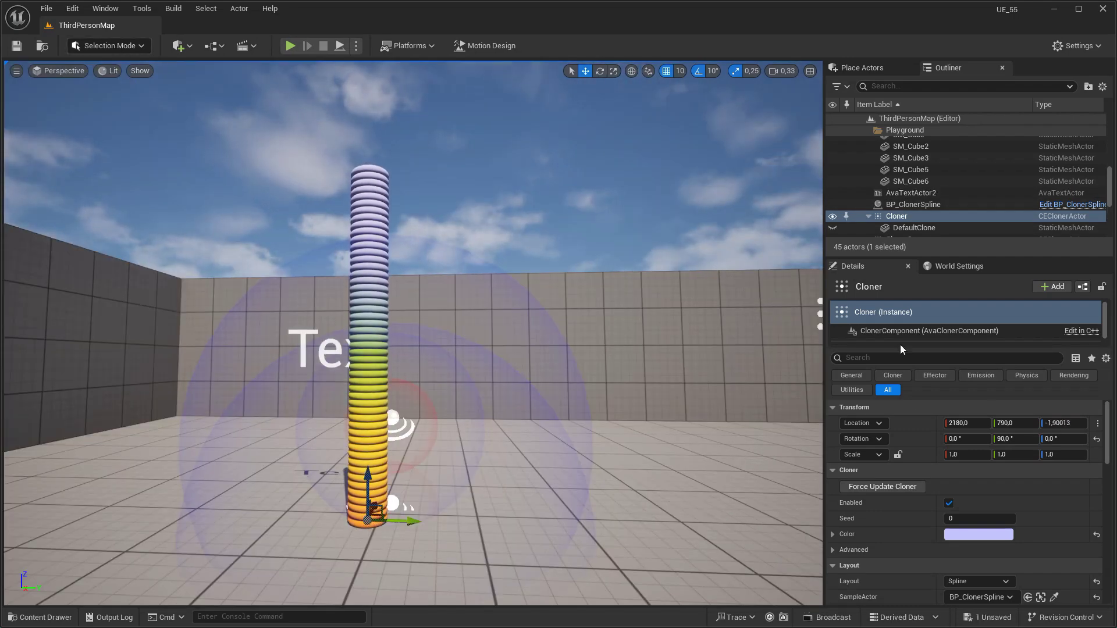
Copy the Cloner's location and paste it onto the new text actor
right_click(861, 426)
right_click_drag(757, 436, 758, 441)
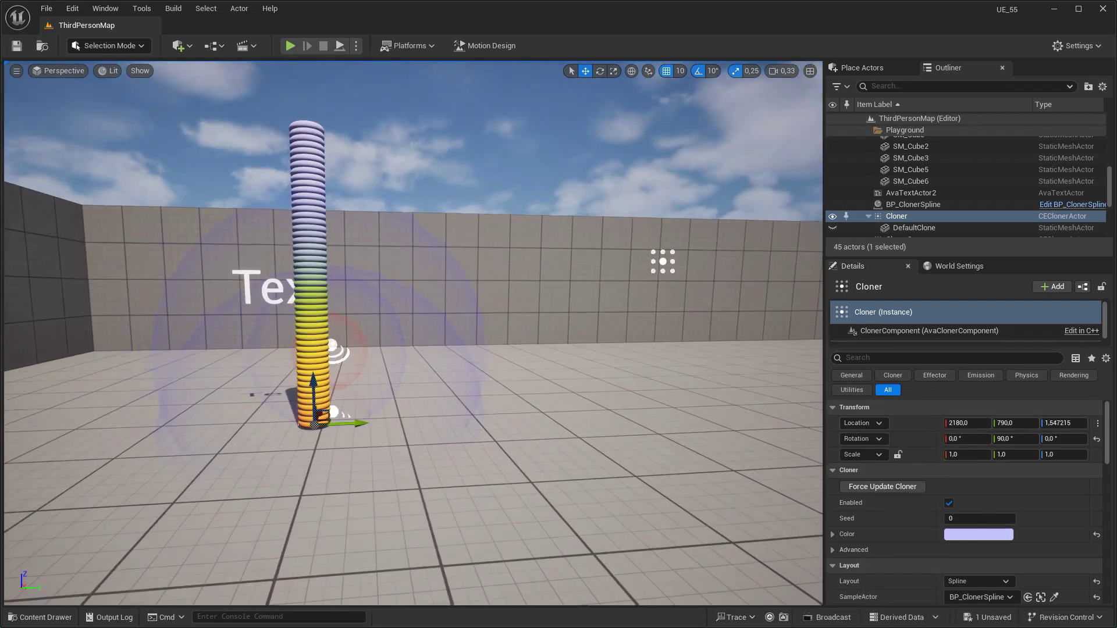
left_click(930, 196)
right_click(878, 420)
left_click(917, 468)
right_click_drag(757, 454, 735, 458)
Centre the text's alignment horizontally and vertically, and move it up and in front of the column
scroll(938, 547, "down", 3)
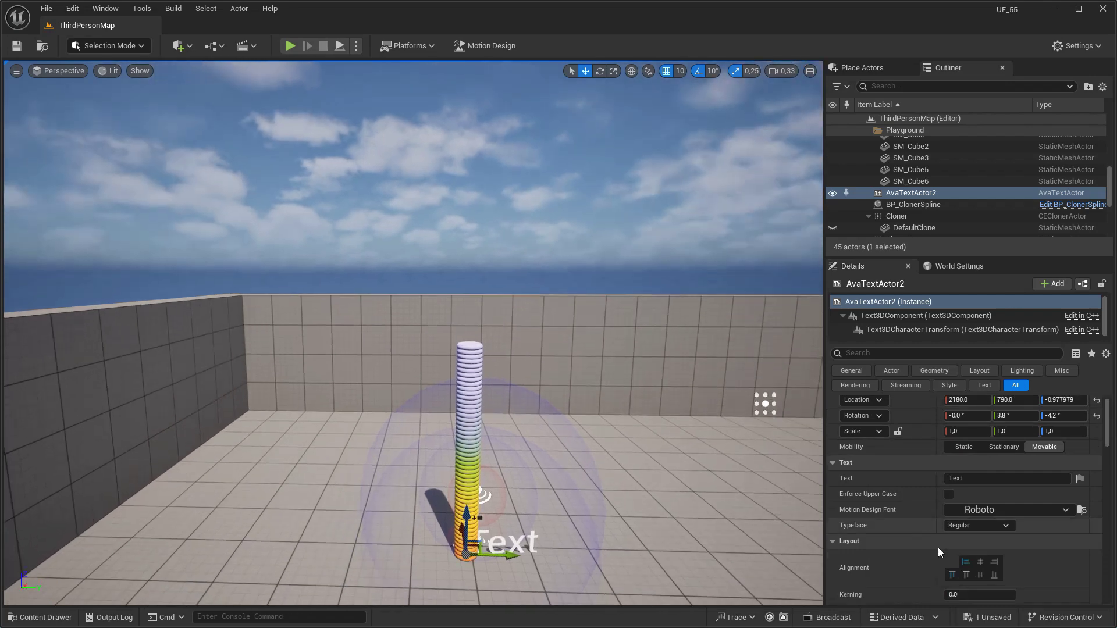
left_click(982, 527)
left_click(978, 539)
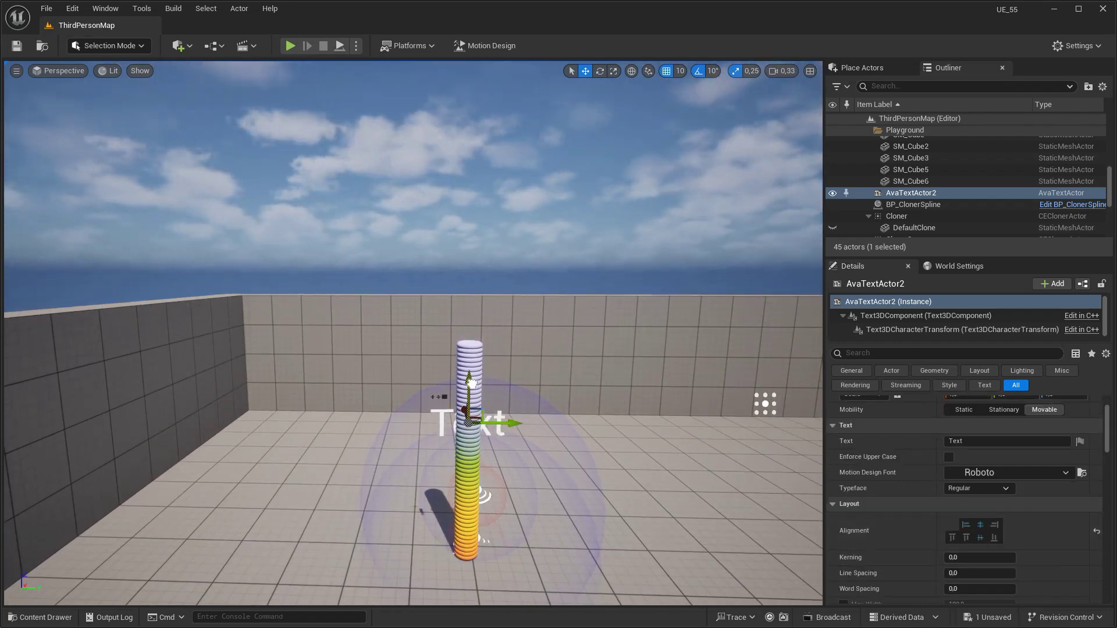
right_click_drag(576, 418, 437, 460)
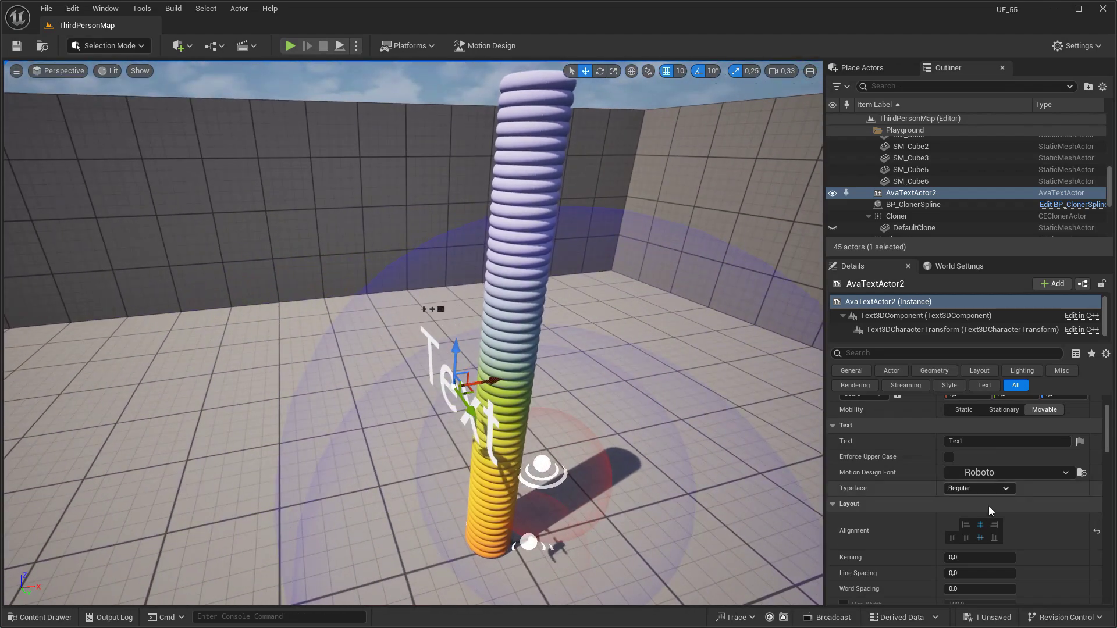
Enable a Max Width of 100 for the text and turn on Scale Proportionally
scroll(989, 506, "down", 3)
scroll(976, 516, "down", 3)
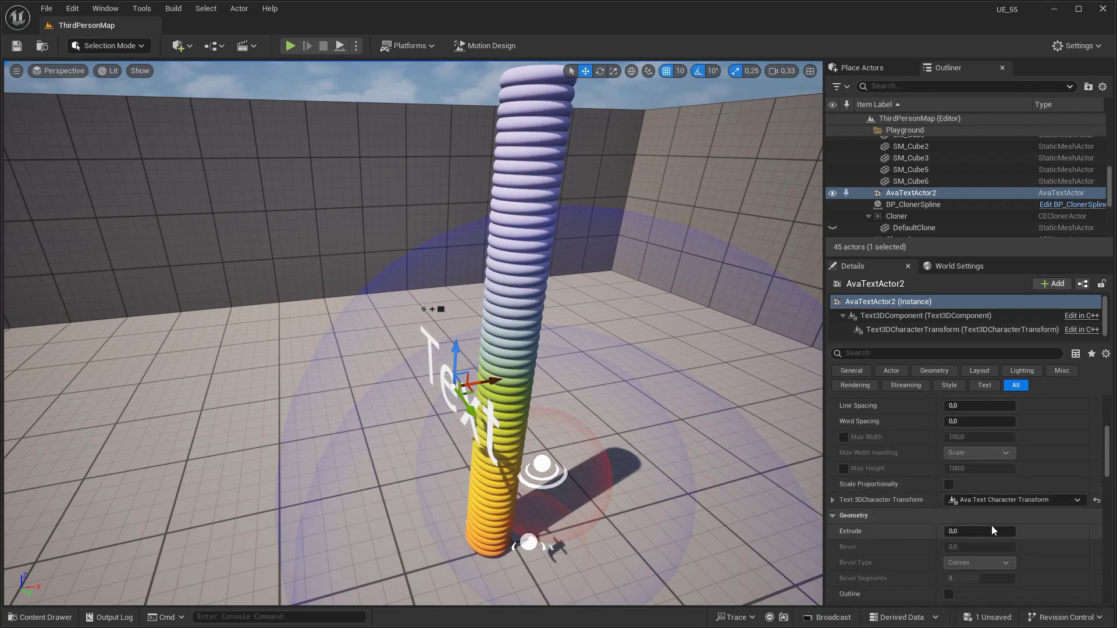
left_click(843, 438)
key("f")
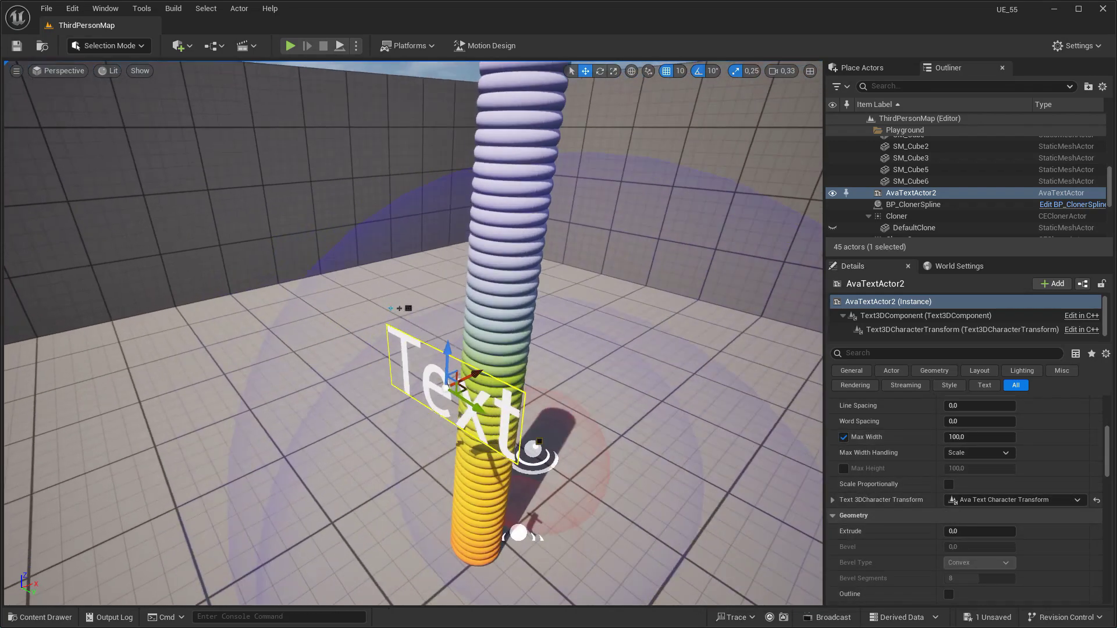
scroll(937, 531, "down", 2)
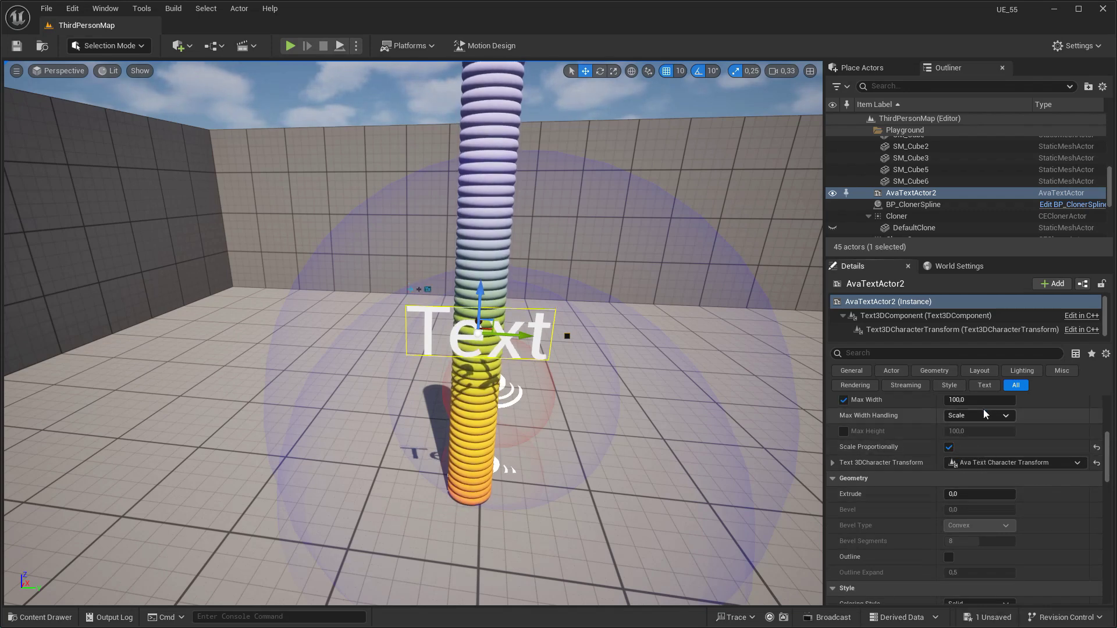
Change the text to "Yepkoo" and set its Coloring Style to Gradient
scroll(982, 409, "up", 10)
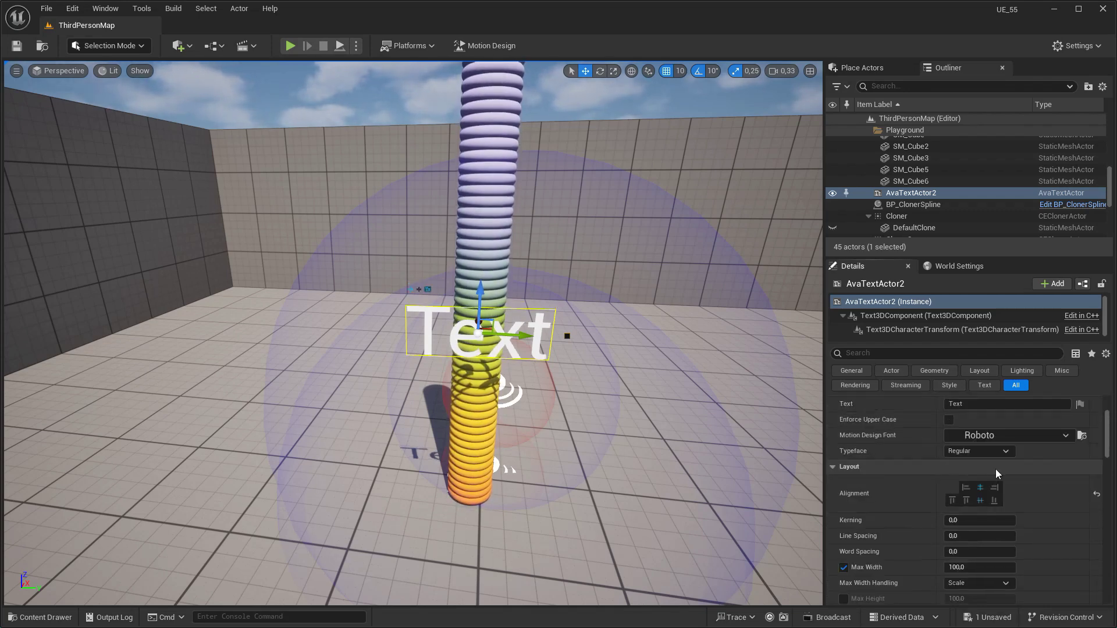
left_click(981, 443)
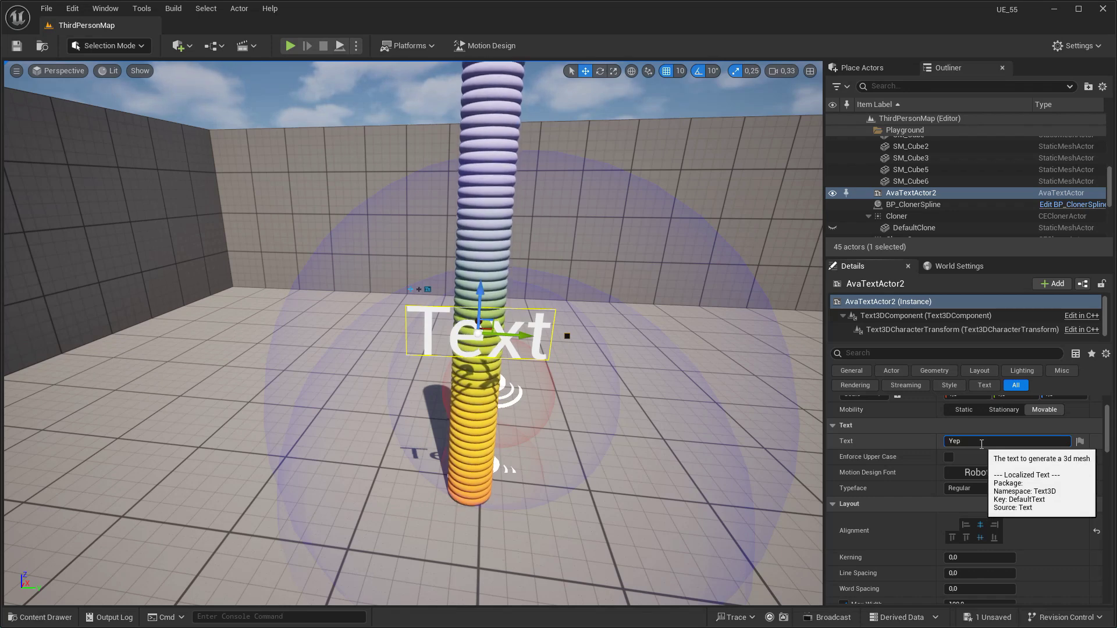
left_click_drag(1108, 430, 1111, 484)
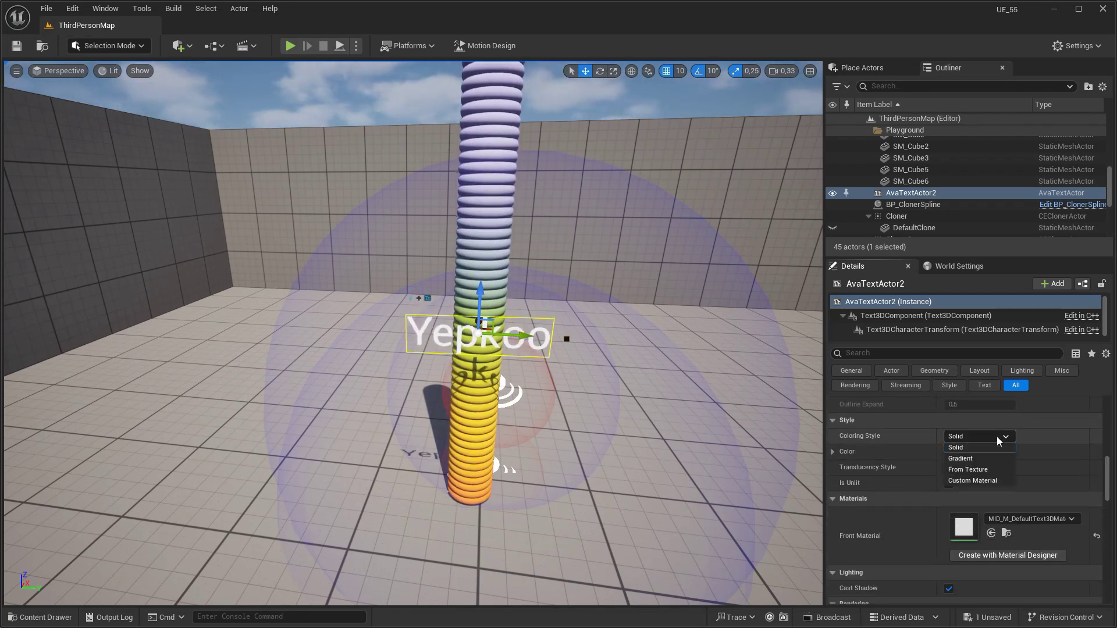
left_click(961, 459)
Set the text gradient's first colour to pinkish red (Hex sRGB DE5273FF) and its second colour to green
left_click(997, 459)
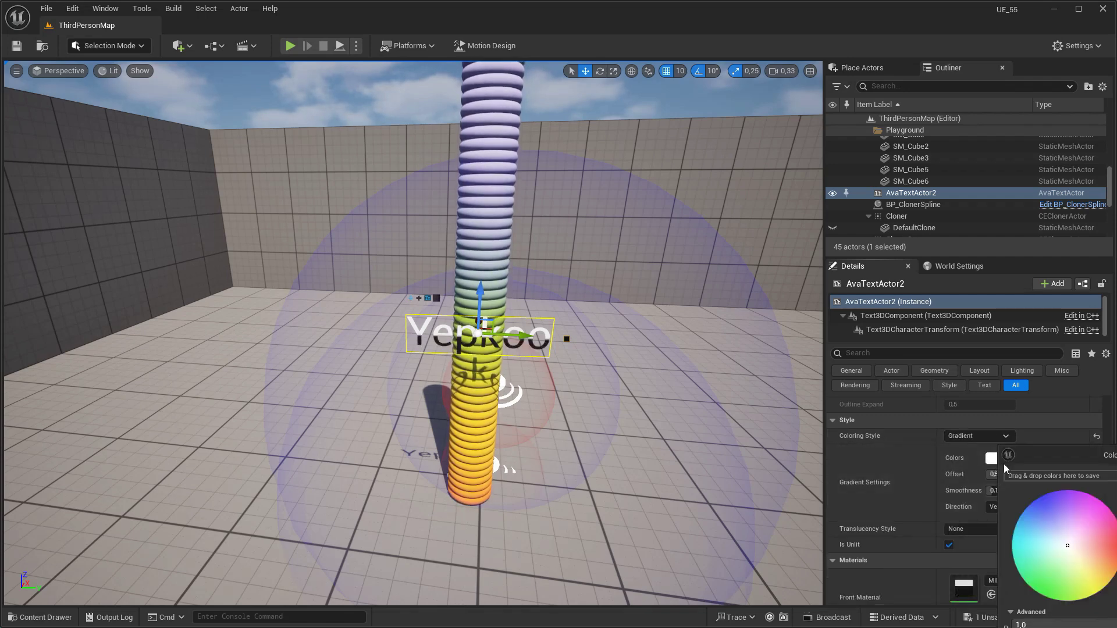
left_click_drag(912, 431, 919, 430)
left_click(966, 411)
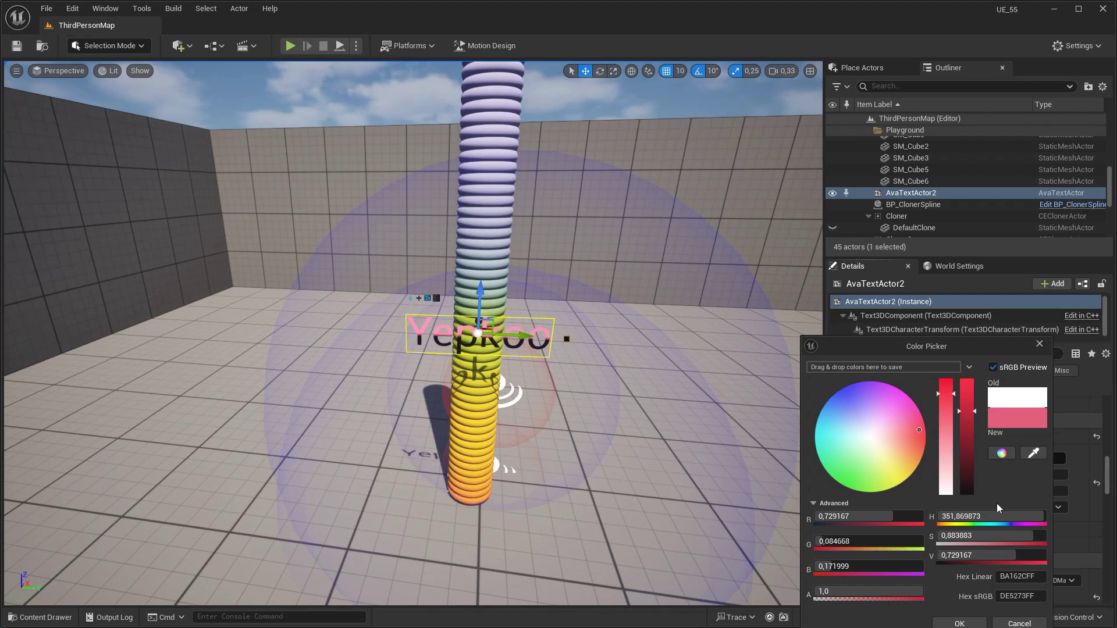
left_click(1040, 344)
left_click(1047, 458)
left_click_drag(977, 457, 995, 367)
left_click(861, 496)
left_click(984, 457)
left_click(1053, 363)
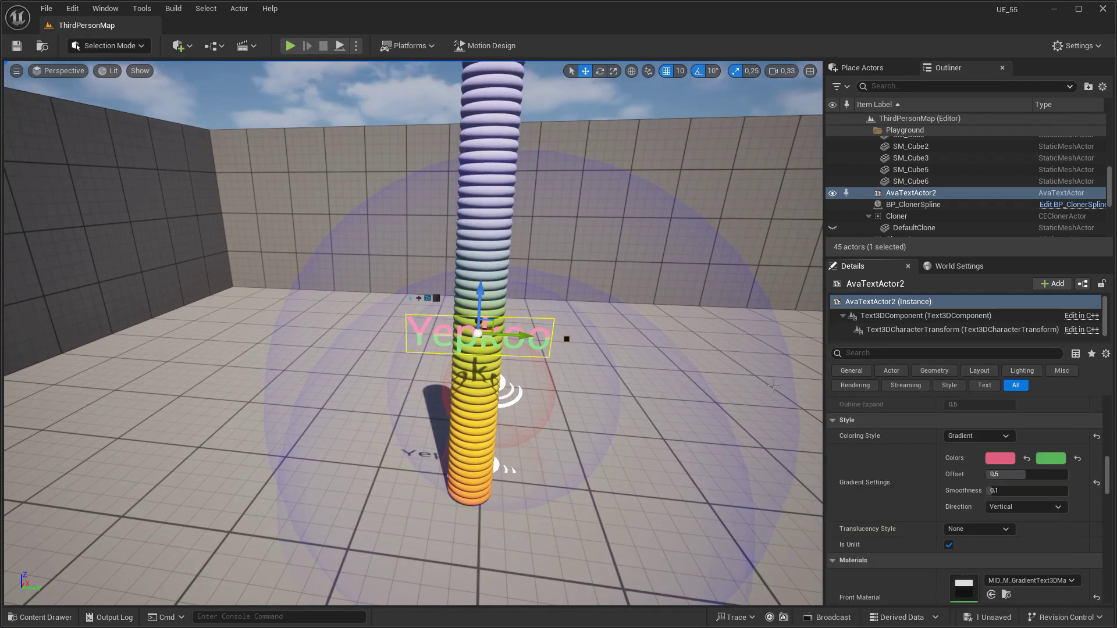
Increase the text gradient's Smoothness to about 0.95
key("f")
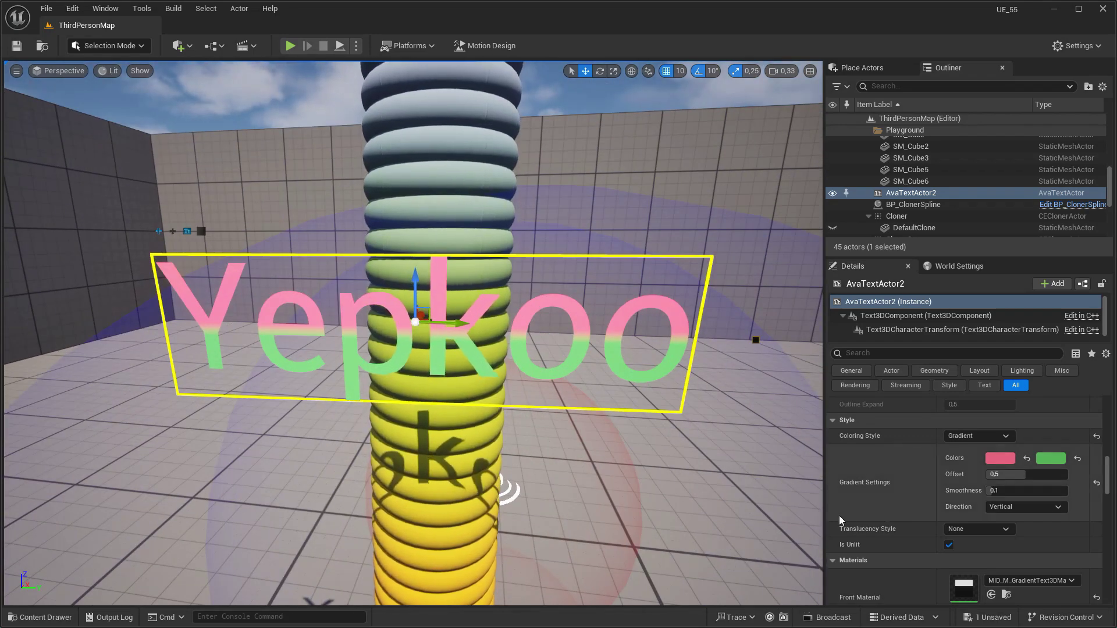
left_click_drag(992, 491, 1064, 491)
scroll(594, 435, "down", 5)
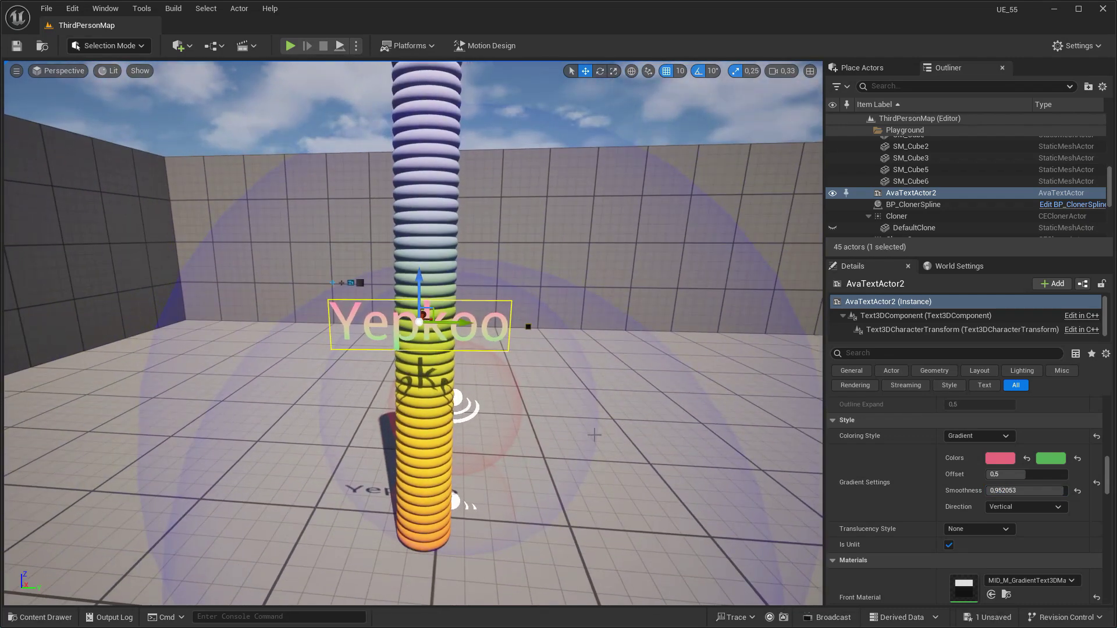
Activate Motion Design for the level and add a Time animator to the text actor
left_click(468, 48)
left_click(939, 92)
scroll(944, 212, "down", 3)
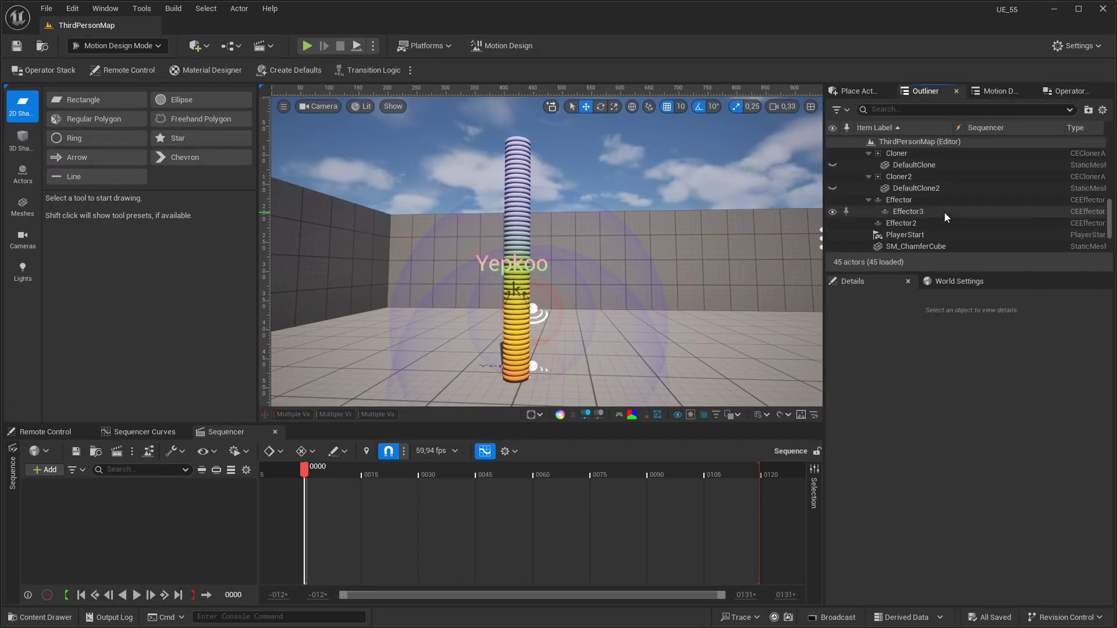
left_click(931, 179)
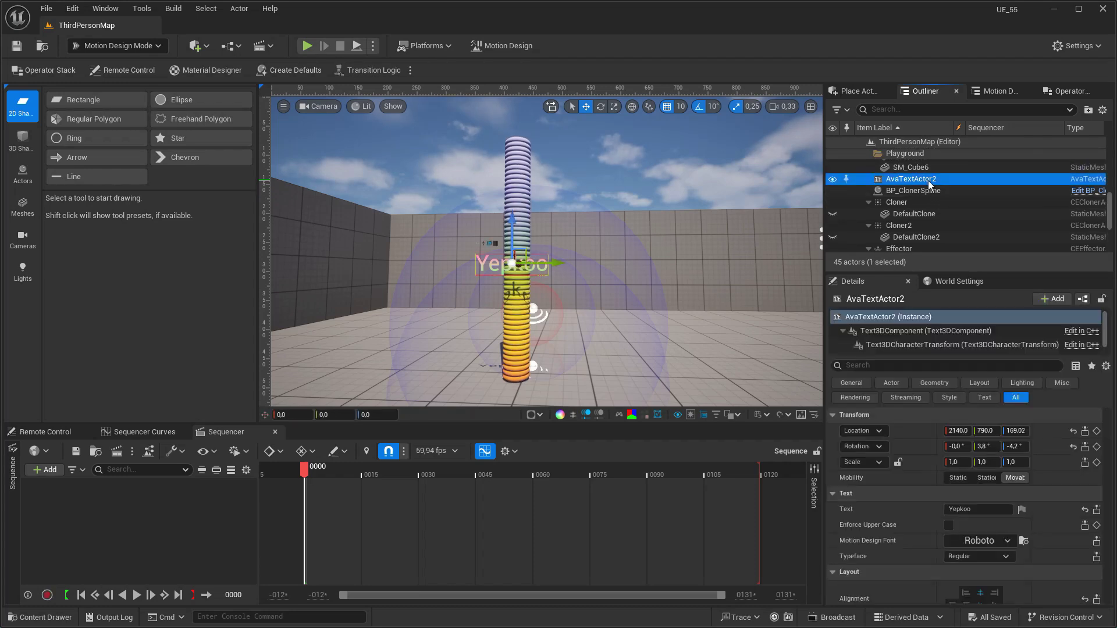
left_click(1049, 94)
left_click(974, 149)
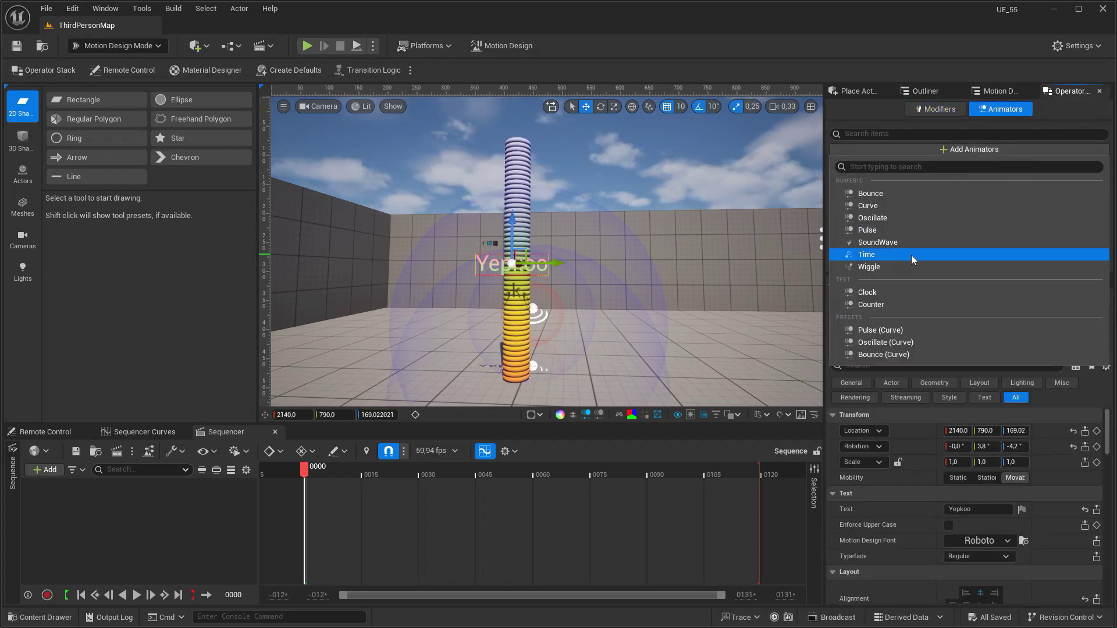
left_click(911, 255)
Set the Time animator's Cycle Mode to Do Once and its Cycle Duration to 3 s
left_click_drag(1011, 273, 1007, 358)
scroll(997, 285, "down", 2)
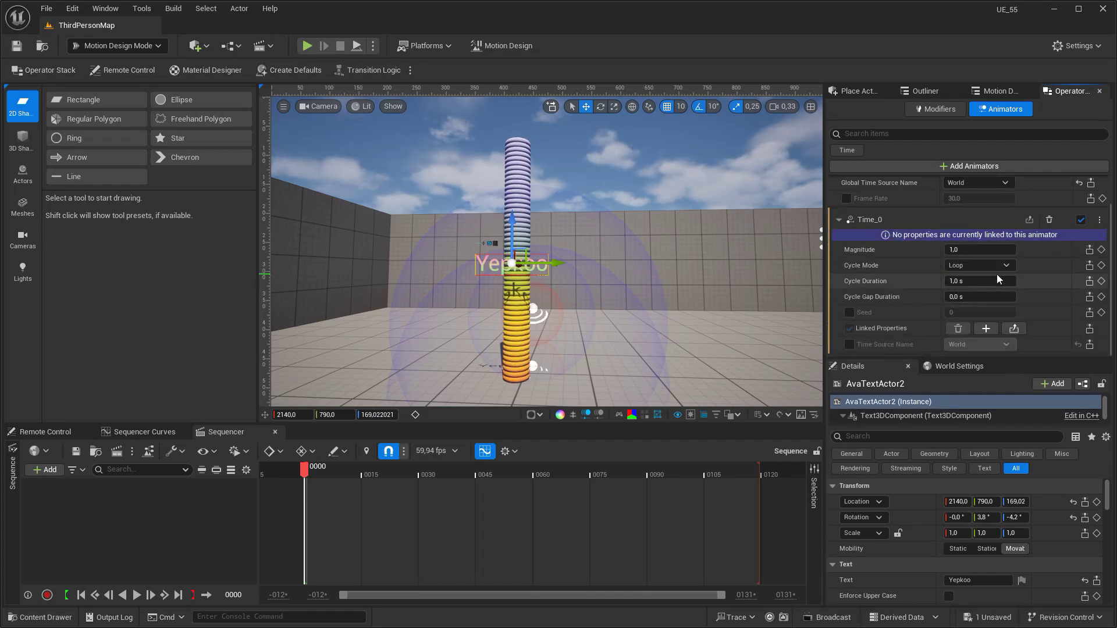
left_click(995, 269)
left_click(979, 280)
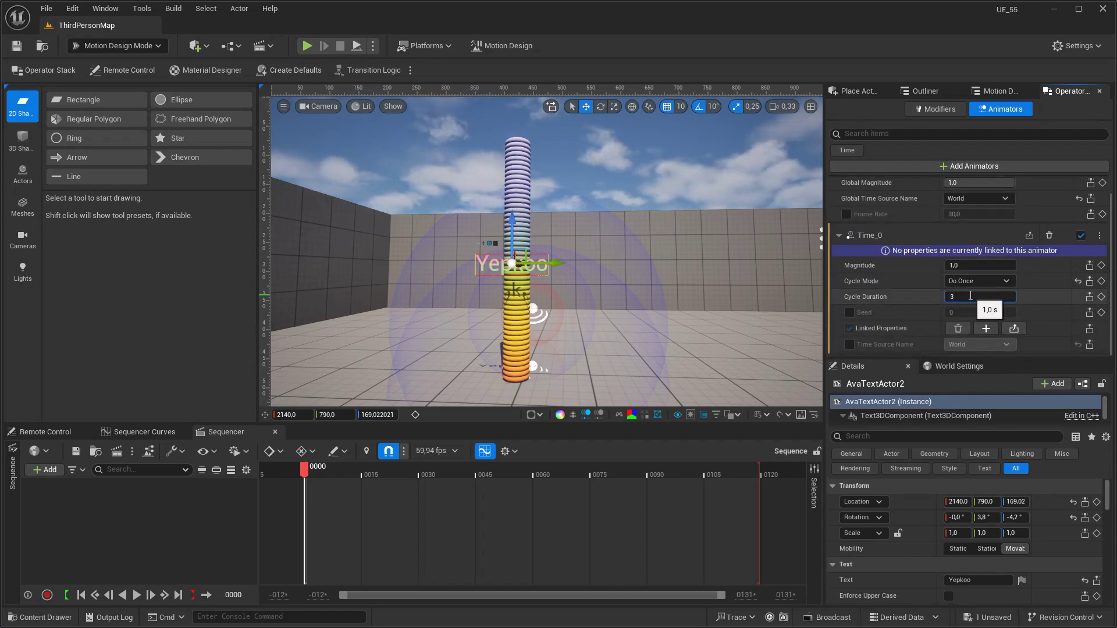
key("Return")
Link the Time animator to the full Text Character Location and set its Z Amplitude Min to -350
left_click(986, 329)
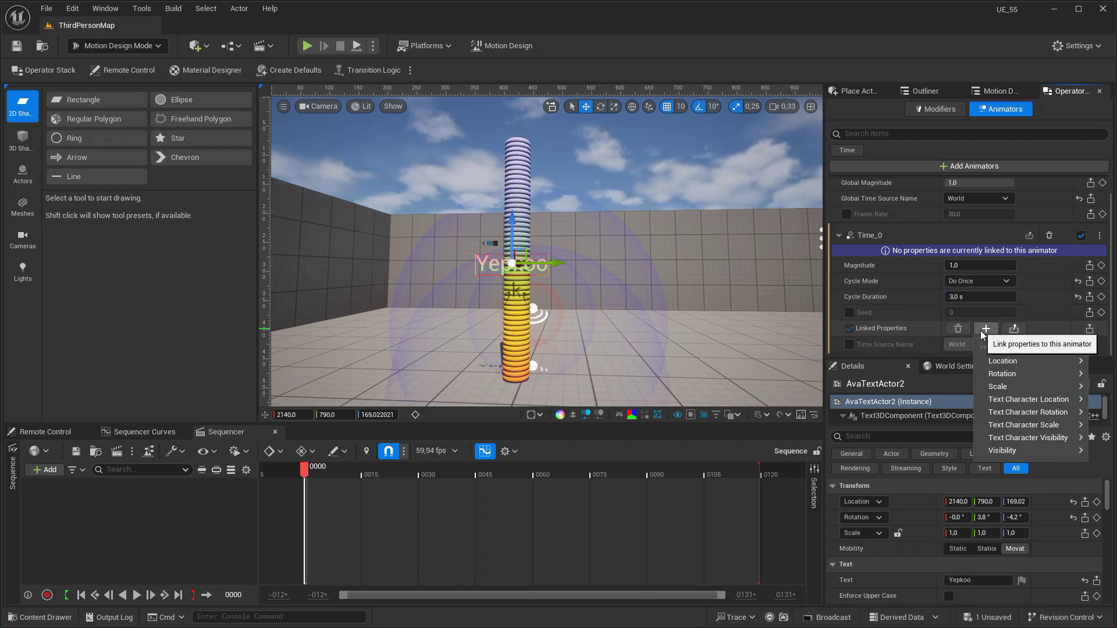
mouse_move(989, 401)
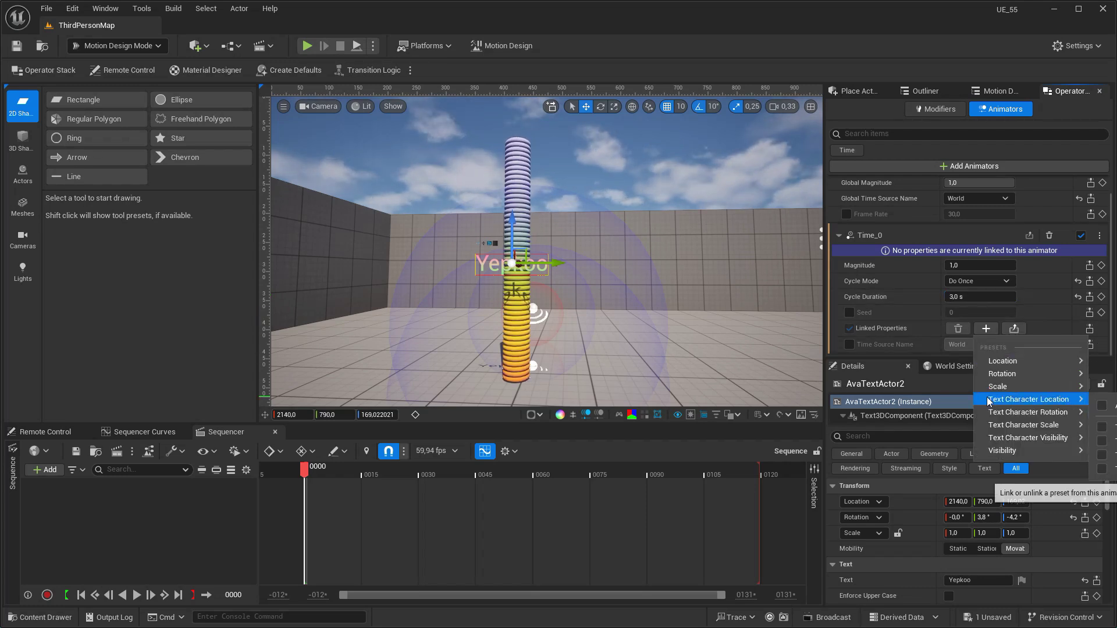
left_click(1101, 405)
scroll(996, 305, "down", 1)
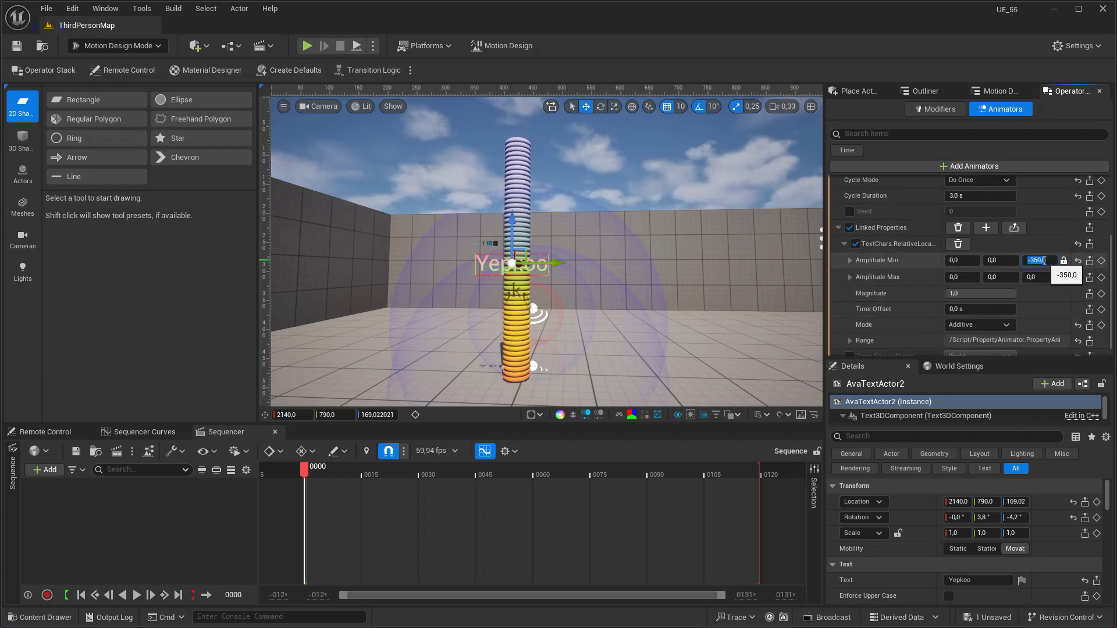
key("Return")
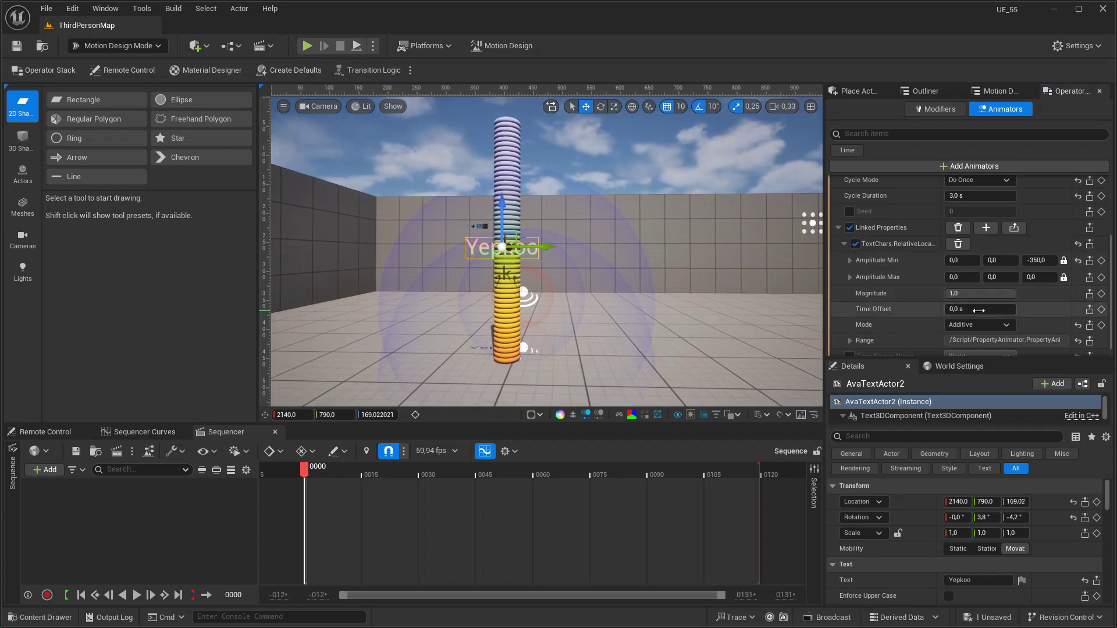
Link the full Text Character Rotation to the Time animator and enter a negative Amplitude Min for its second axis
left_click(1014, 228)
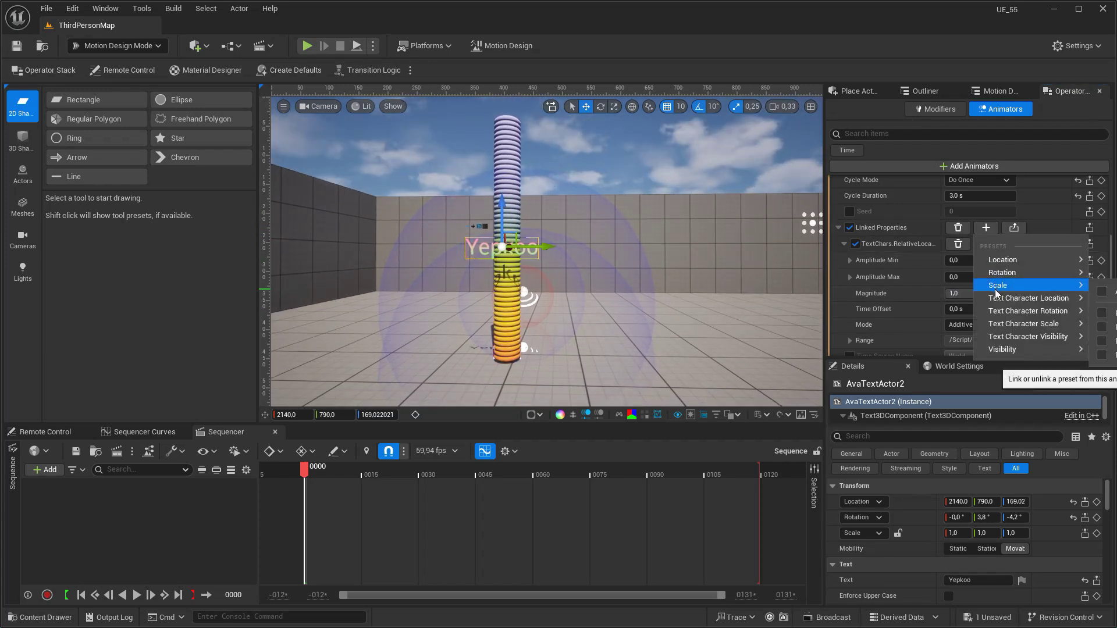
mouse_move(999, 312)
left_click(1100, 319)
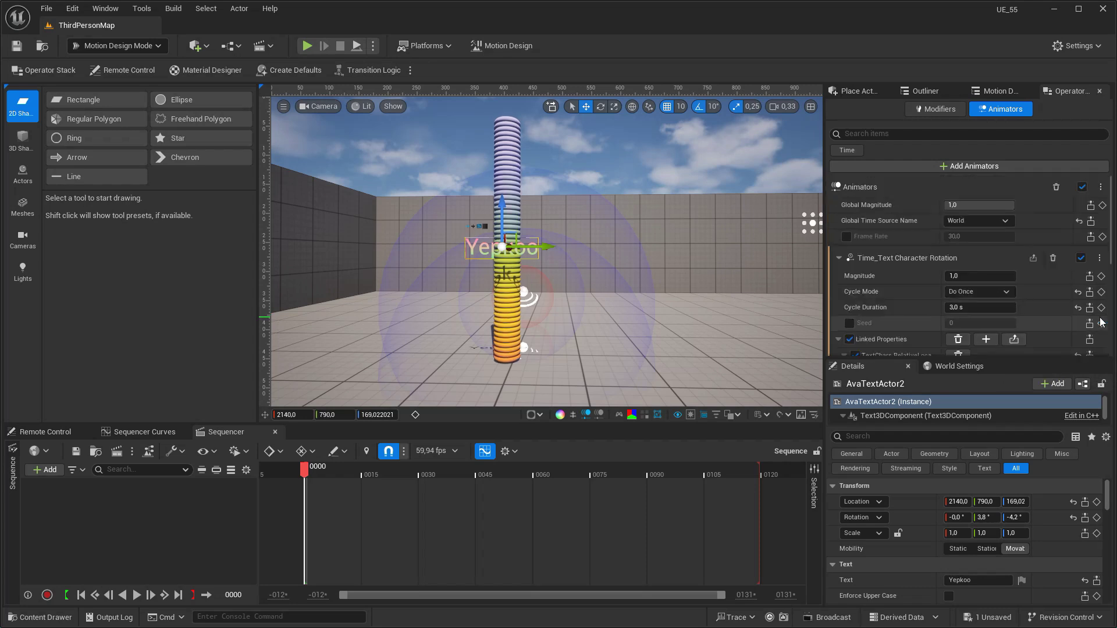
scroll(1103, 267, "down", 3)
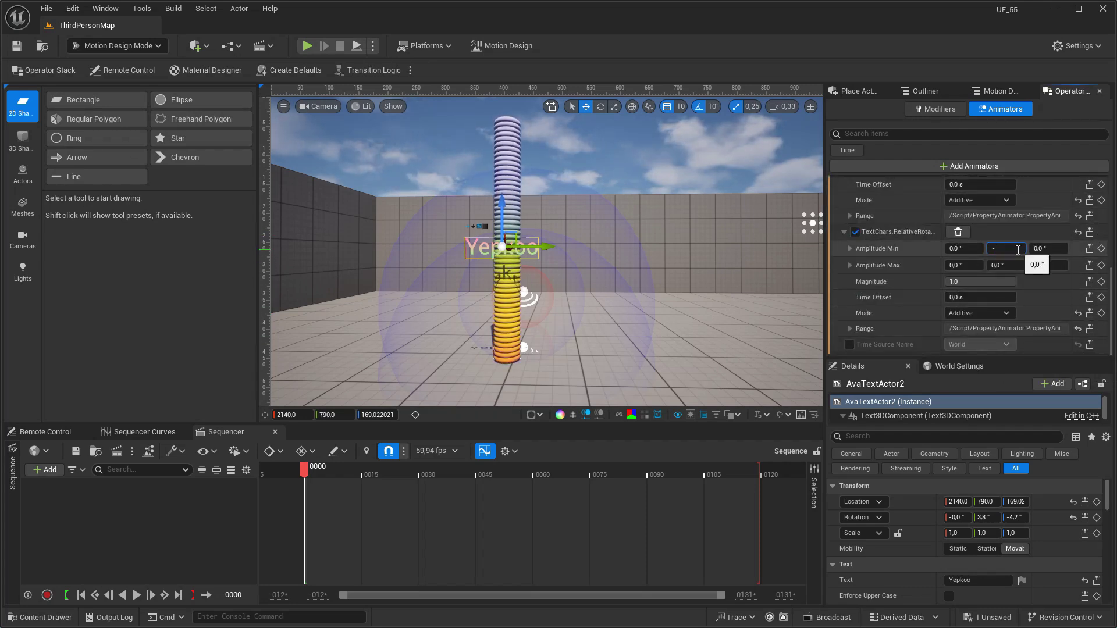
Deactivate Motion Design for the level and play it to check the text's character animation
left_click(356, 49)
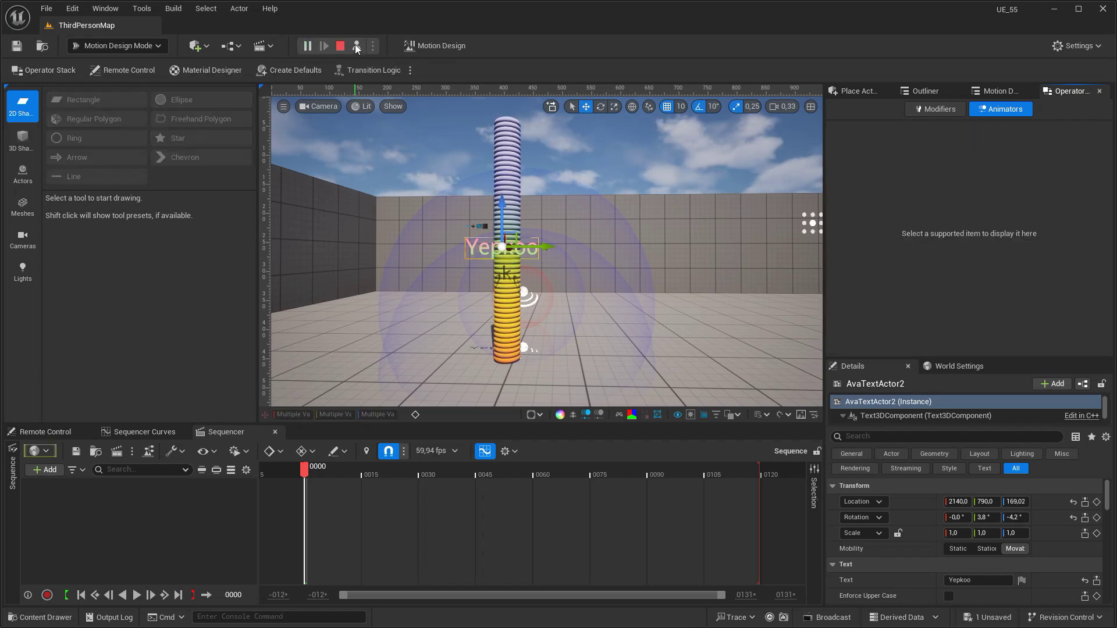
key("Escape")
left_click(502, 47)
left_click(564, 384)
key("alt+p")
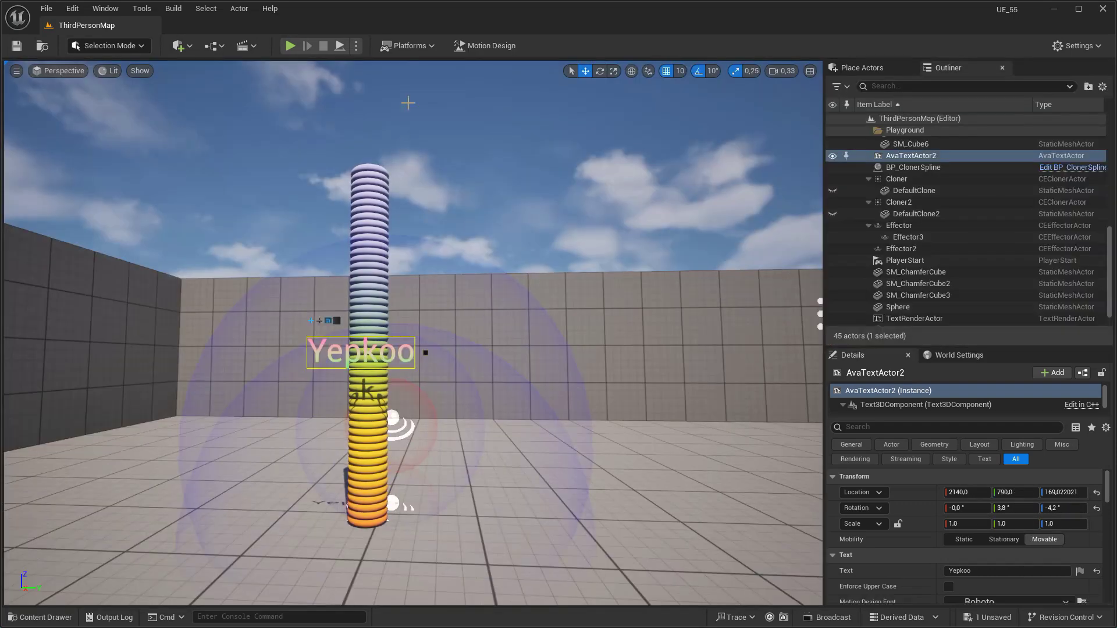